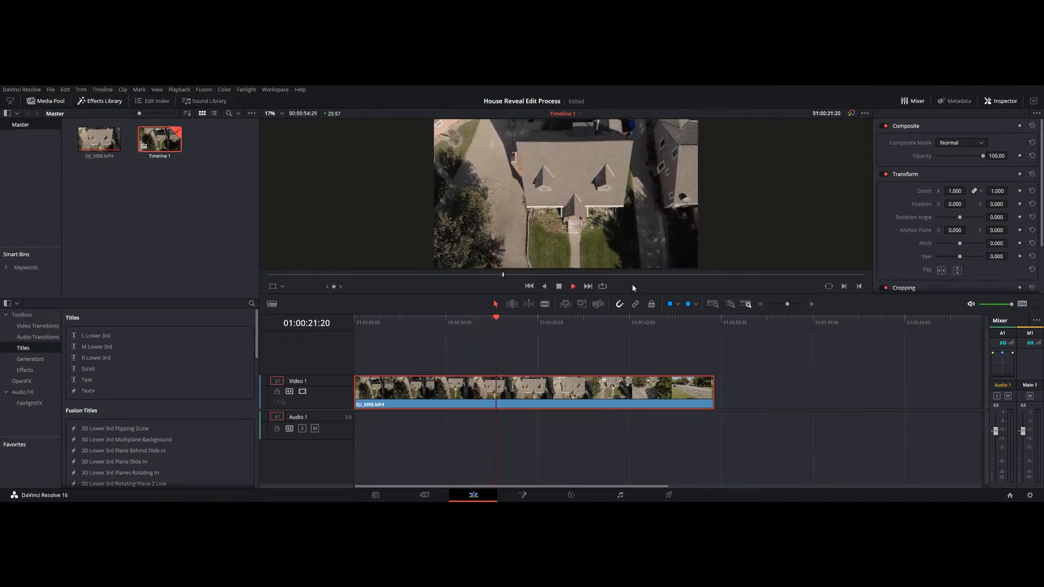
Step: Play through the final part of the drone clip repeatedly to examine where the usable footage should end
drag(683, 321, 667, 321)
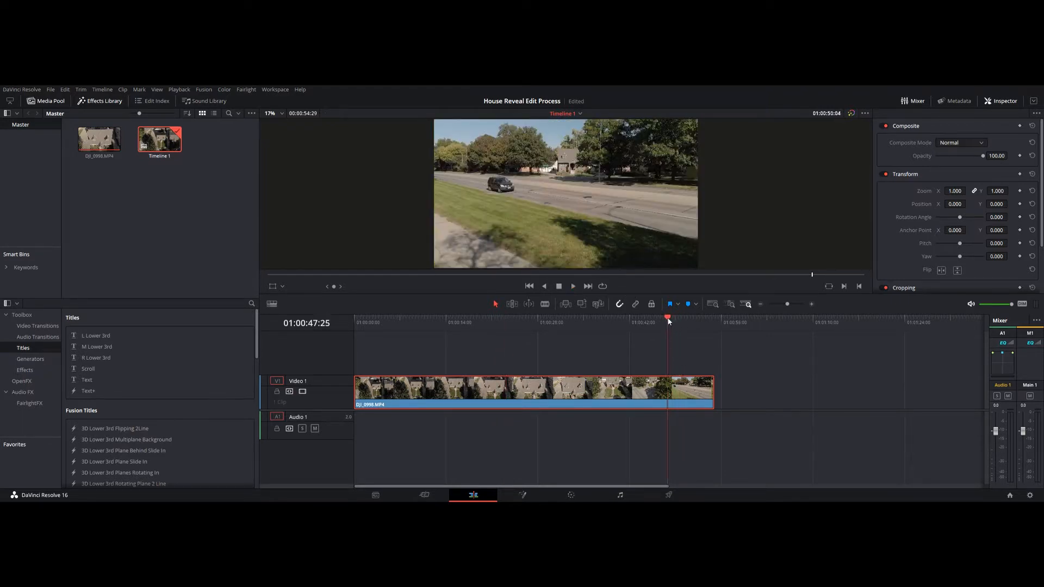
click(573, 286)
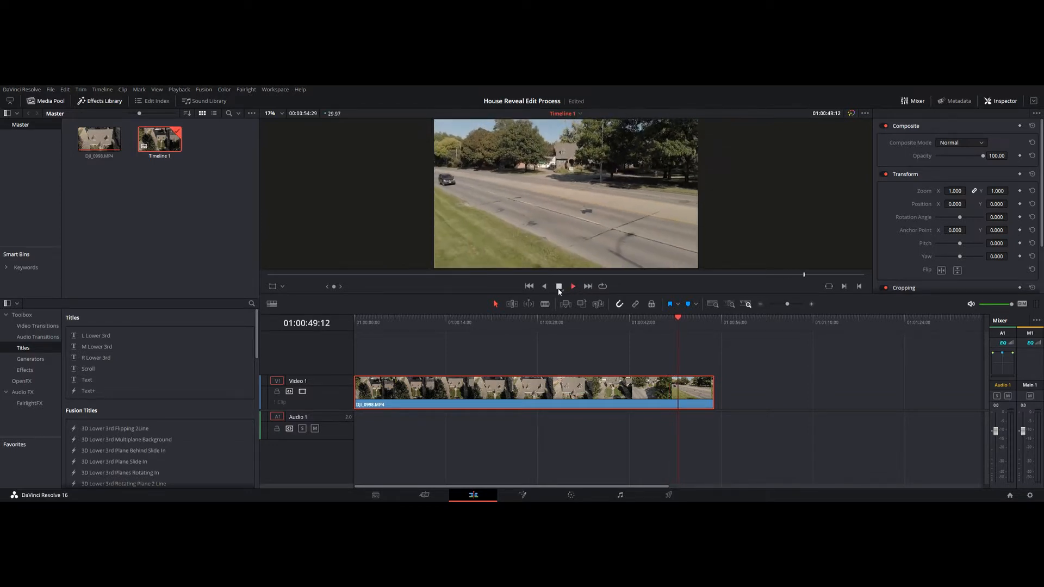
click(558, 288)
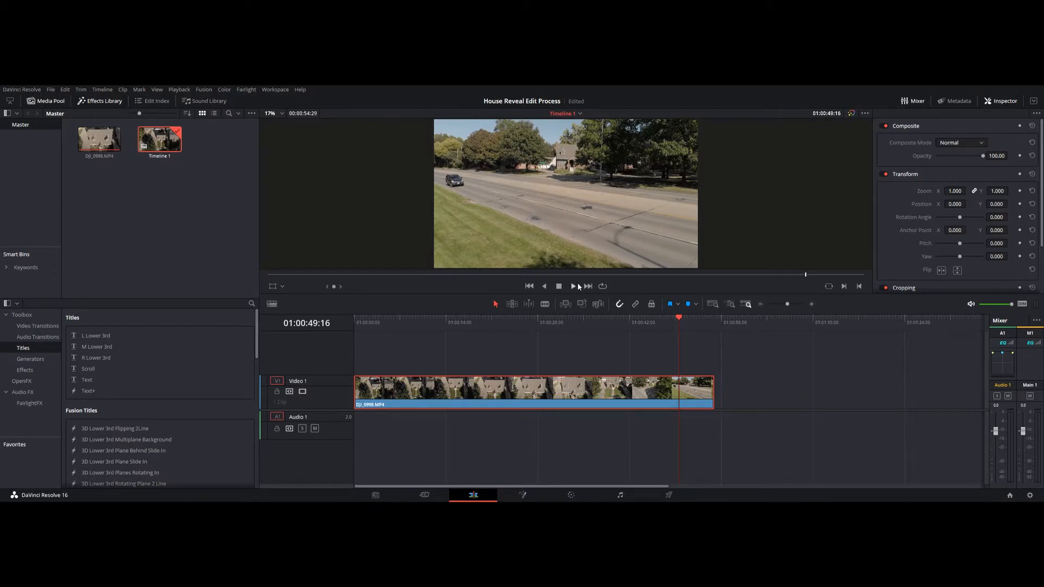
click(560, 287)
click(575, 286)
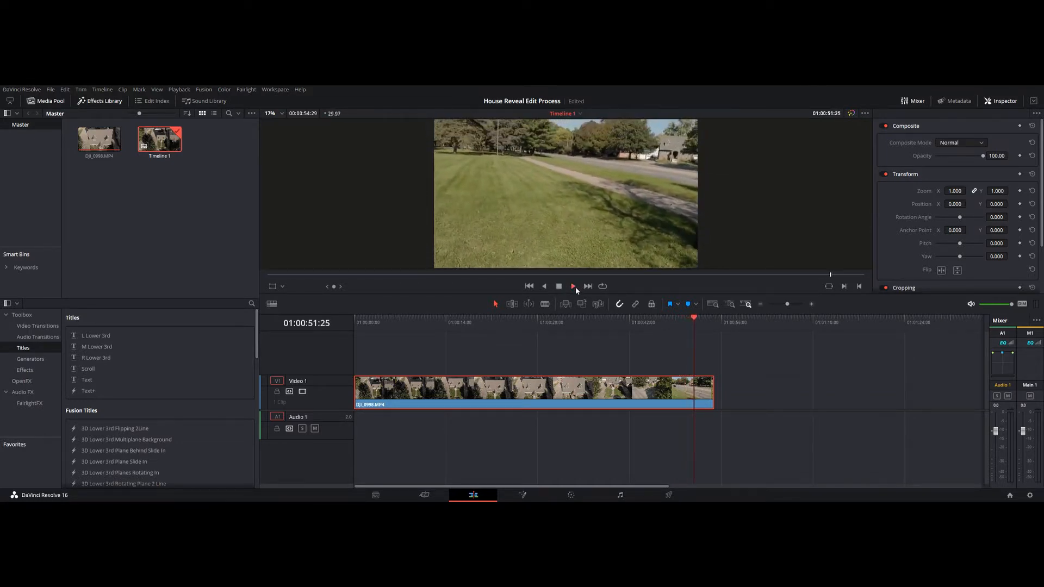
click(560, 287)
click(691, 318)
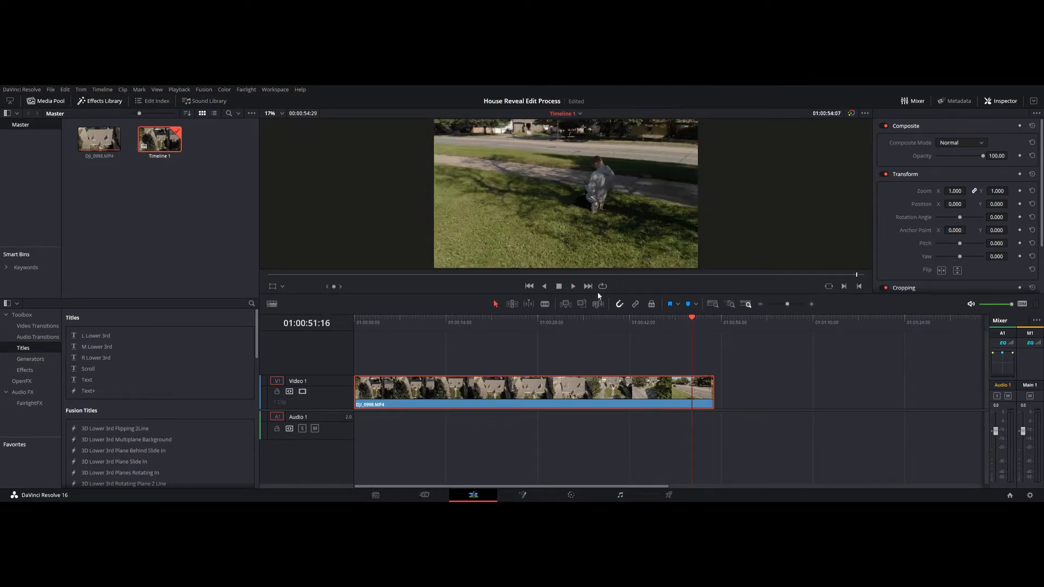
click(681, 320)
click(573, 287)
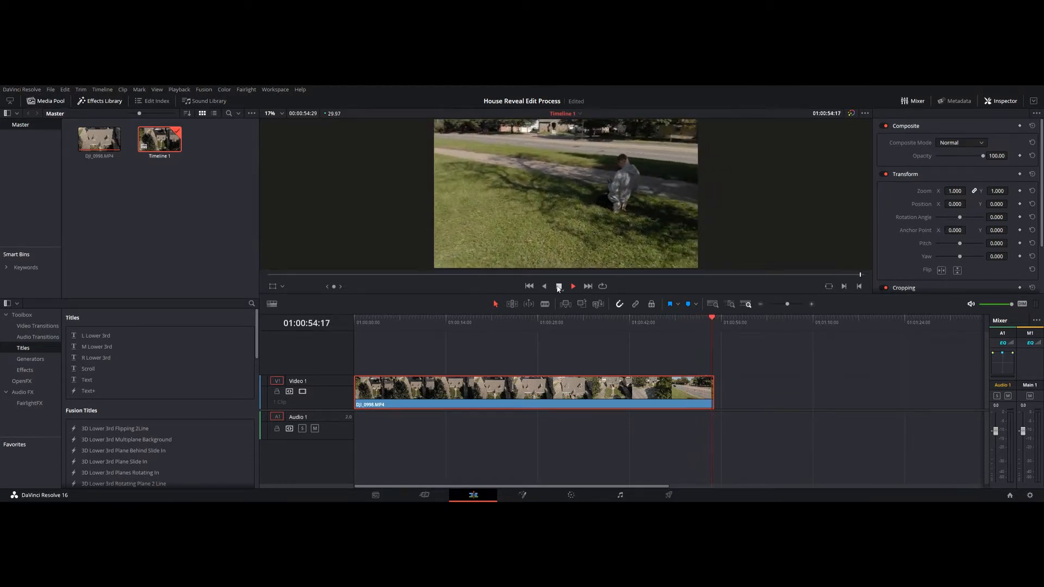
click(558, 287)
click(689, 319)
drag(689, 319, 651, 320)
click(575, 287)
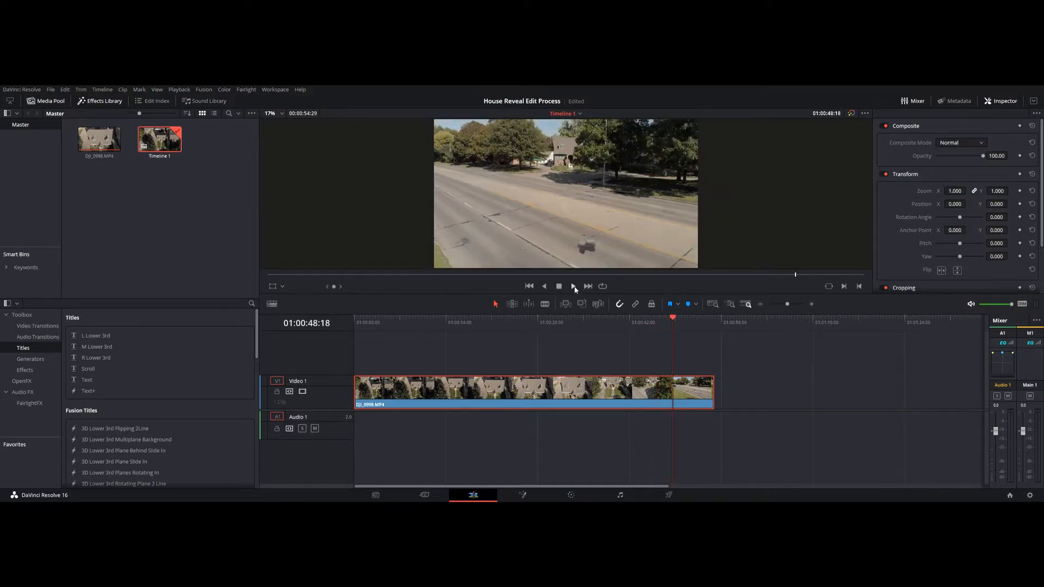
click(573, 288)
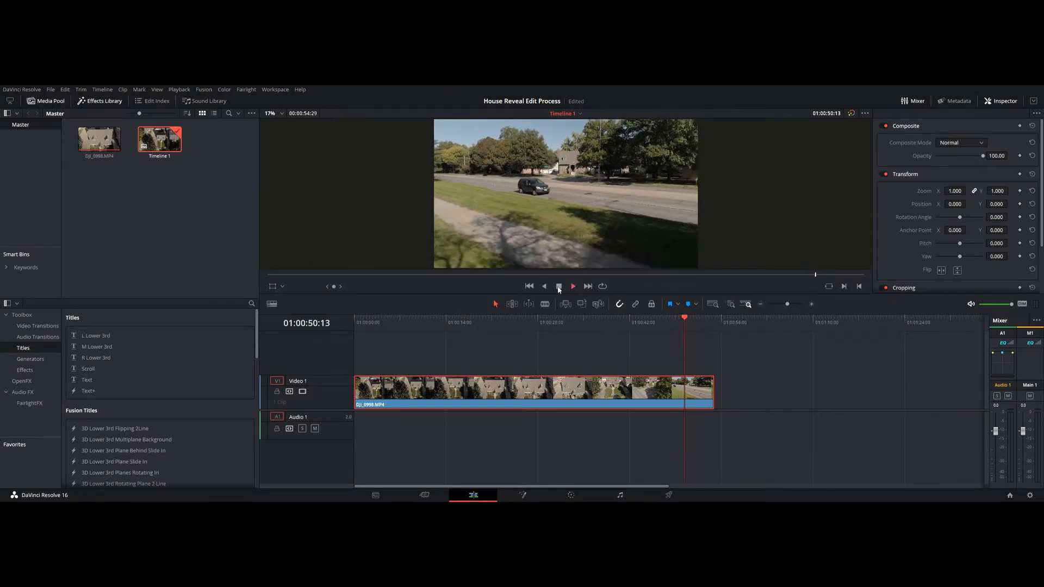
click(559, 287)
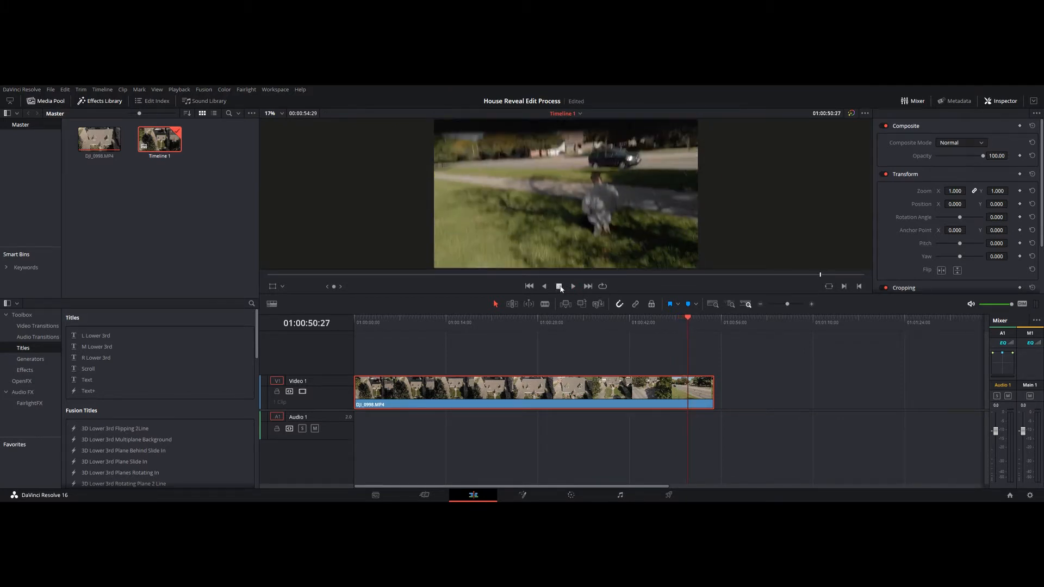
Step: Trim the end of the DJI_0998.MP4 clip back to 01:00:50:07
key(Left)
key(Left)
key(Left)
key(Left)
key(Left)
key(Left)
key(Left)
key(Left)
key(Left)
key(Left)
key(Left)
key(Left)
key(Left)
key(Left)
key(Left)
key(Left)
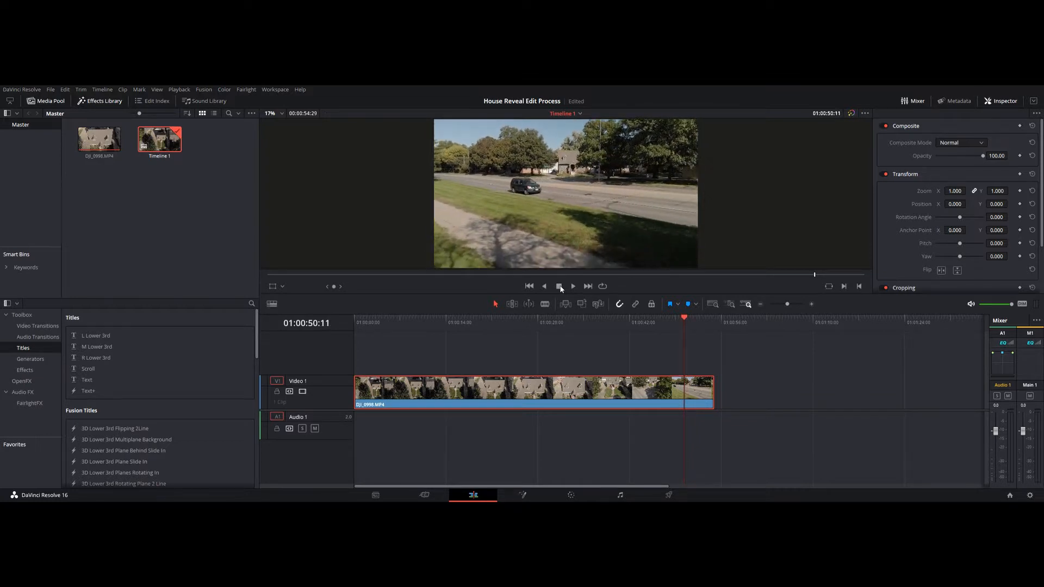
key(Left)
key(Left)
key(Left)
key(Left)
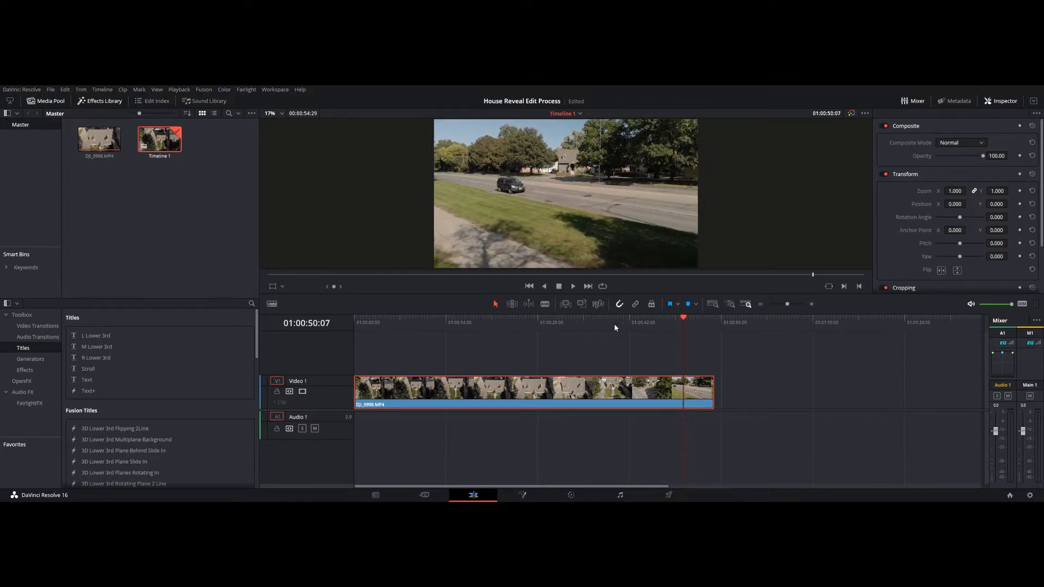
drag(713, 388, 683, 387)
click(444, 402)
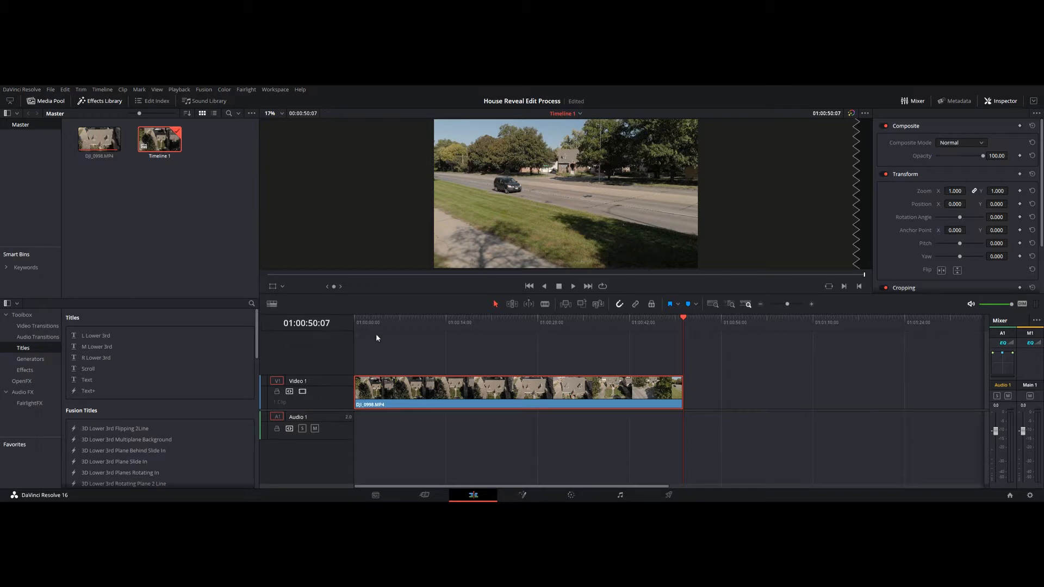
Step: Review the clip's opening footage and trim its start to 01:00:06:01
click(370, 318)
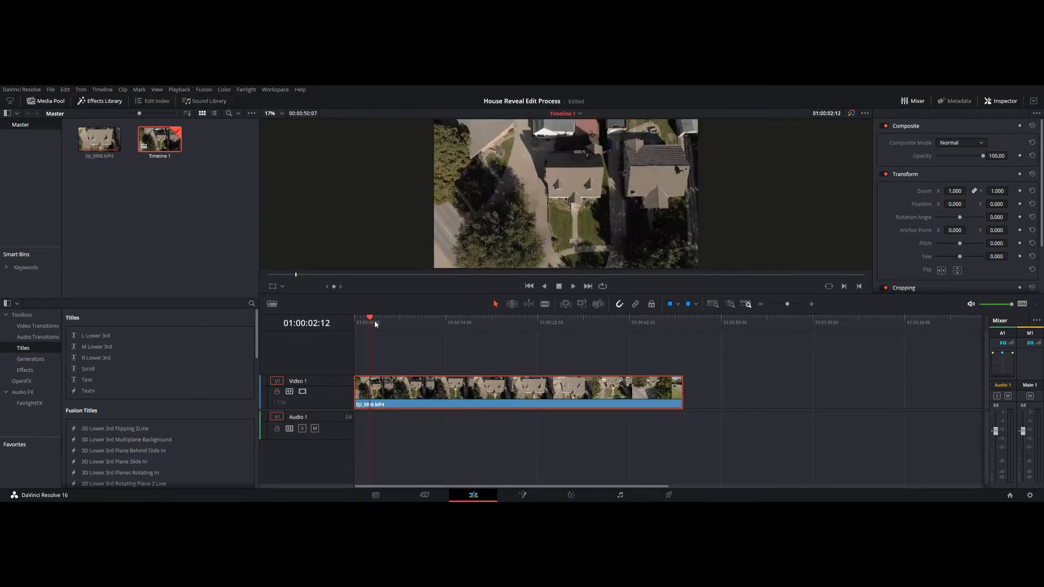
drag(368, 318, 362, 321)
click(645, 320)
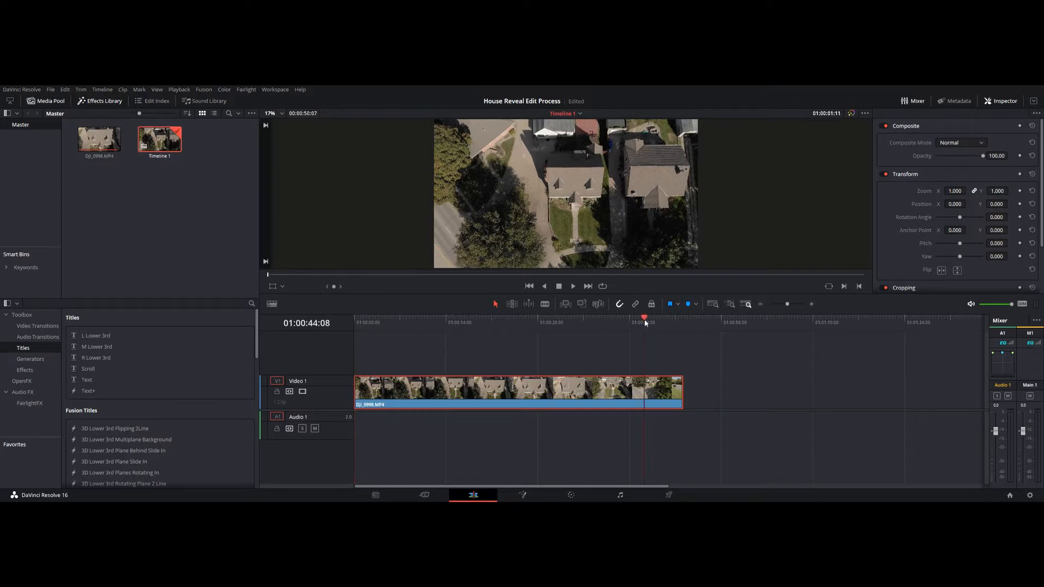
click(671, 320)
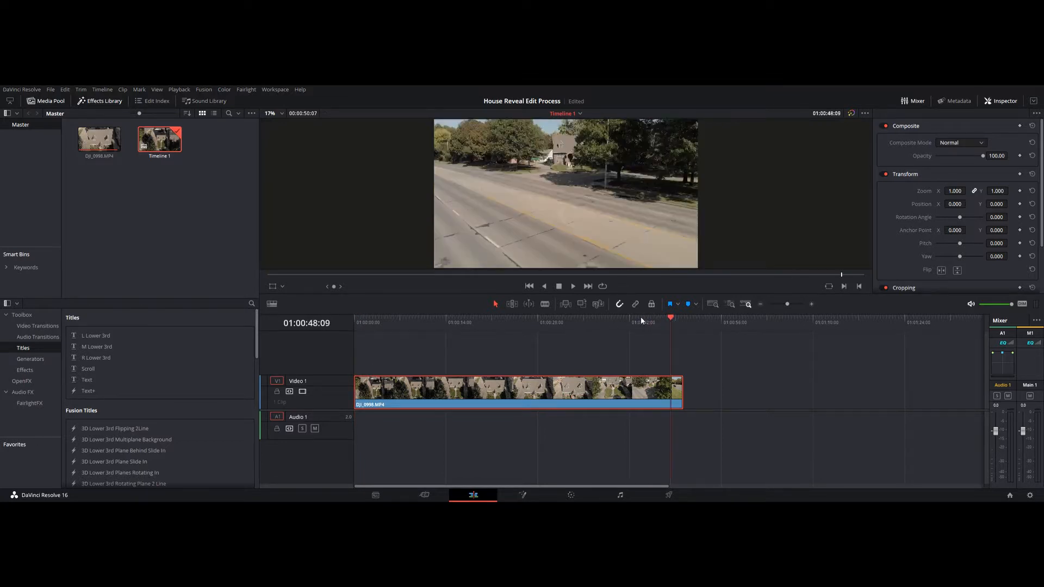
click(619, 318)
drag(619, 318, 358, 319)
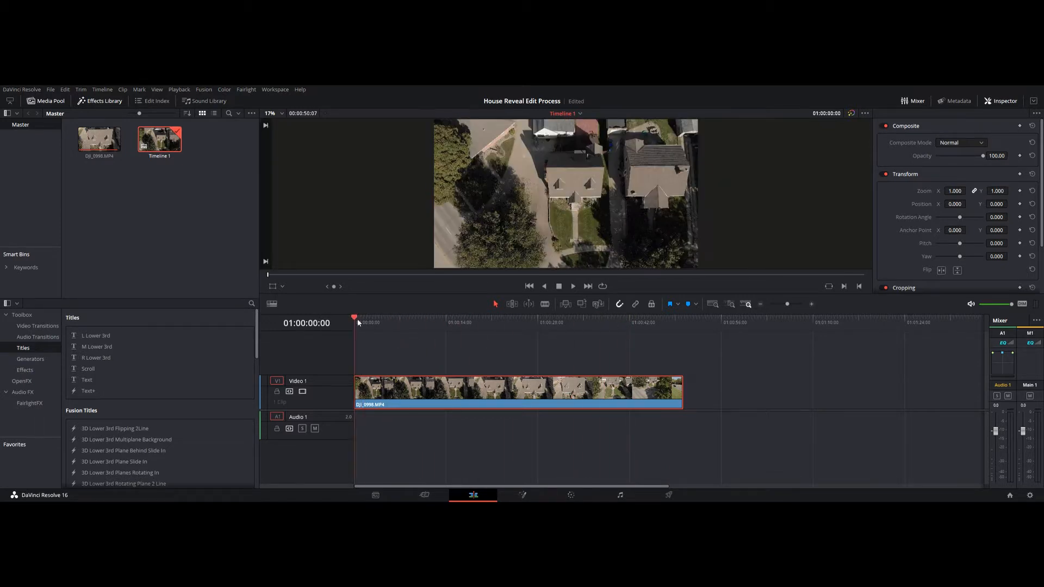
click(574, 285)
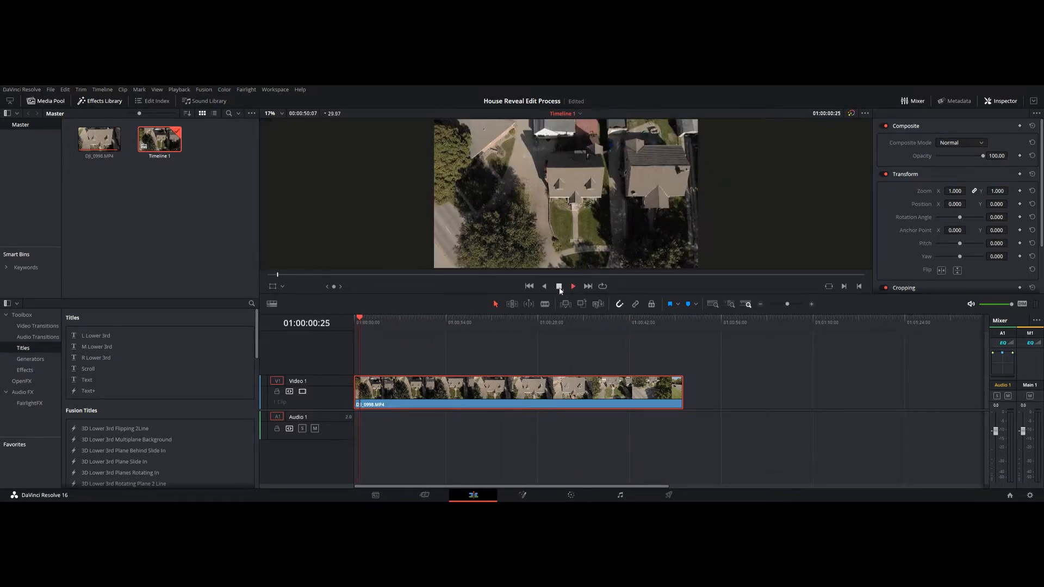
click(559, 287)
click(382, 319)
drag(390, 317, 394, 318)
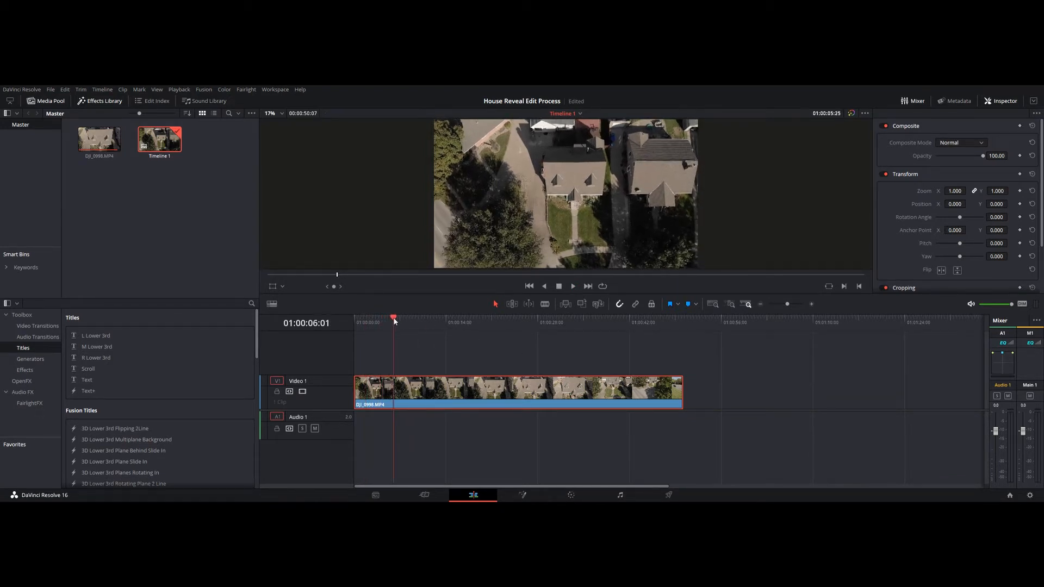
drag(356, 392, 396, 394)
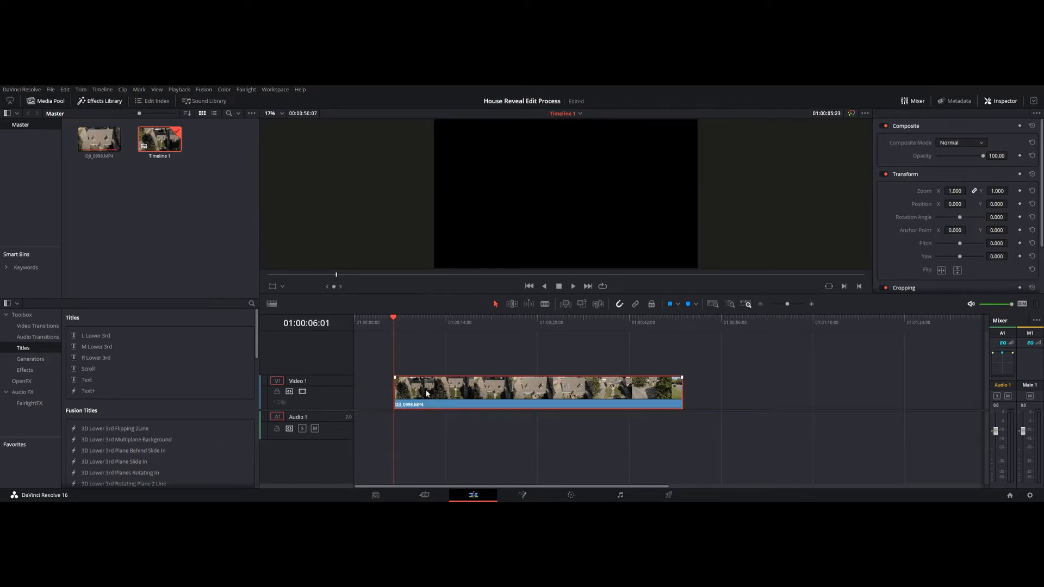
Step: Enable retime controls on the trimmed clip and add a speed point at 01:00:07:22
click(433, 390)
key(ctrl+r)
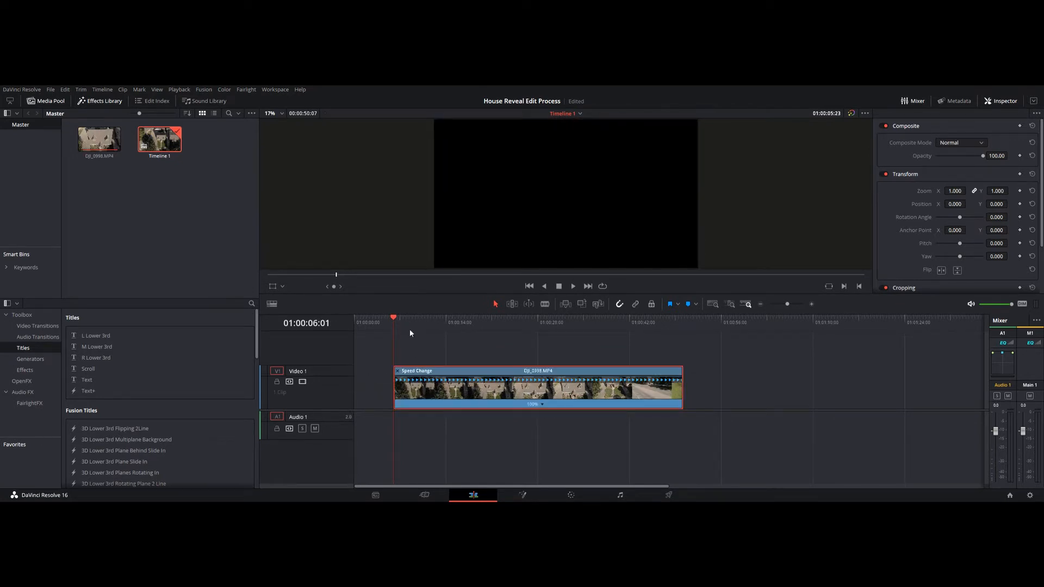
click(573, 286)
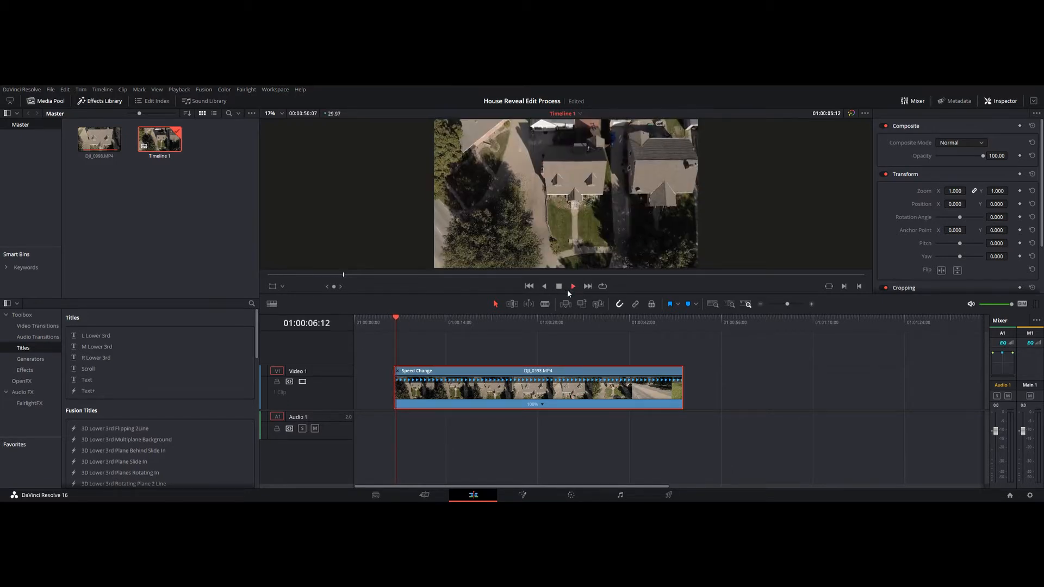
click(559, 287)
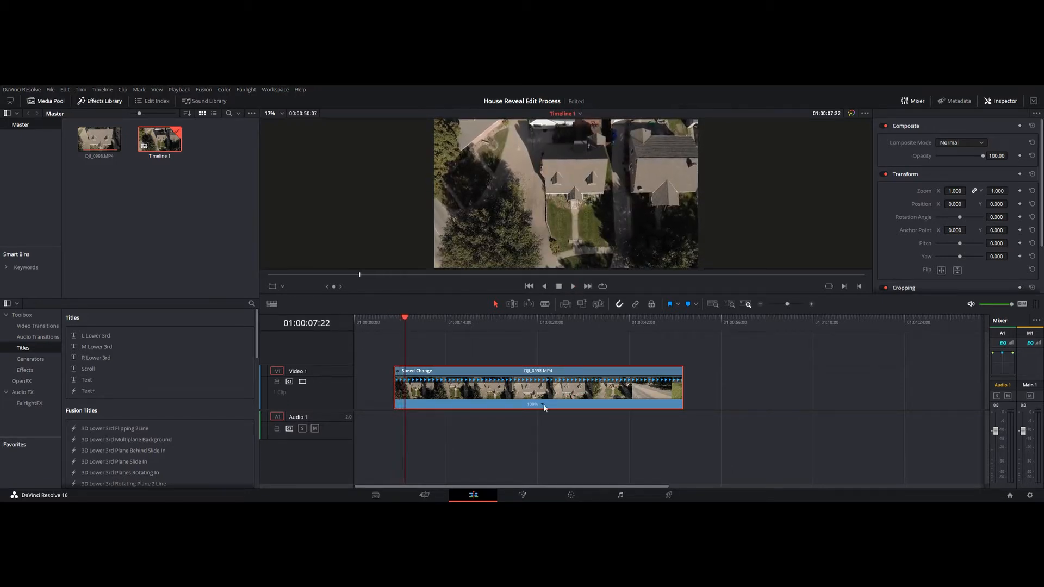
click(583, 417)
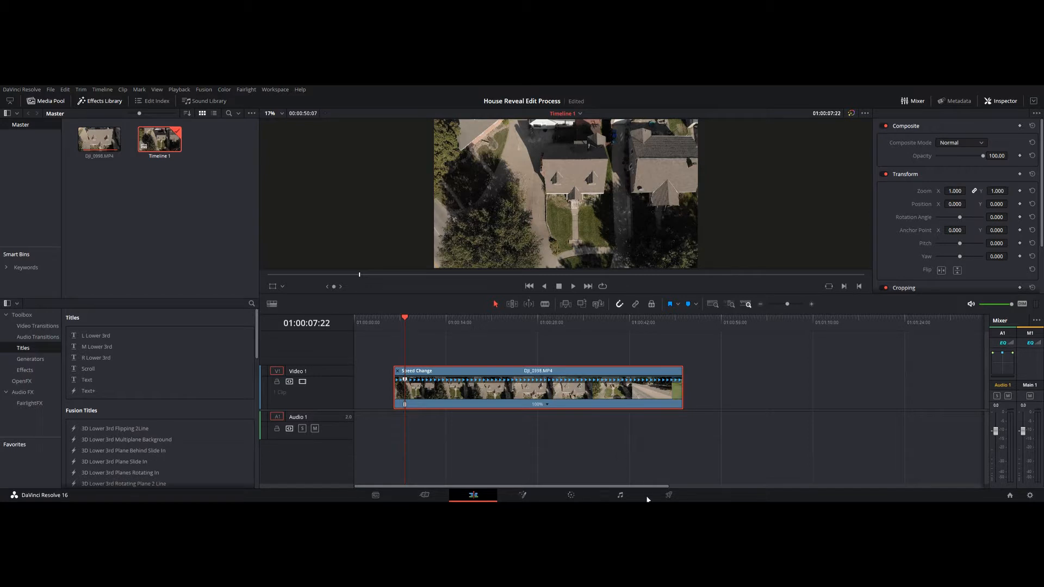
Step: Speed up the footage after the speed point so the timeline ends at about 00:00:13:01, and play back the ramp
drag(682, 372, 439, 372)
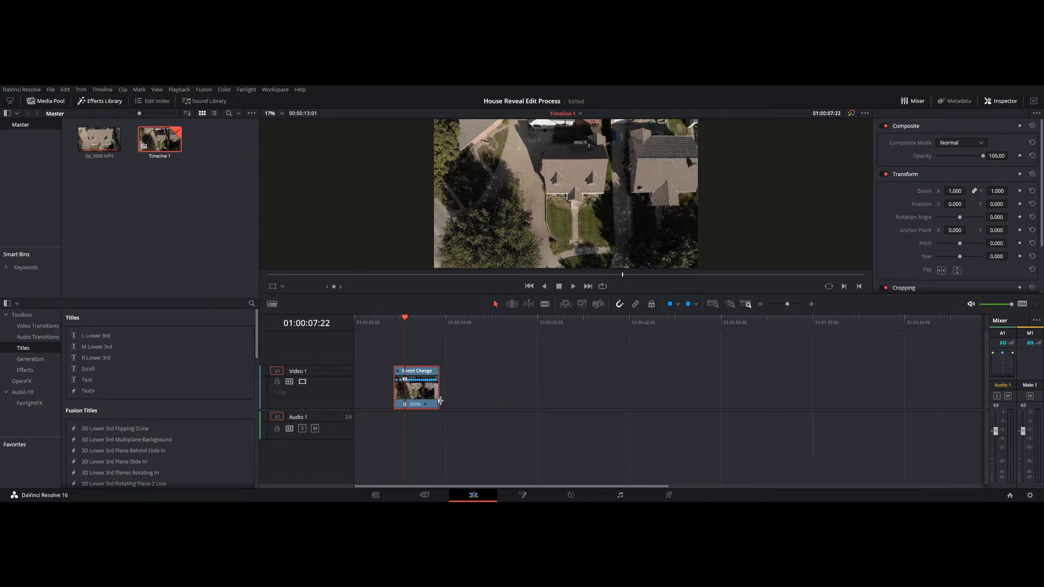
scroll(440, 401, up, 3)
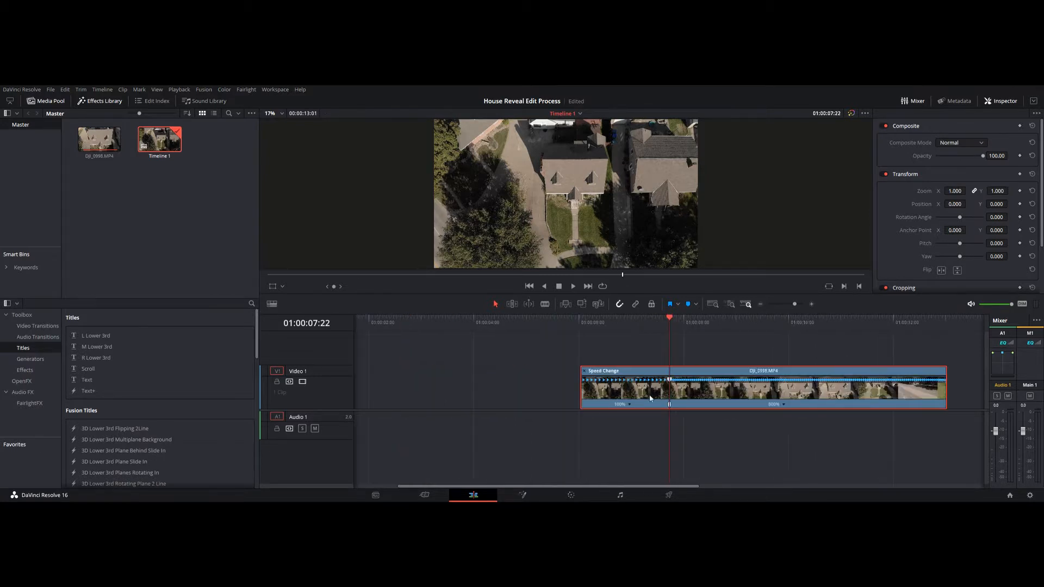
click(588, 323)
click(573, 287)
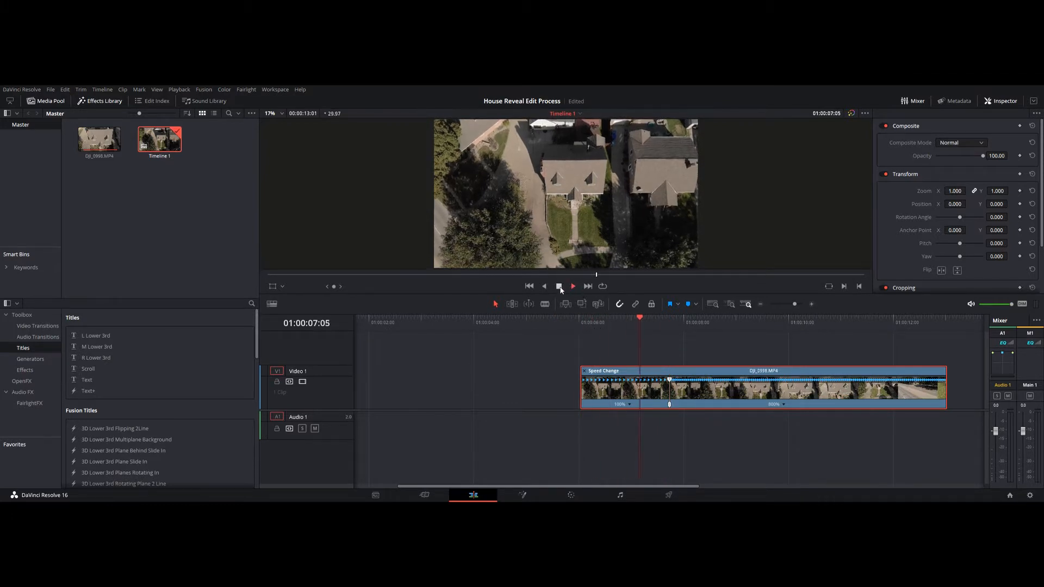
click(559, 287)
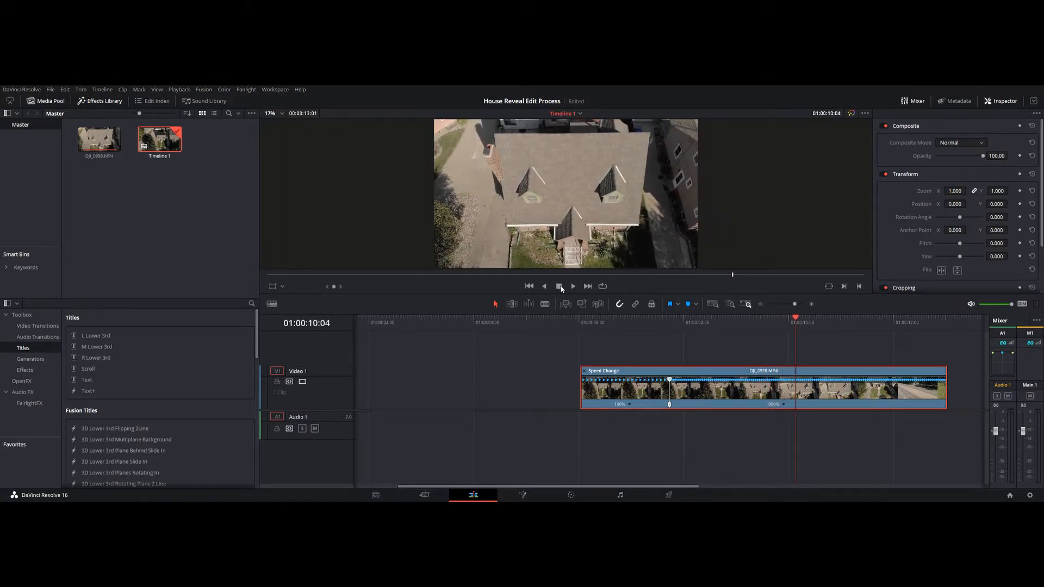
Step: Go through the sped-up section frame by frame and place the playhead at 01:00:11:08, where the house fills the frame
key(Left)
key(Left)
key(Left)
key(Left)
key(Left)
key(Left)
key(Left)
key(Left)
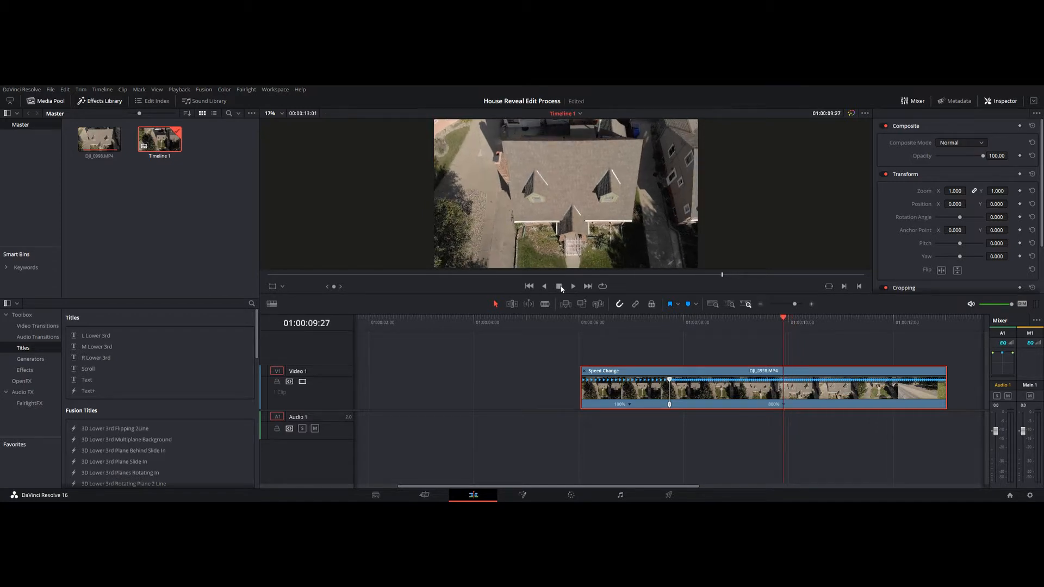
key(Right)
key(Right)
key(Right)
key(Right)
key(Right)
key(Right)
key(Right)
key(Right)
key(Right)
key(Right)
key(Right)
key(Right)
key(Right)
key(Right)
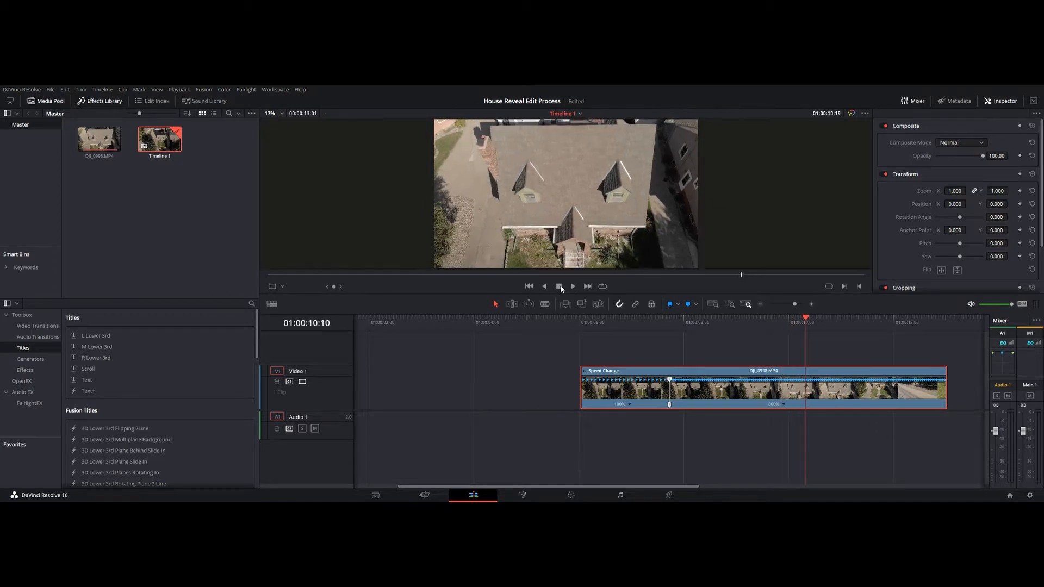
key(Right)
key(Right)
key(Right)
key(Right)
key(Right)
key(Right)
key(Right)
key(Right)
key(Right)
key(Right)
key(Right)
key(Right)
key(Right)
key(Right)
key(Right)
key(Right)
key(Right)
key(Right)
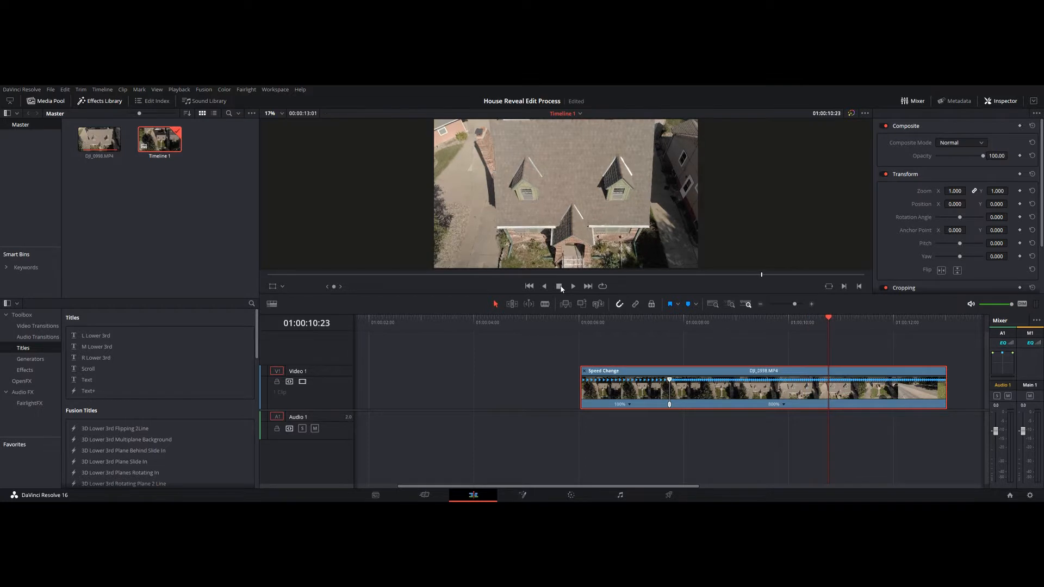
key(Right)
key(Right)
key(Right)
key(Right)
key(Right)
key(Right)
key(Right)
key(Right)
key(Right)
key(Right)
key(Right)
key(Right)
key(Right)
key(Right)
key(Right)
key(Right)
key(Right)
key(Right)
key(Right)
key(Right)
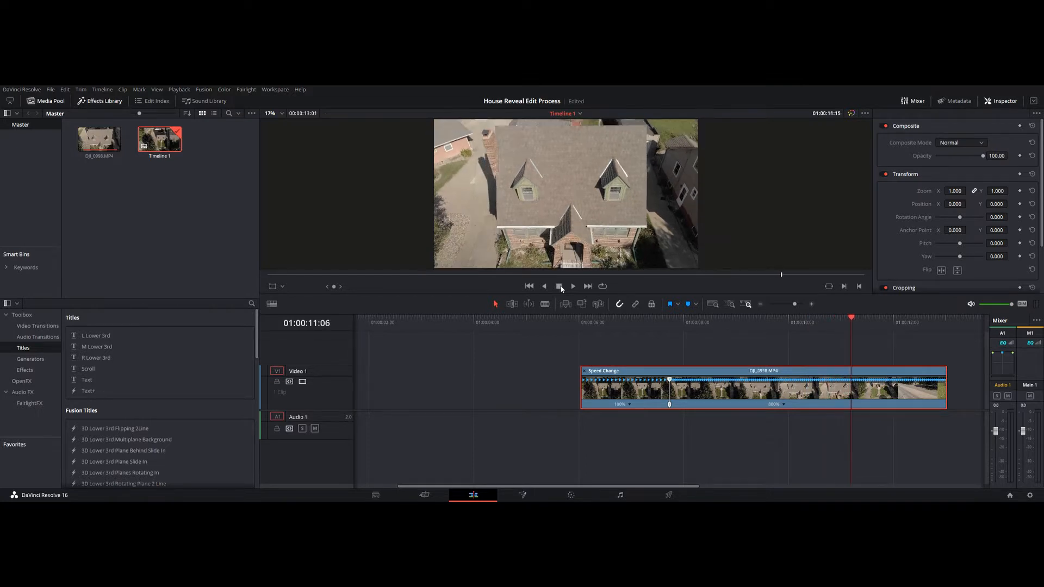
key(Right)
key(Right)
key(Right)
key(Right)
key(Right)
key(Right)
key(Right)
key(Right)
key(Right)
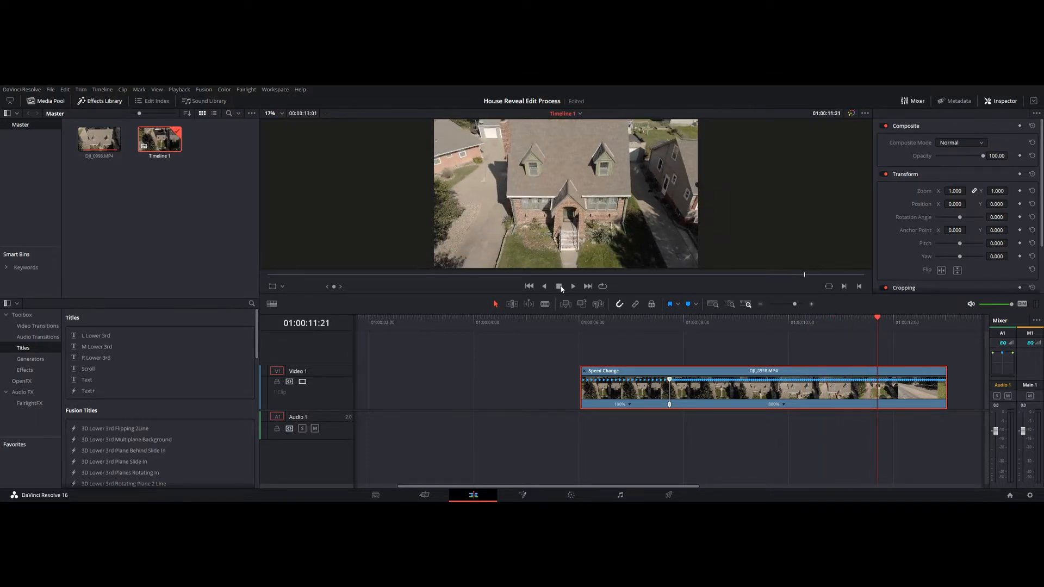
key(Left)
key(Left)
key(Left)
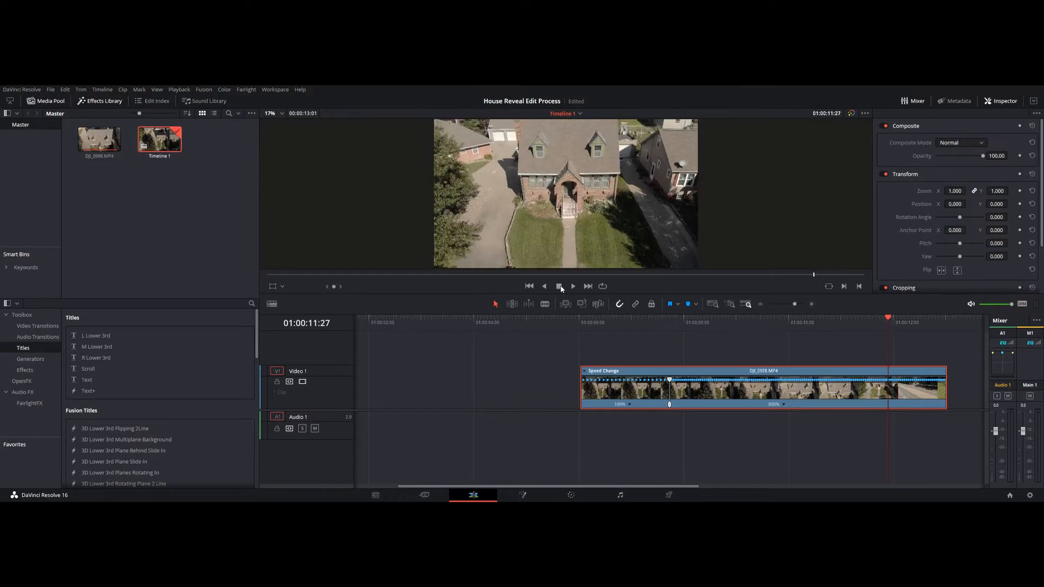
key(Left)
key(Left)
key(Left)
key(Left)
key(Left)
key(Left)
key(Left)
key(Left)
key(Left)
key(Left)
key(Left)
key(Left)
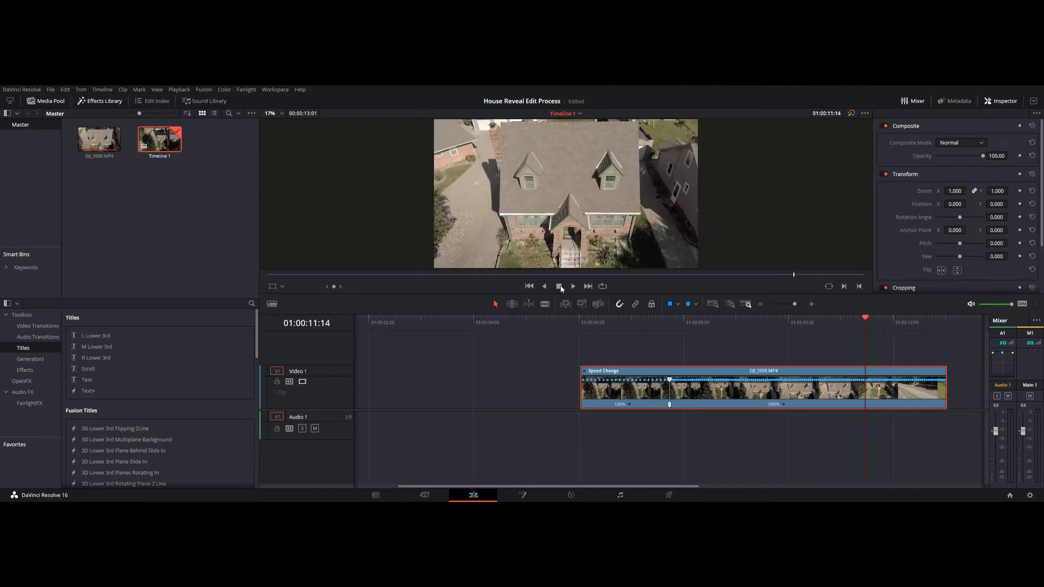
key(Left)
key(Left)
key(Left)
key(Left)
key(Left)
key(Left)
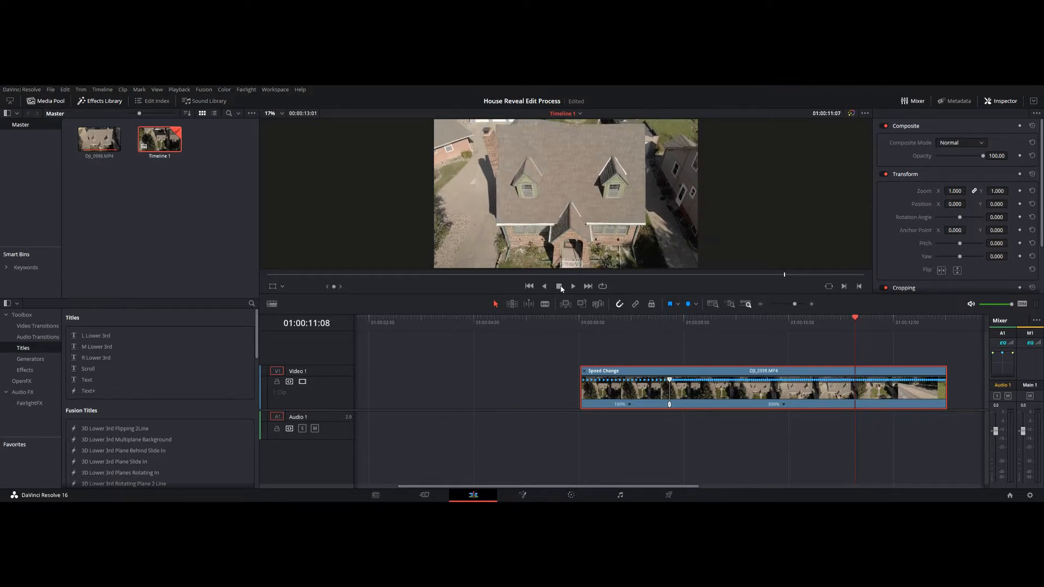
Step: Add a second speed point at 01:00:11:05 and return the footage after it to 100% speed
key(Left)
key(Left)
key(Left)
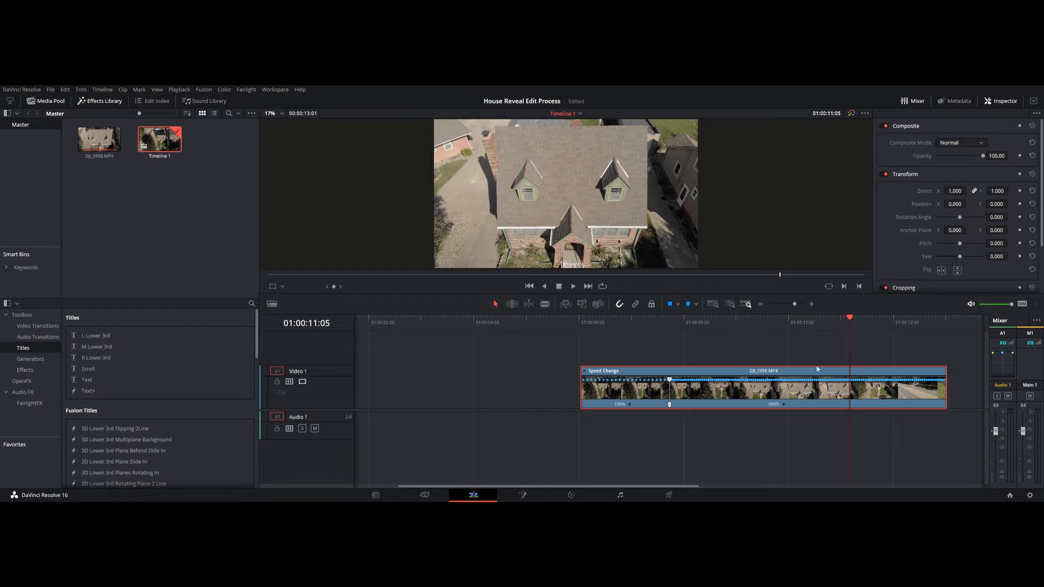
click(801, 415)
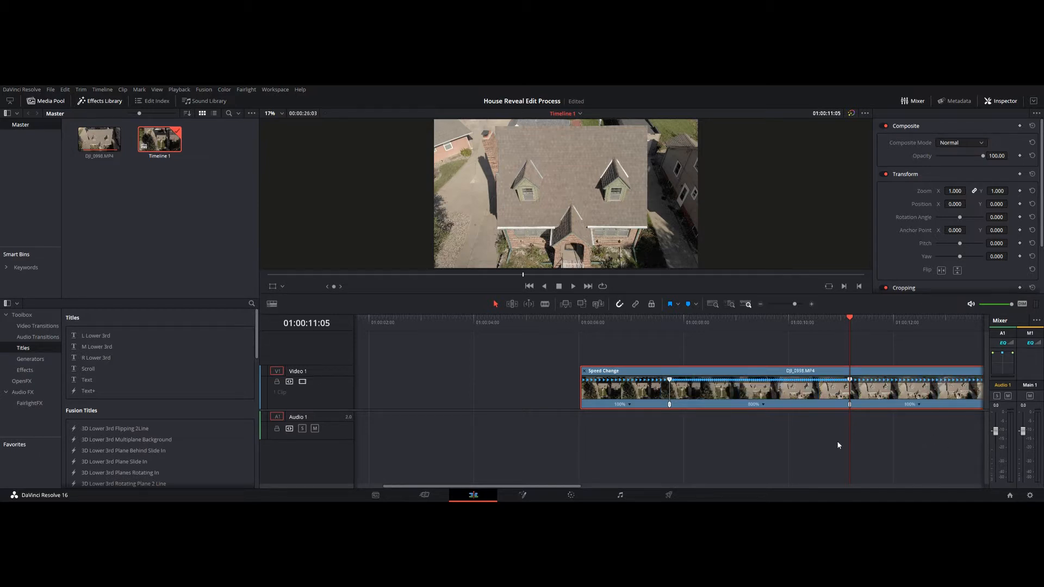
Step: Speed up the footage after the second speed point to 200% and move the clip to the start of the timeline
drag(523, 488, 565, 488)
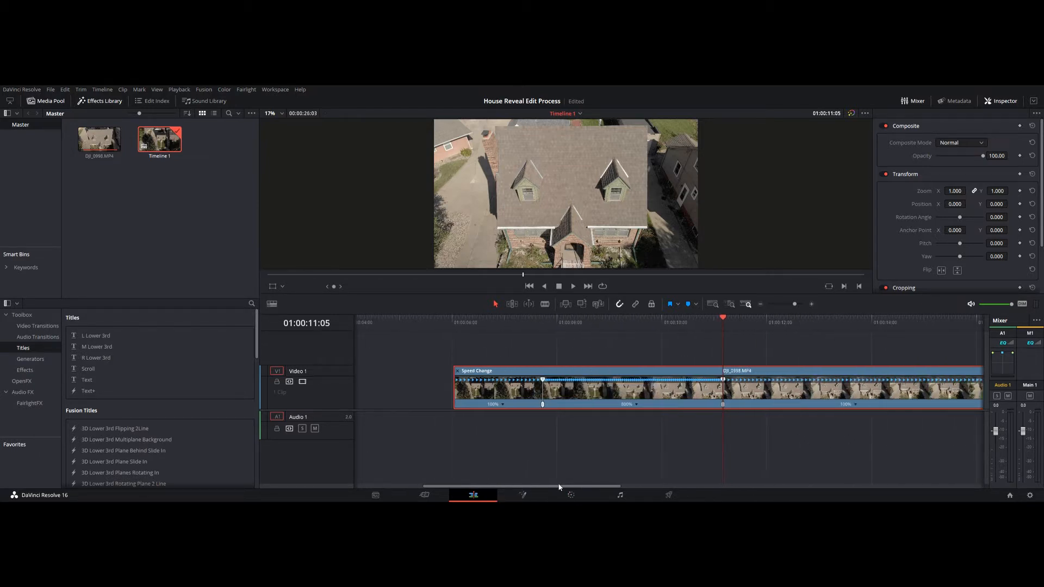
scroll(571, 435, down, 2)
drag(703, 377, 572, 377)
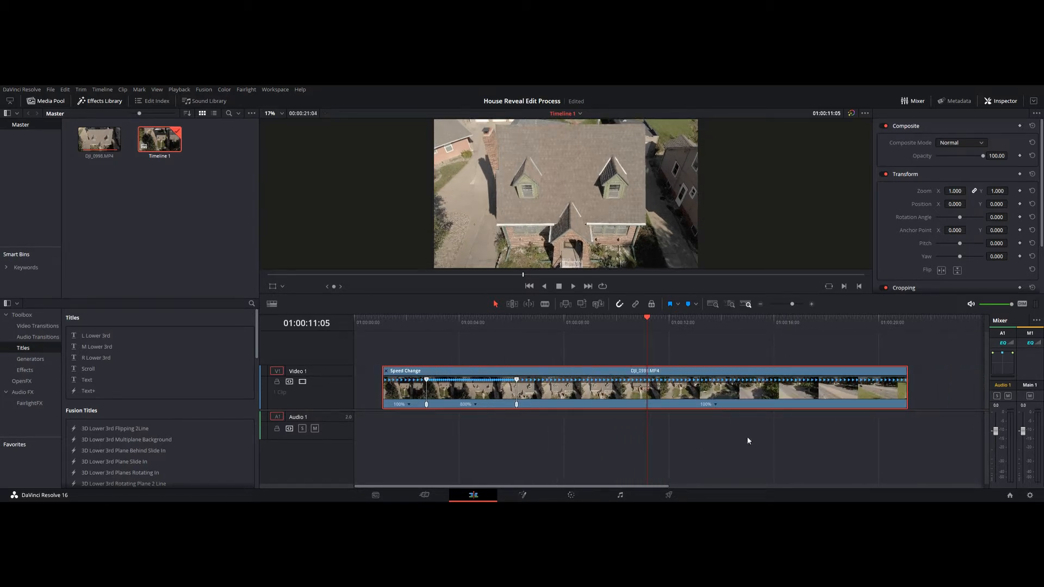
drag(906, 379, 711, 379)
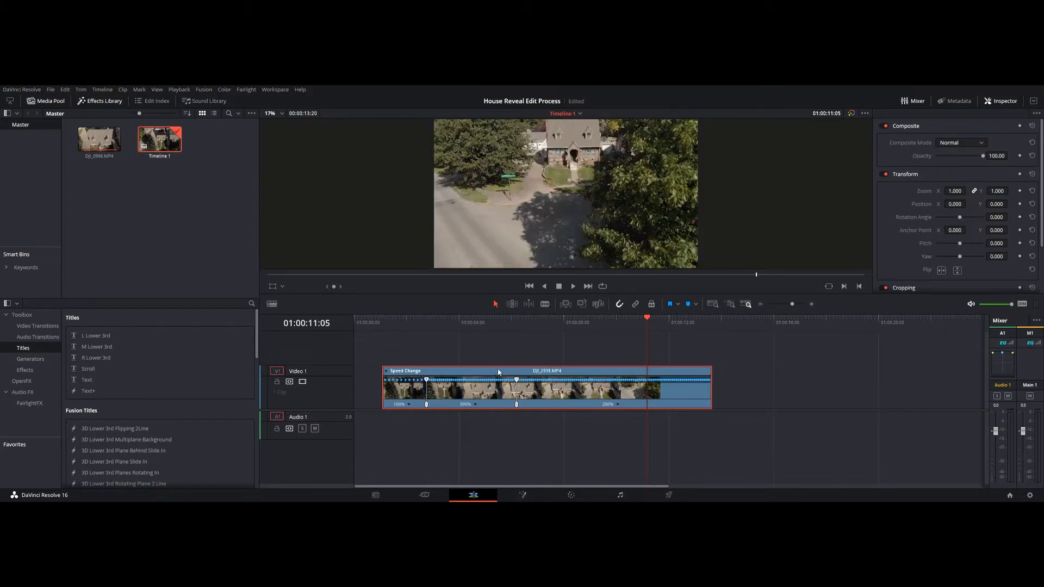
drag(499, 372, 432, 371)
click(355, 319)
click(684, 322)
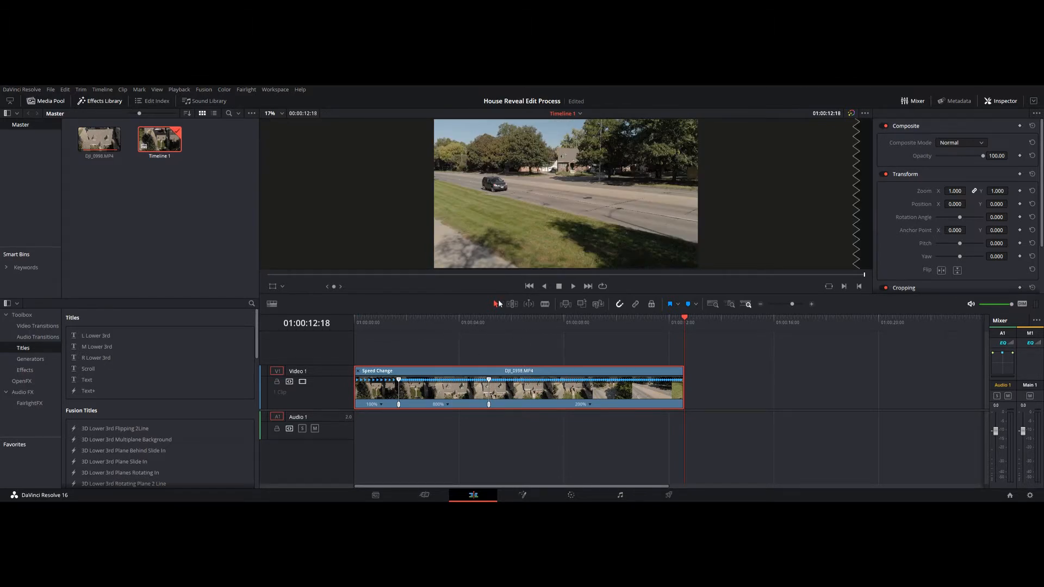
Step: Show the clip's retime curve as Retime Speed instead of Retime Frame and place the playhead at 01:00:02:08
key(ctrl+shift+c)
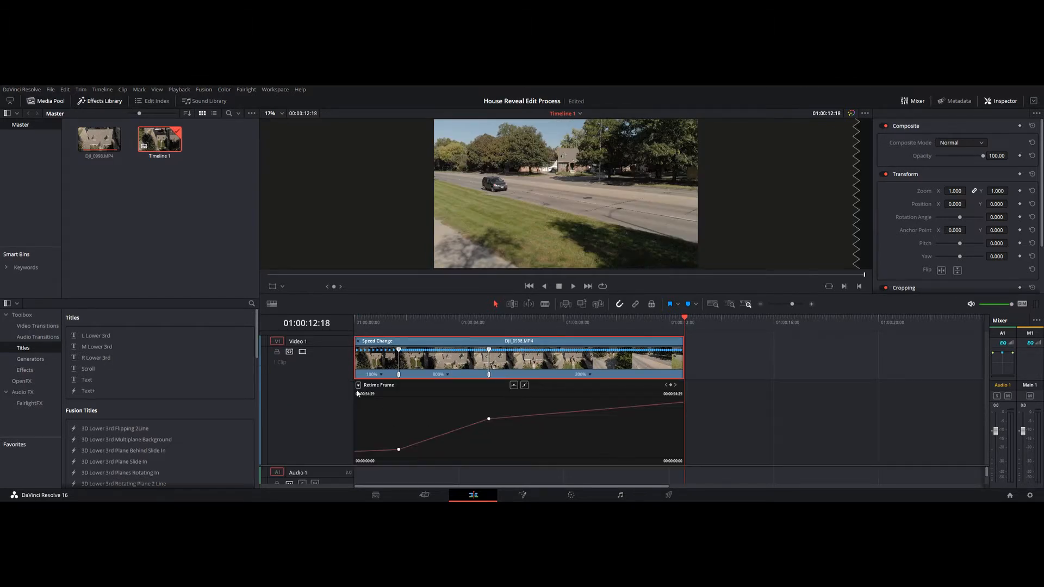
click(359, 499)
click(359, 496)
click(600, 409)
click(416, 322)
click(388, 321)
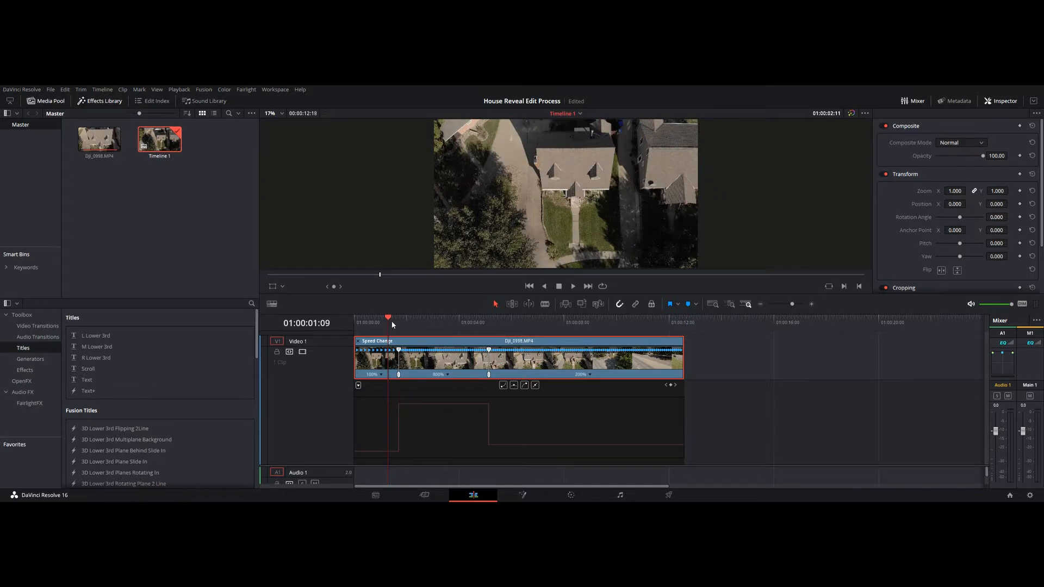
click(413, 322)
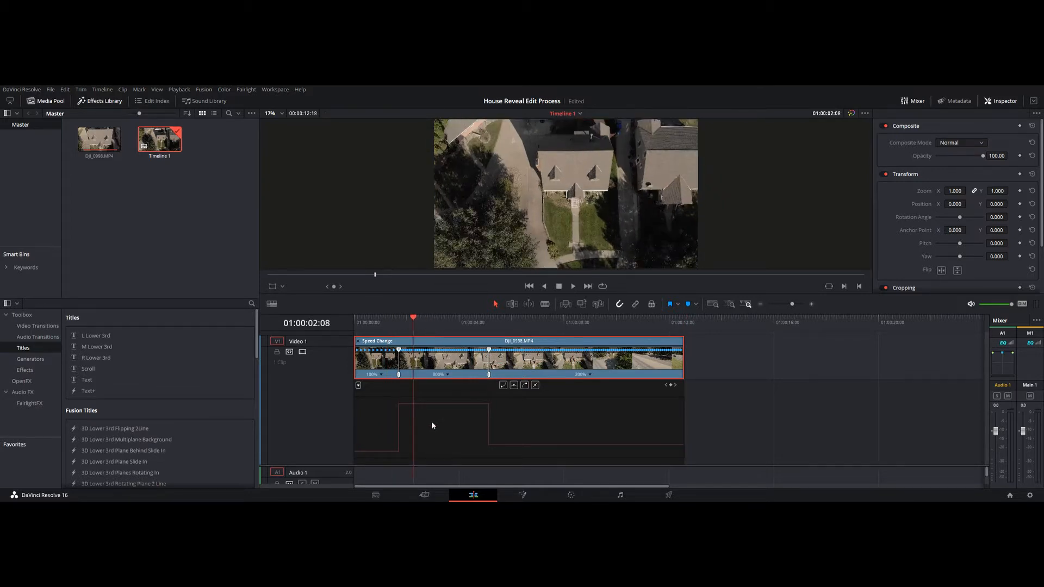
Step: Smooth both speed points on the Retime Speed curve and lengthen their handles for gradual speed changes
click(401, 429)
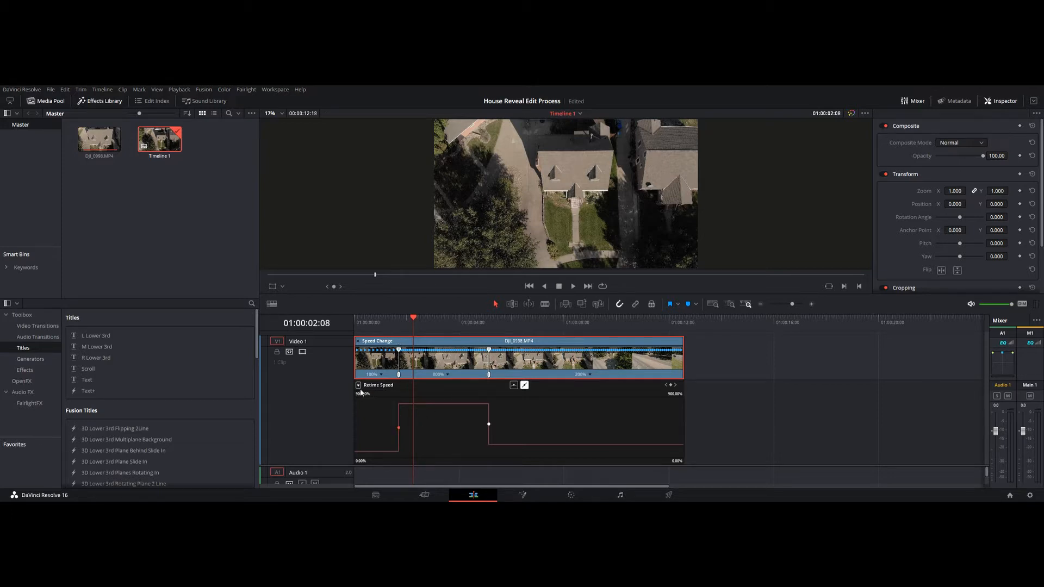
click(514, 385)
drag(377, 428, 362, 428)
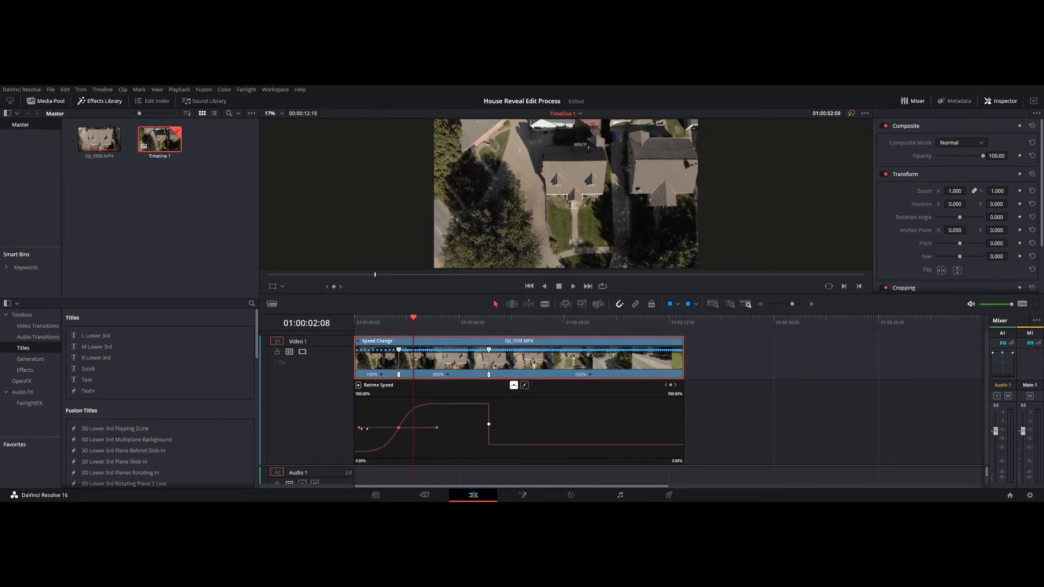
click(489, 423)
click(514, 385)
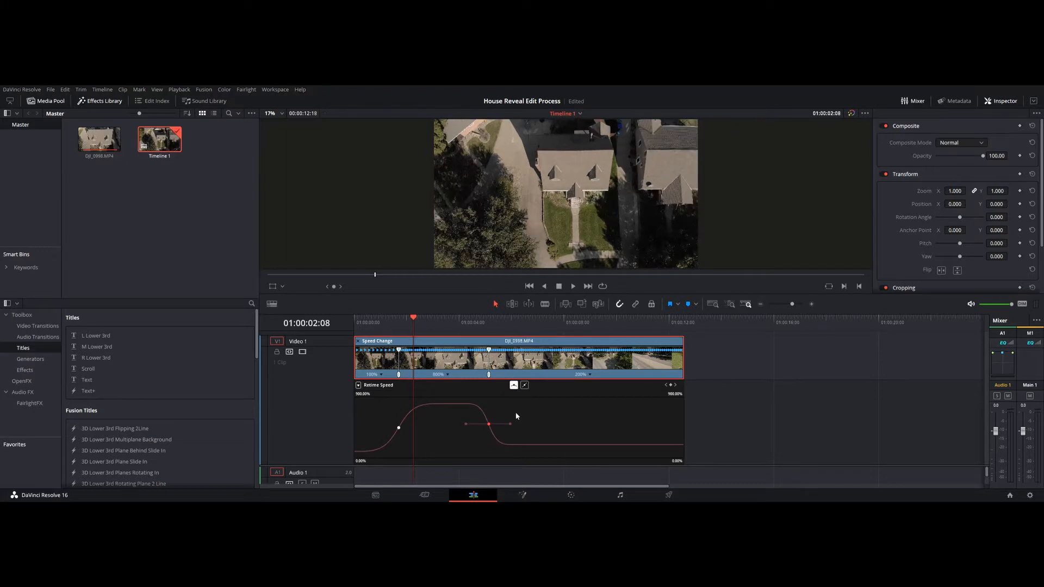
drag(517, 426, 548, 425)
Step: Play back the smoothed speed ramp, then step back through the closing street footage to 01:00:10:12
key(space)
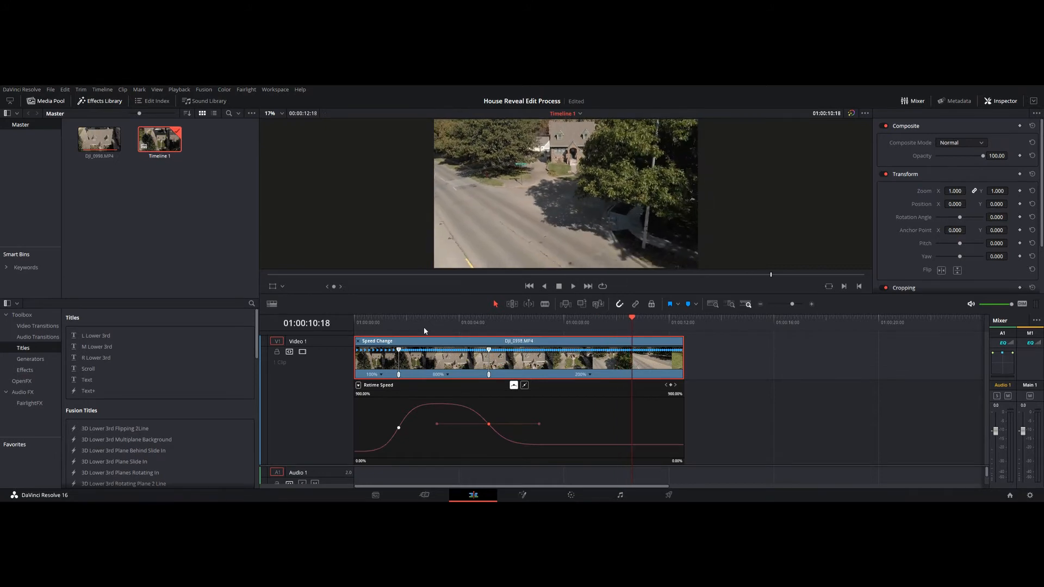
key(j)
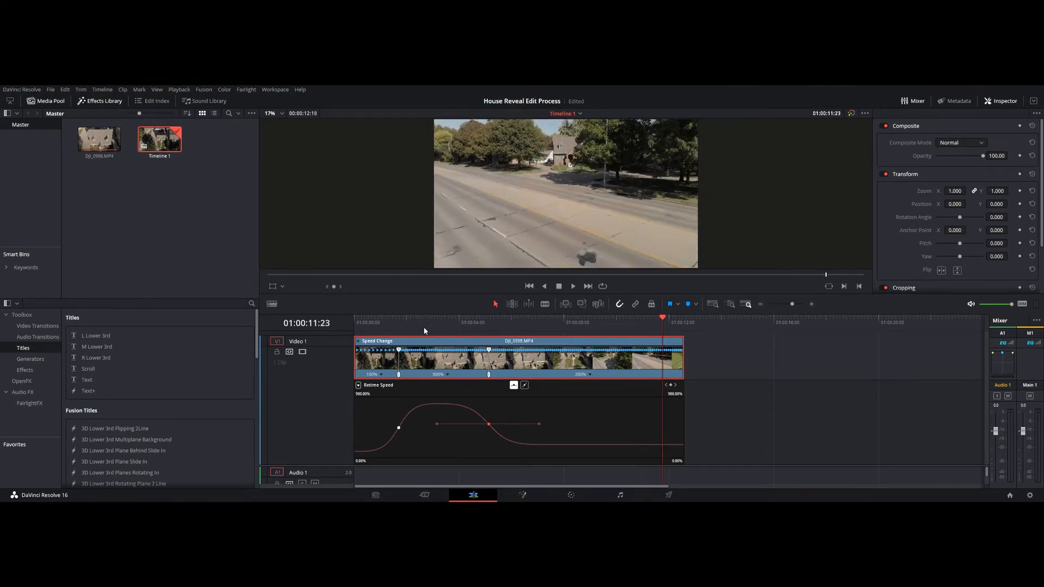
key(Left)
key(Left)
key(Left)
key(Left)
key(Left)
key(Left)
key(Left)
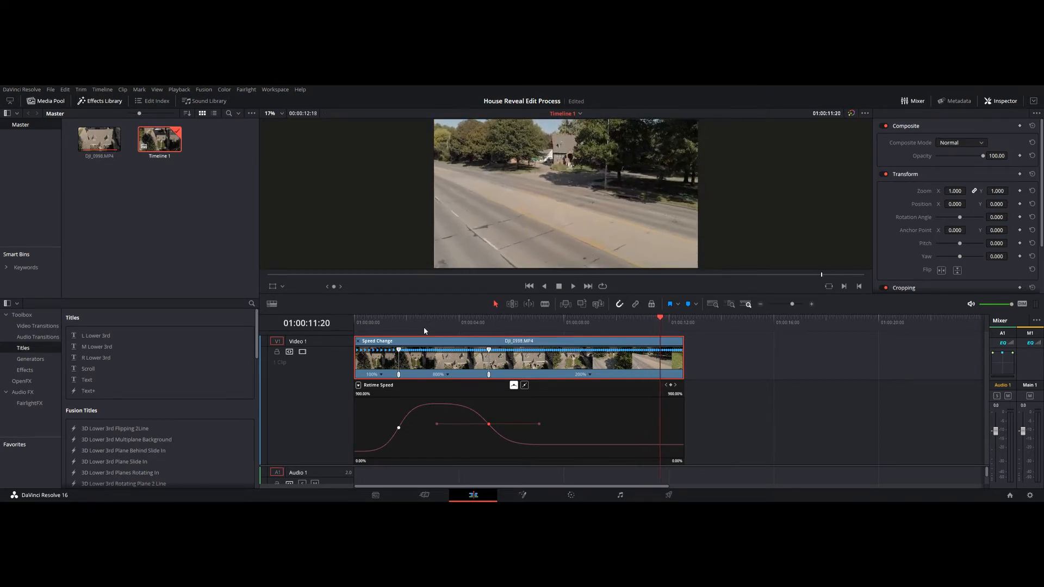
key(Left)
key(Left)
key(Left)
key(Left)
key(Left)
key(Left)
key(Left)
key(Left)
key(Left)
key(Left)
key(Left)
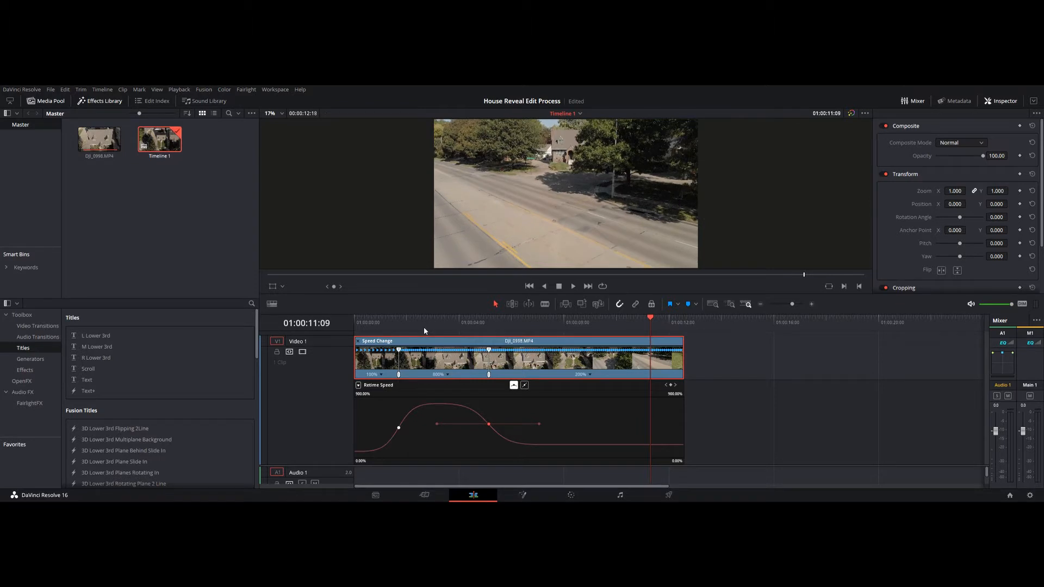
key(Left)
key(Left)
key(Left)
key(Left)
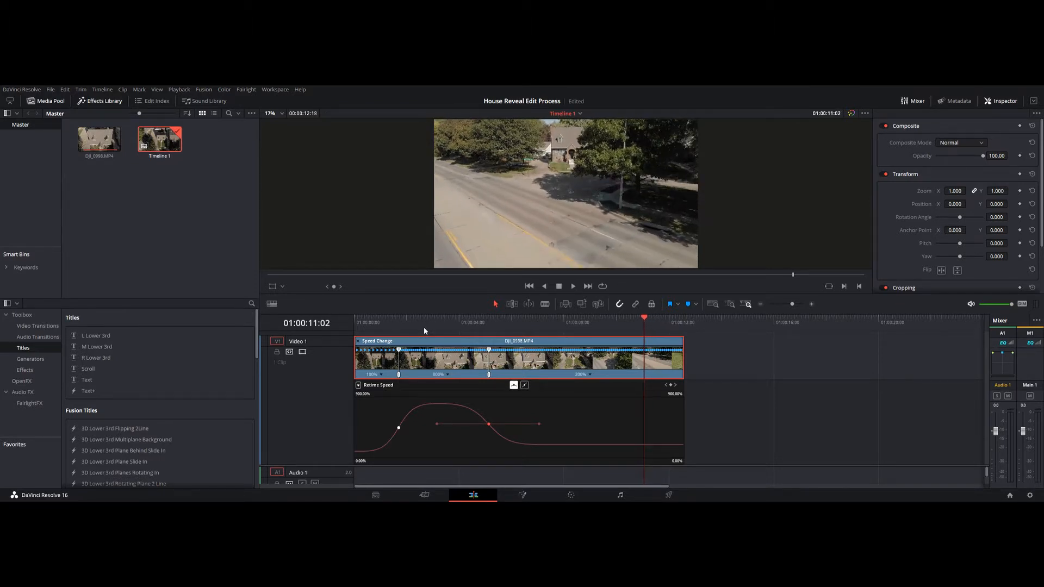
key(Left)
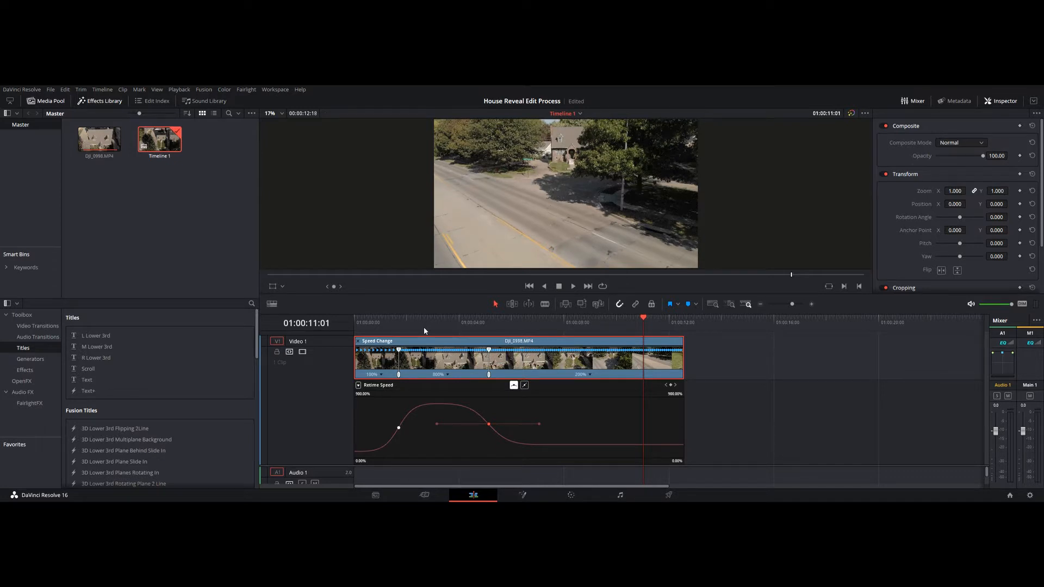
key(Left)
key(Left)
key(Left)
key(Left)
key(Left)
key(Left)
key(Left)
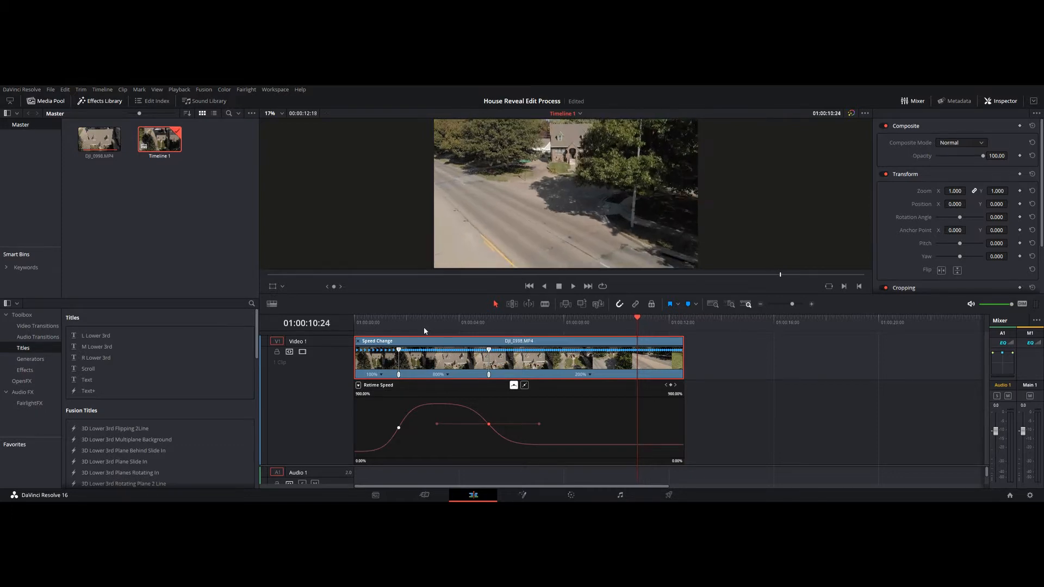
key(Left)
key(Left)
key(Left)
key(Left)
key(Left)
key(Left)
key(Left)
key(Left)
key(Left)
key(Left)
key(Left)
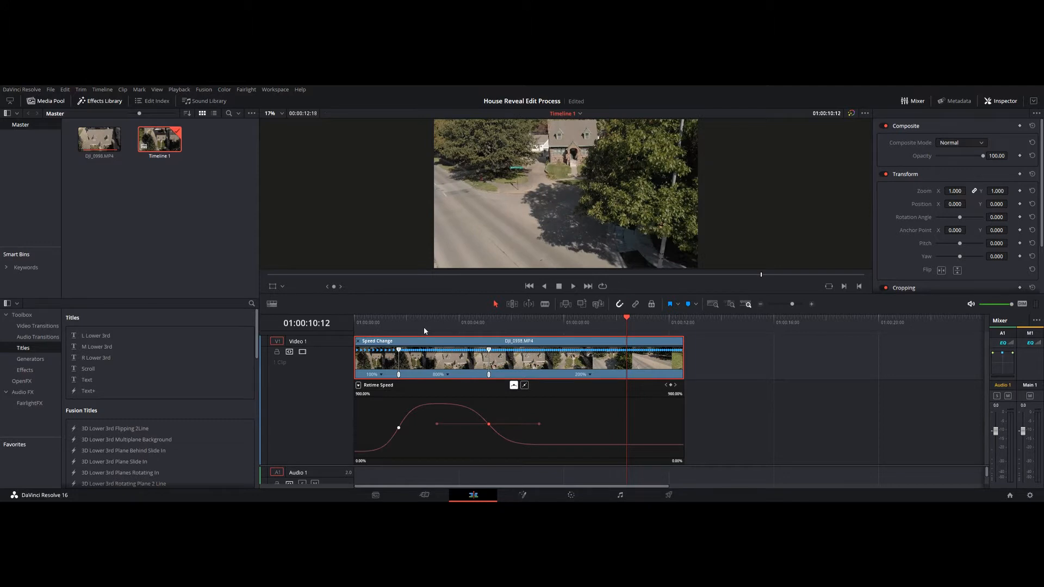
Step: Examine the closing street footage frame by frame from 01:00:10:12 to the clip's end at 01:00:12:18
key(Right)
key(Right)
key(Right)
key(Right)
key(Right)
key(Right)
key(Right)
key(Right)
key(Right)
key(Right)
key(Right)
key(Right)
key(Right)
key(Right)
key(Right)
key(Right)
key(Right)
key(Right)
key(Right)
key(Right)
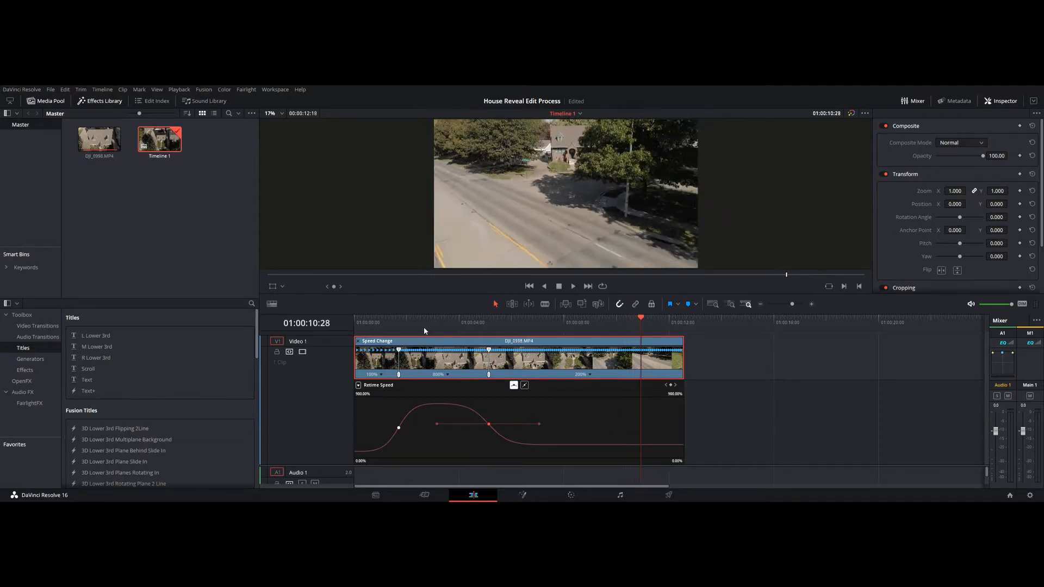
key(Right)
key(Right)
key(Right)
key(Right)
key(Right)
key(Right)
key(Right)
key(Right)
key(Right)
key(Right)
key(Right)
key(Right)
key(Right)
key(Right)
key(Right)
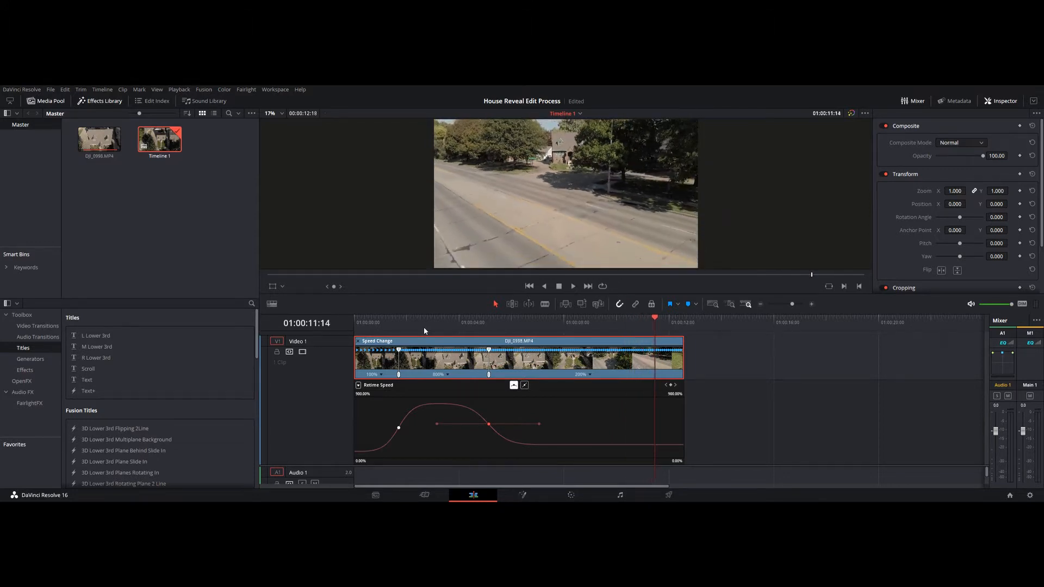
key(Right)
key(Right)
key(Right)
key(Right)
key(Right)
key(Right)
key(Right)
key(Right)
key(Right)
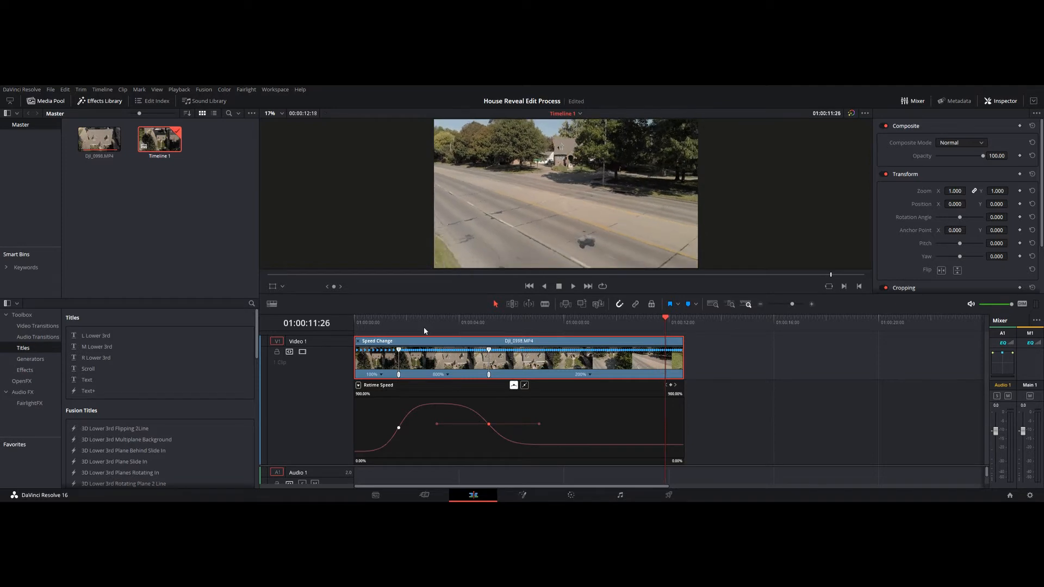
key(Right)
key(Right)
key(Right)
key(Right)
key(Right)
key(Right)
key(Right)
key(Right)
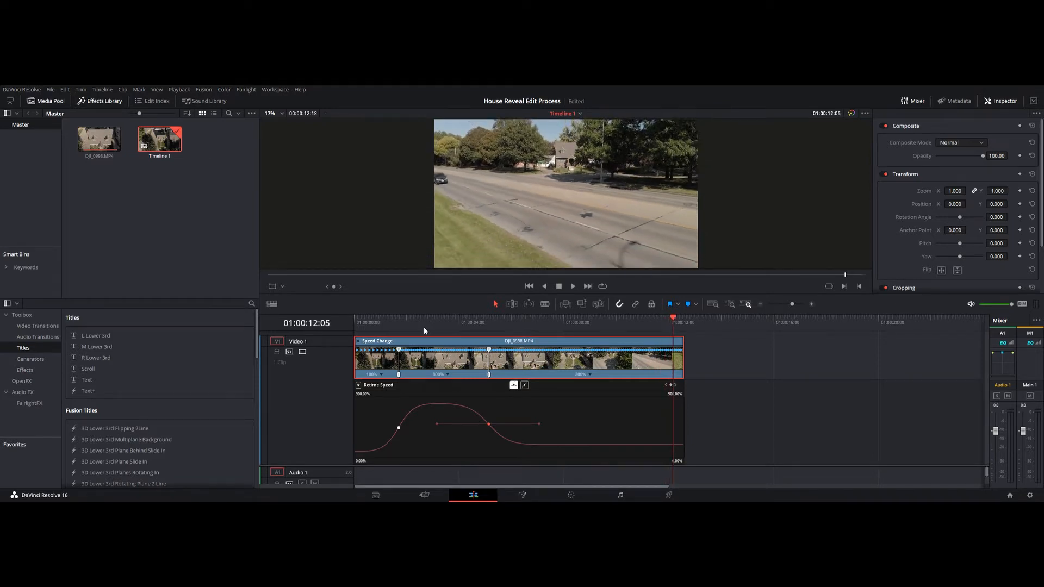
key(Right)
key(Right)
key(Right)
key(Right)
key(Right)
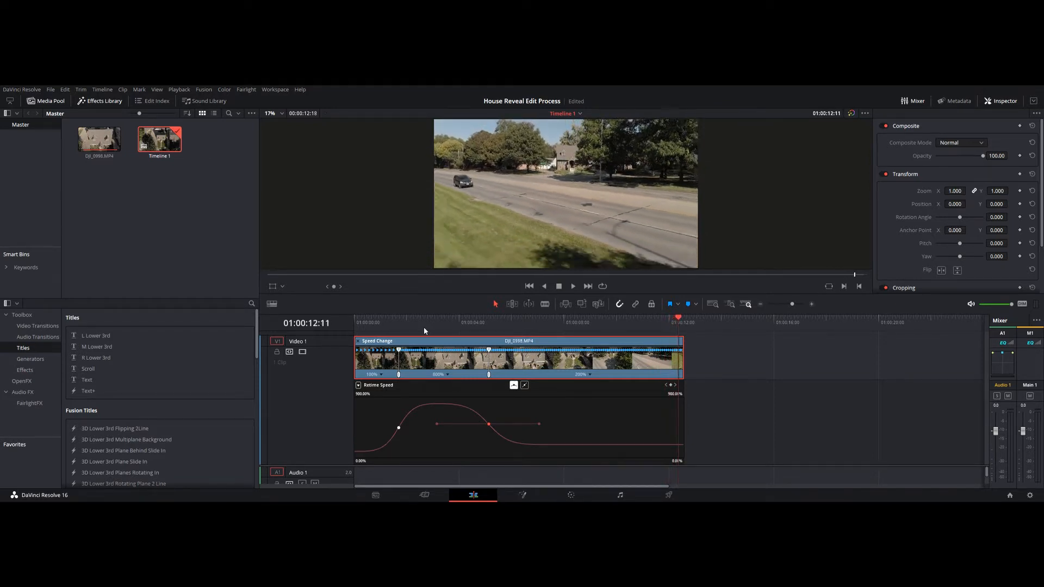
key(Right)
key(Right)
key(Right)
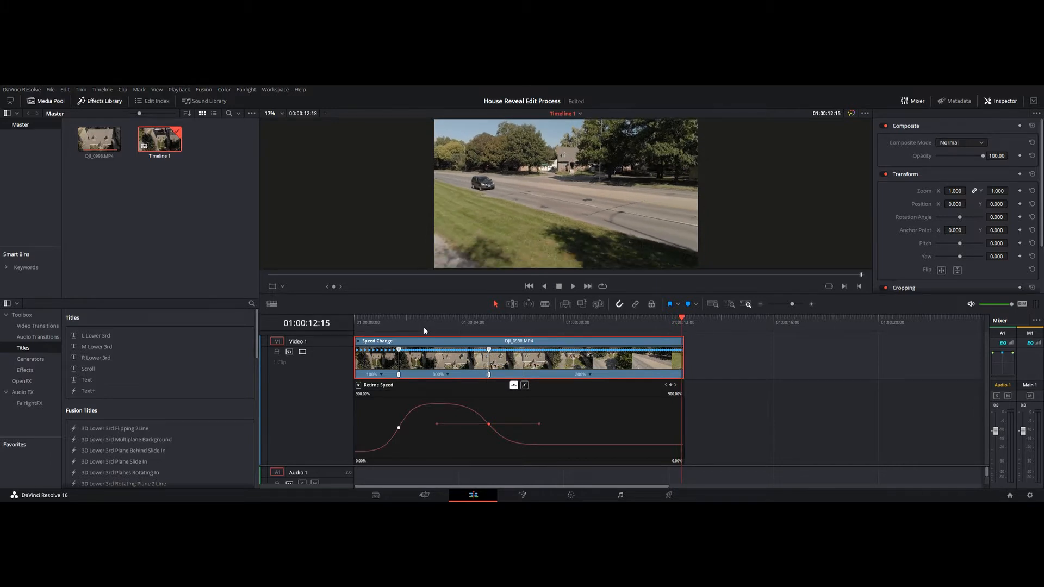
key(Right)
key(Right)
key(Right)
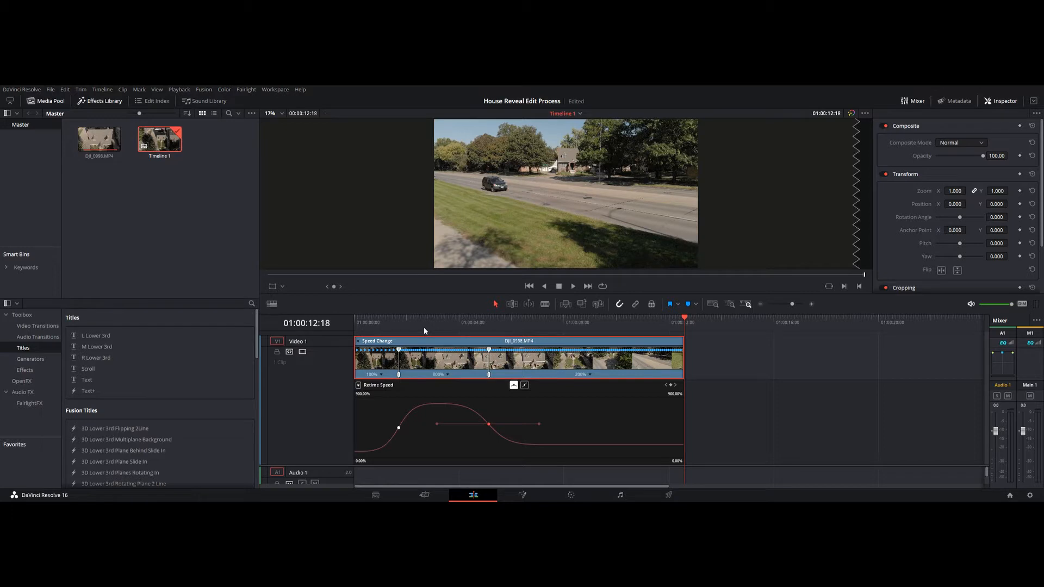
Step: Set the clip's stabilization to cropping ratio 0.504, smooth 0.380 and strength -0.774, and play back the ramp
click(742, 361)
click(449, 325)
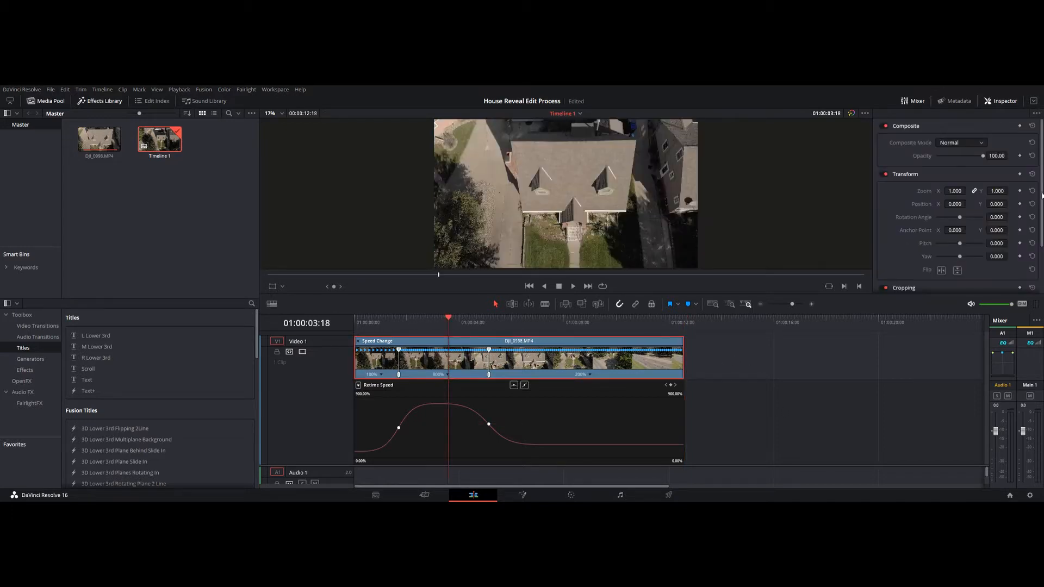
scroll(946, 266, down, 2)
click(926, 265)
scroll(1037, 260, down, 3)
scroll(1037, 260, down, 2)
click(942, 253)
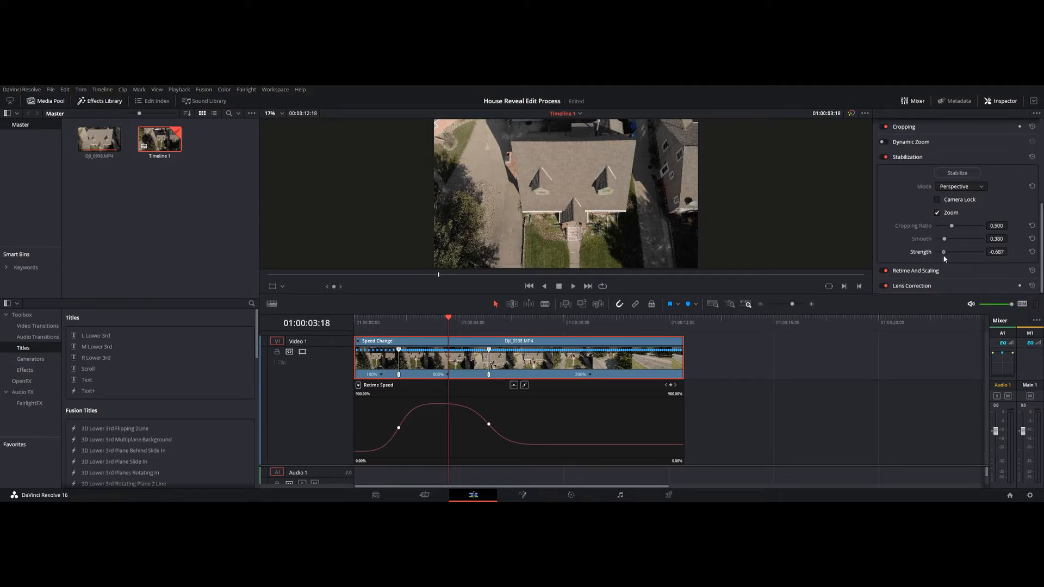
drag(952, 226, 952, 228)
click(405, 321)
key(space)
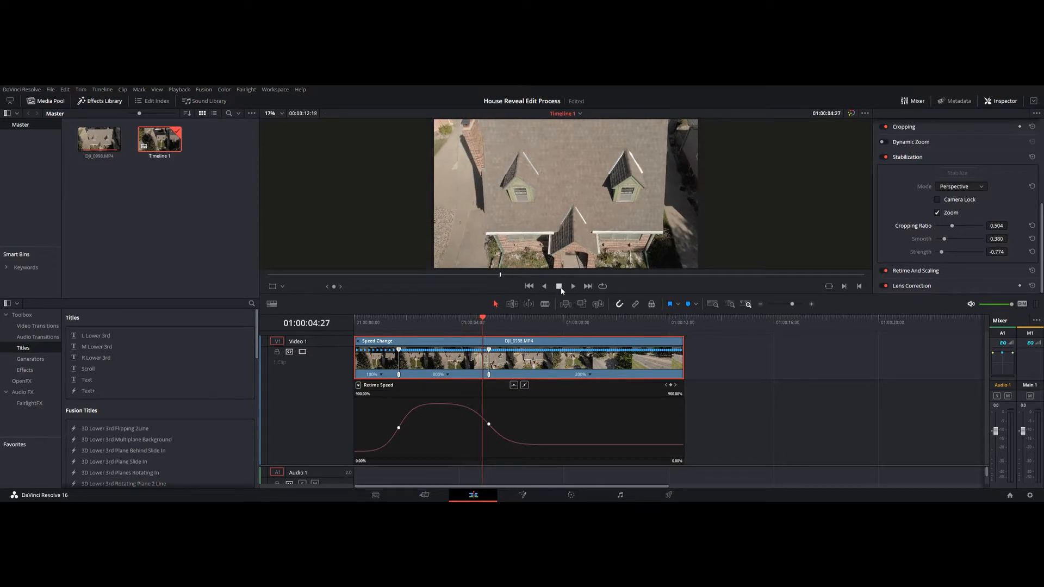
Step: Open the render settings for the timeline, name the output file House Reveal, and check the export format, codec and resolution
click(657, 496)
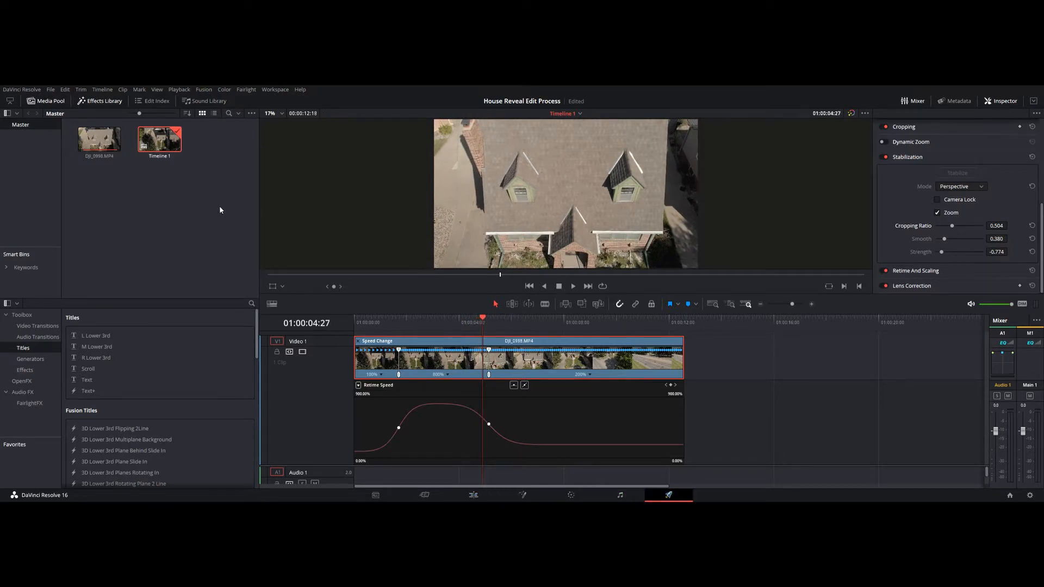
click(121, 173)
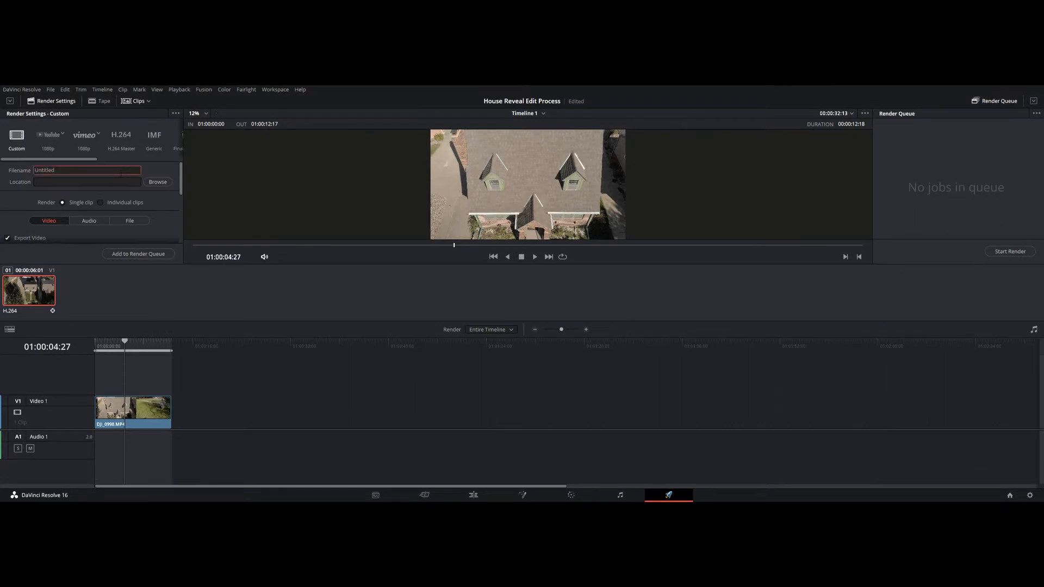
key(BackSpace)
key(BackSpace)
key(BackSpace)
key(BackSpace)
key(BackSpace)
key(BackSpace)
text(House R)
key(BackSpace)
key(BackSpace)
text(eviele)
key(BackSpace)
key(BackSpace)
key(BackSpace)
text(ea)
key(ctrl+BackSpace)
key(ctrl+BackSpace)
text(House REvea)
scroll(120, 173, down, 3)
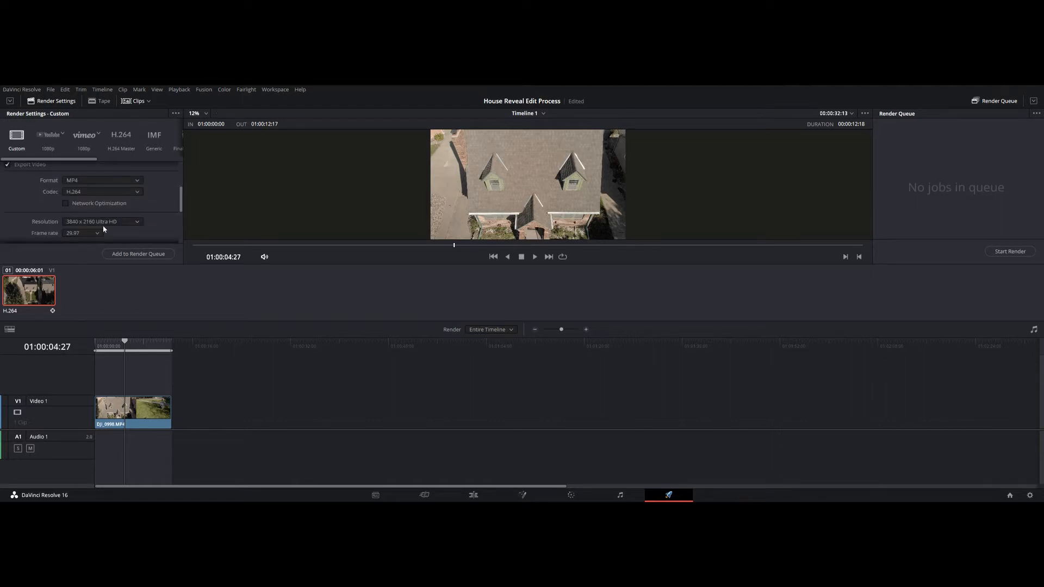
Step: Check the remaining quality and encoding settings, add the timeline to the render queue, and render the job
scroll(142, 179, down, 1)
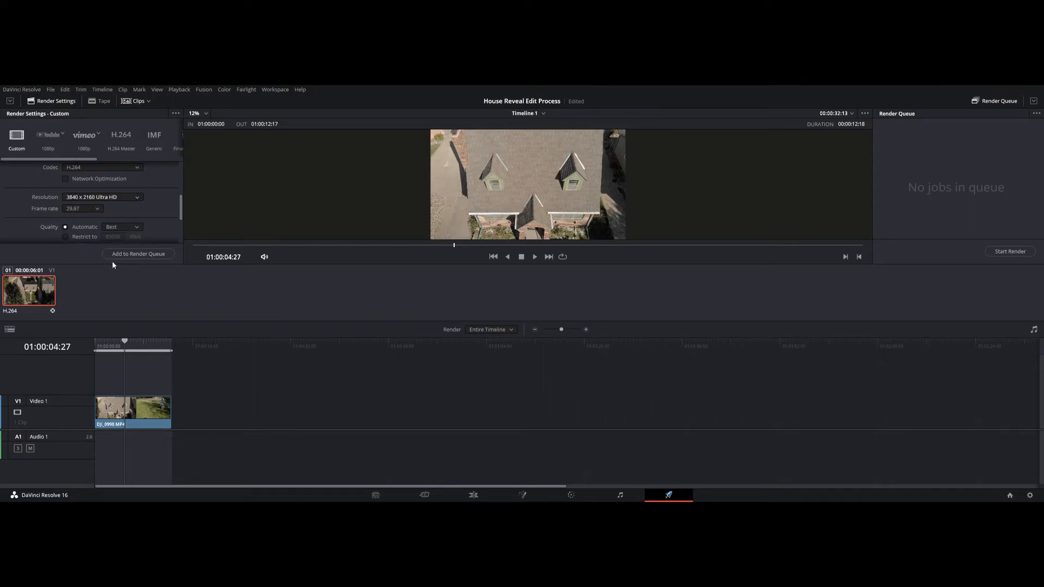
scroll(129, 226, down, 2)
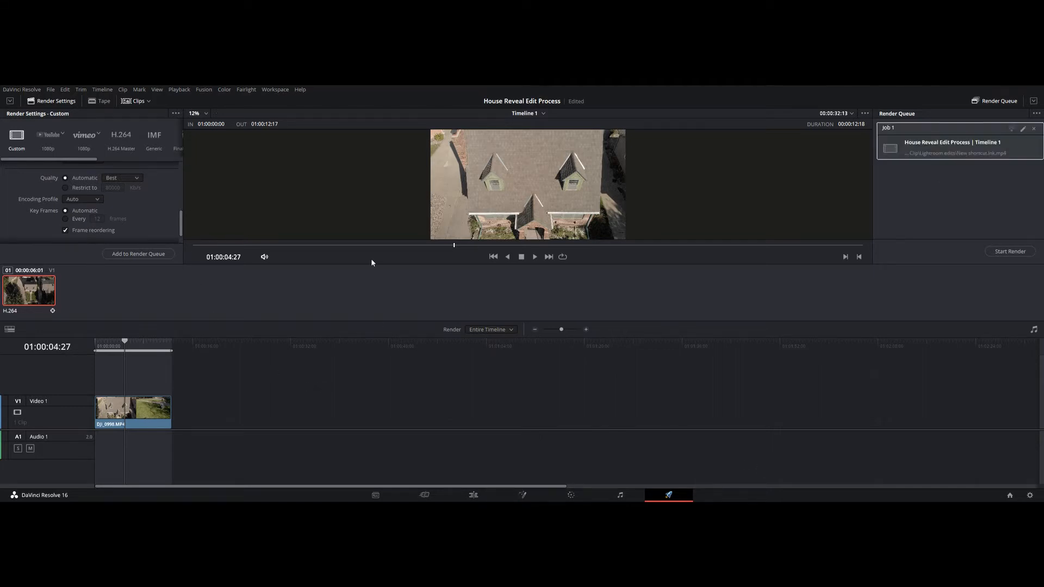
click(1008, 252)
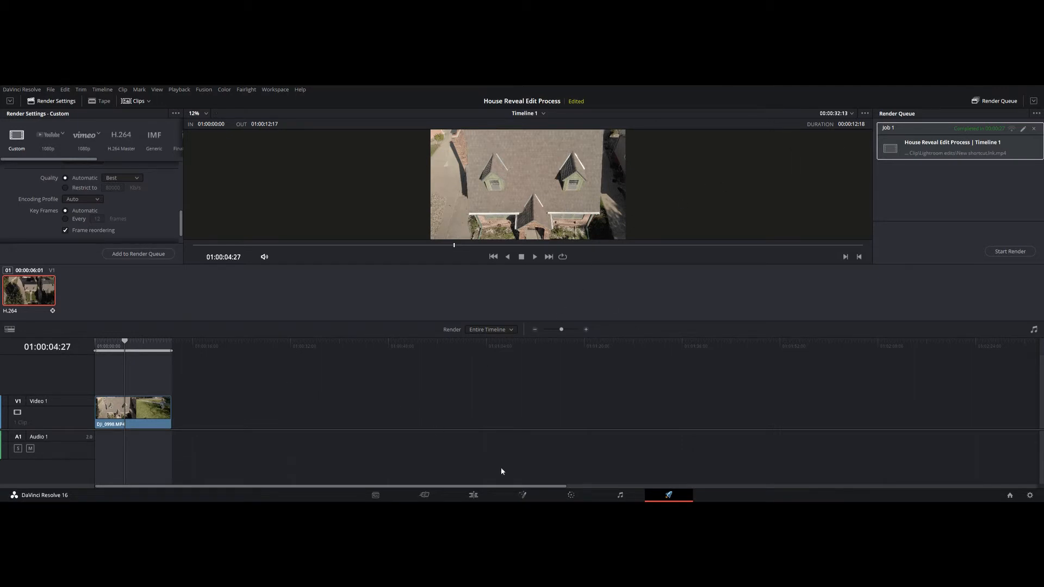
Step: Return to the Edit page and show the retime controls on the house clip in the timeline
click(464, 492)
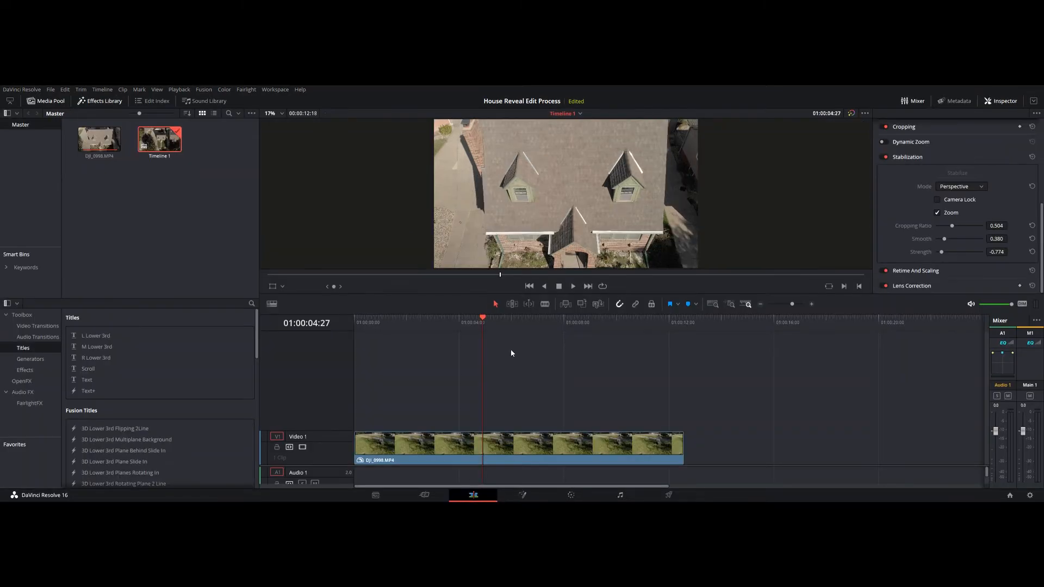
click(525, 444)
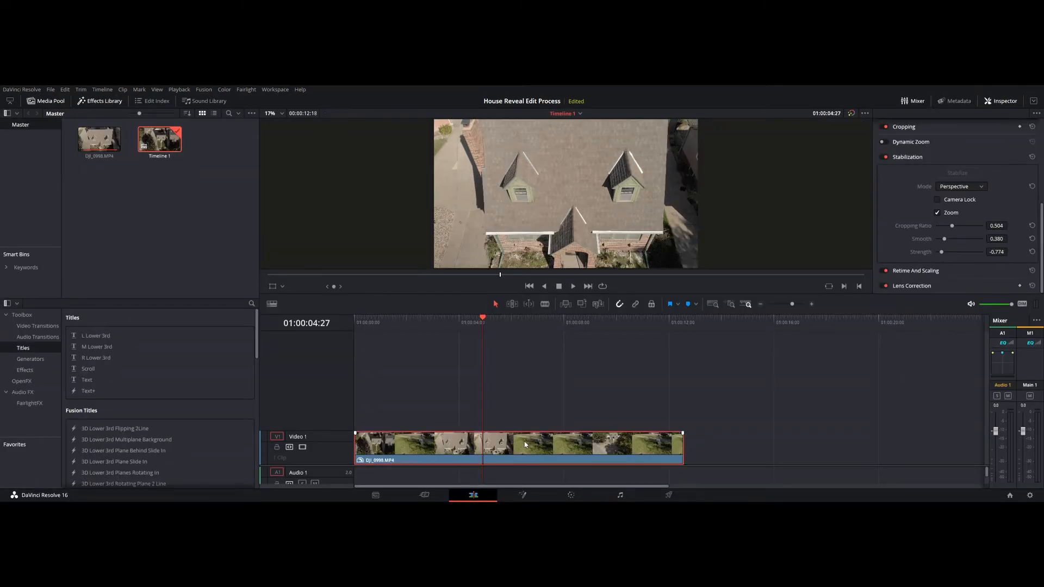
key(ctrl+r)
key(ctrl+minus)
key(ctrl+equal)
key(ctrl+equal)
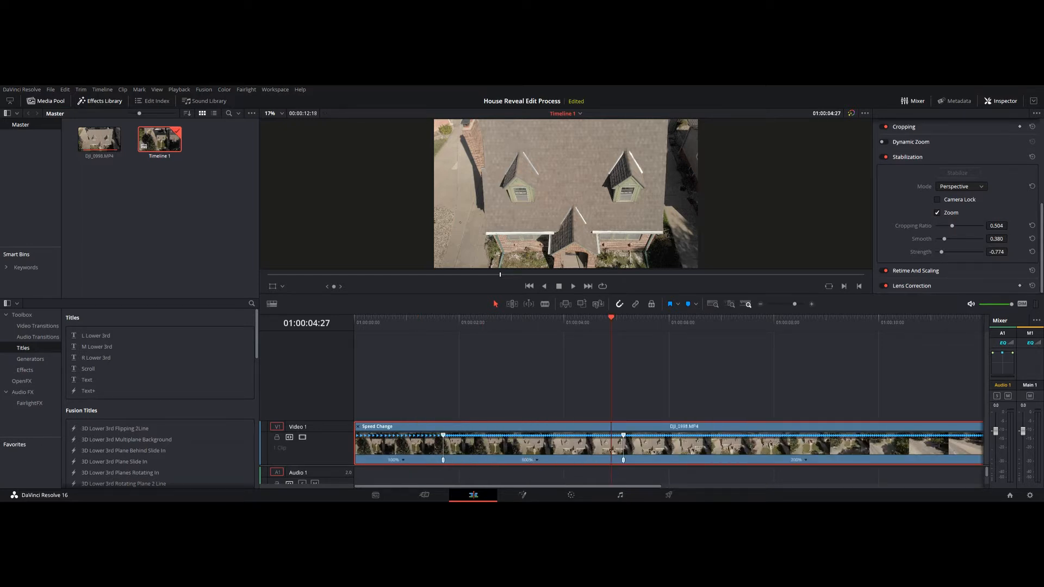
Step: Set the clip's middle speed section to 400% and its last section to 100%
click(596, 472)
drag(596, 487, 684, 476)
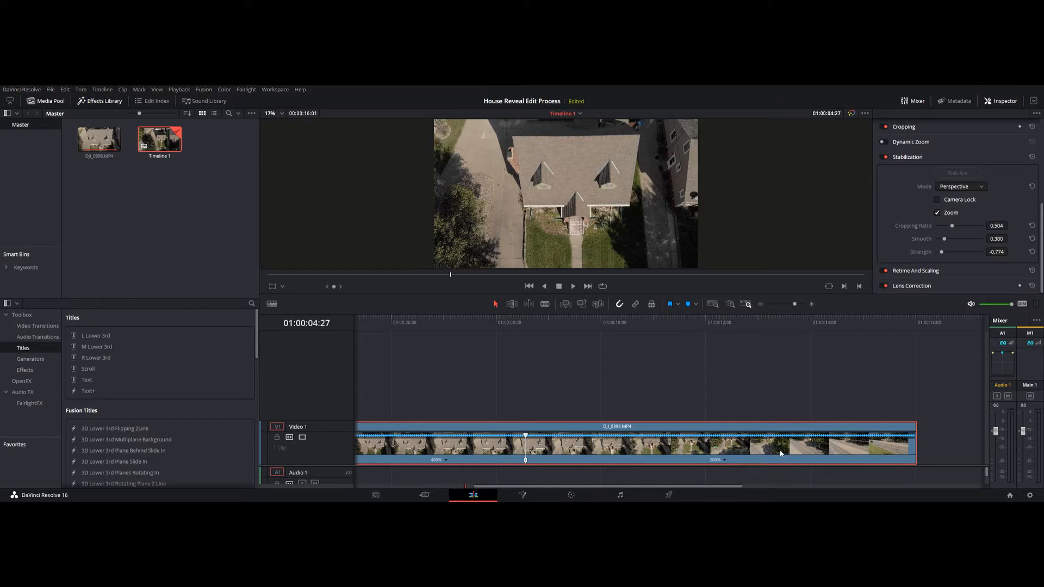
click(815, 470)
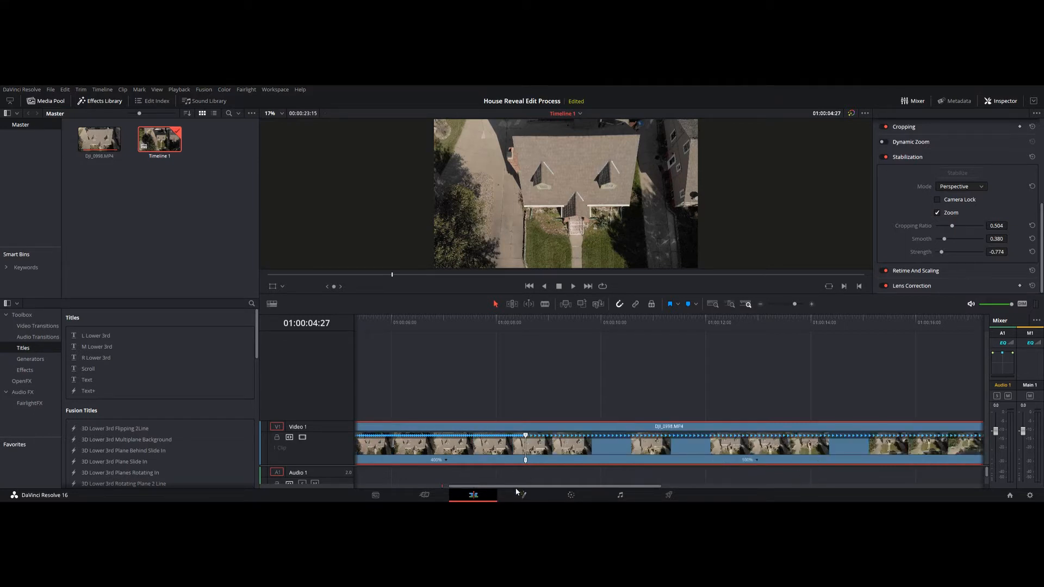
key(ctrl+minus)
key(ctrl+minus)
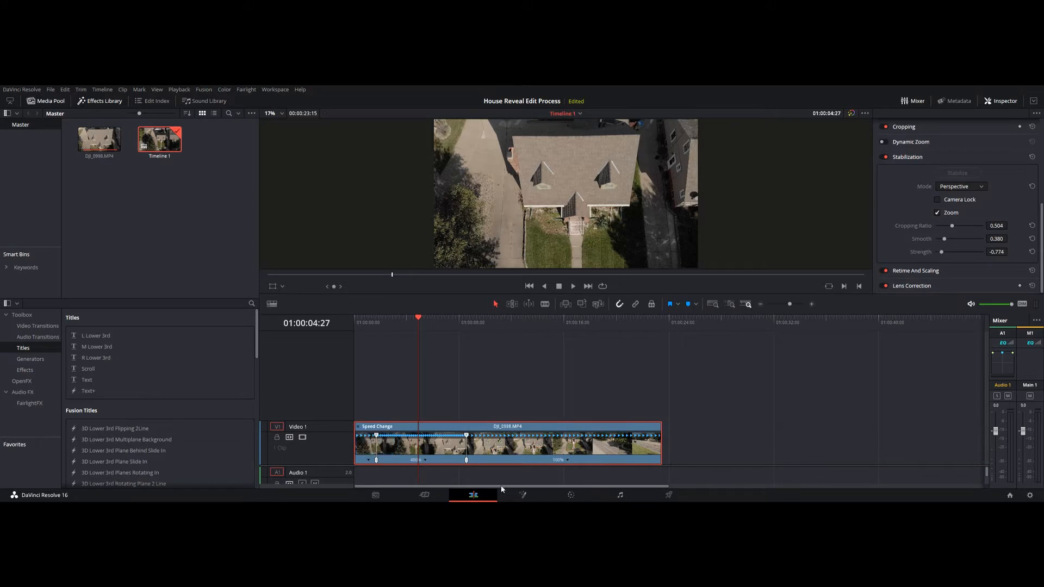
Step: Split the clip at 01:00:01:29, just after the first speed point, and show the retime controls on the second part
click(375, 321)
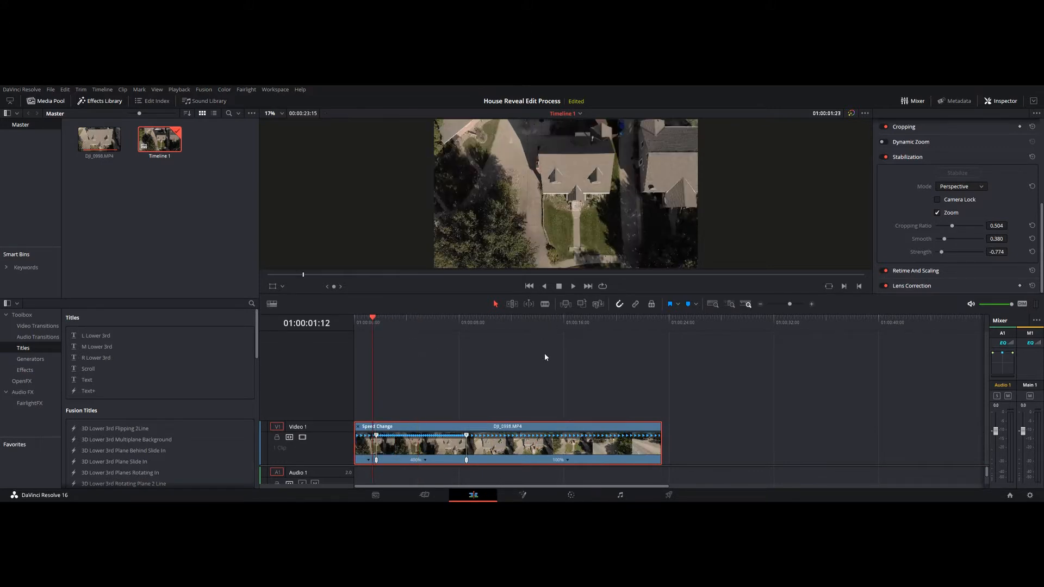
key(space)
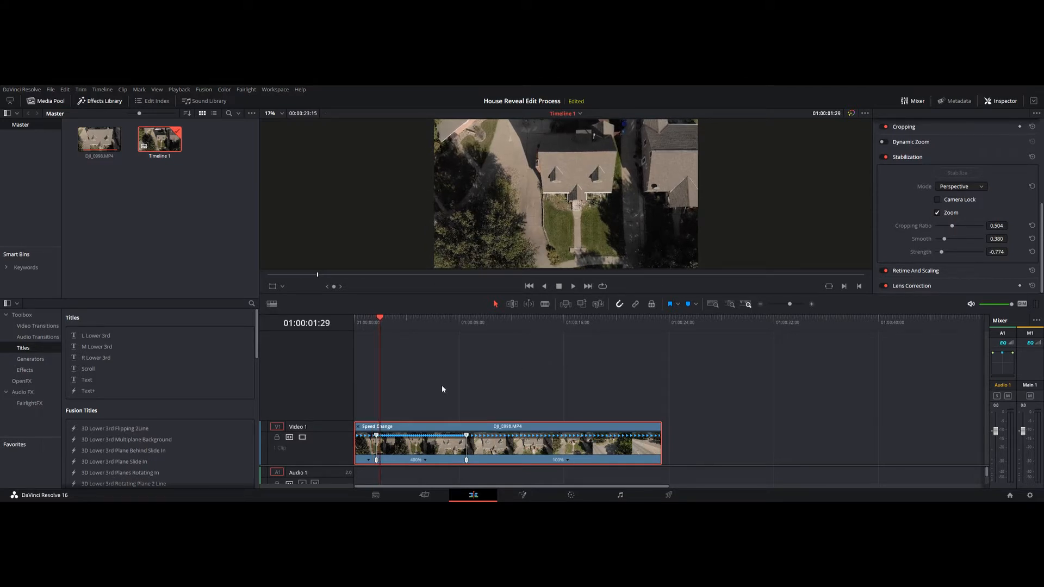
key(ctrl+b)
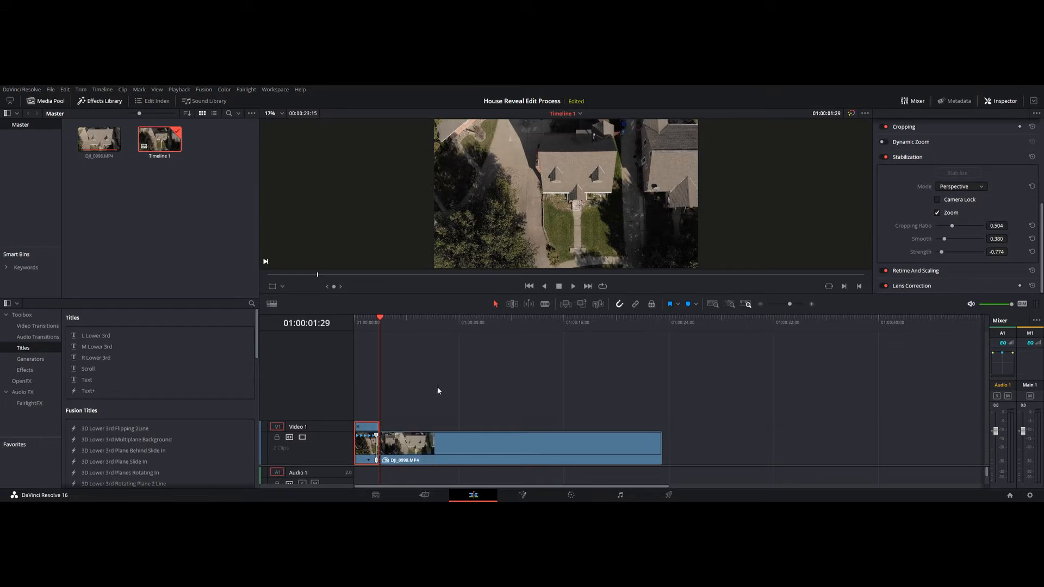
click(423, 444)
key(ctrl+r)
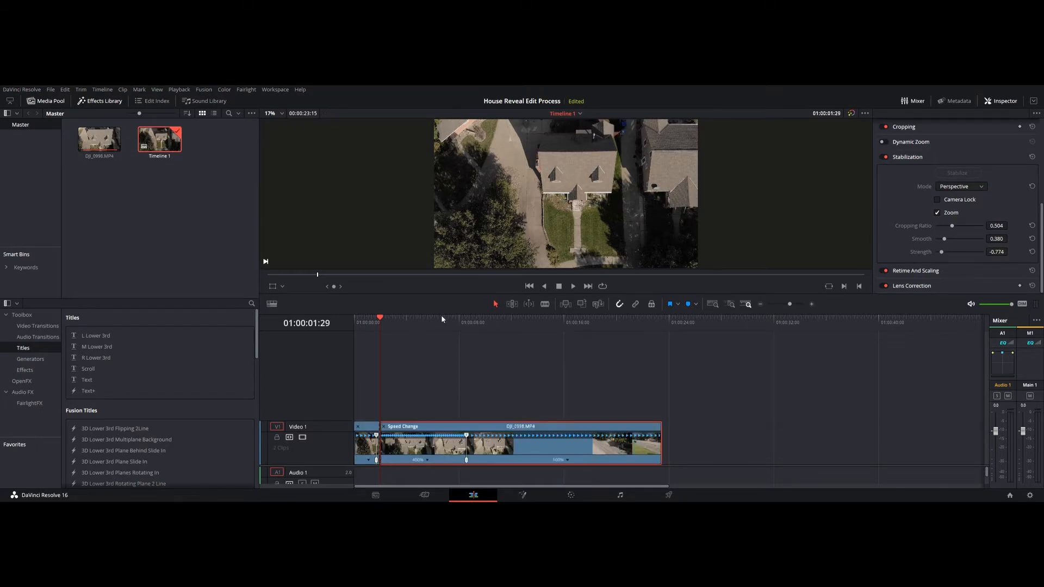
Step: Trim the second part's start to the frame at 01:00:05:08 with the gap closed, and play back the cut
click(435, 321)
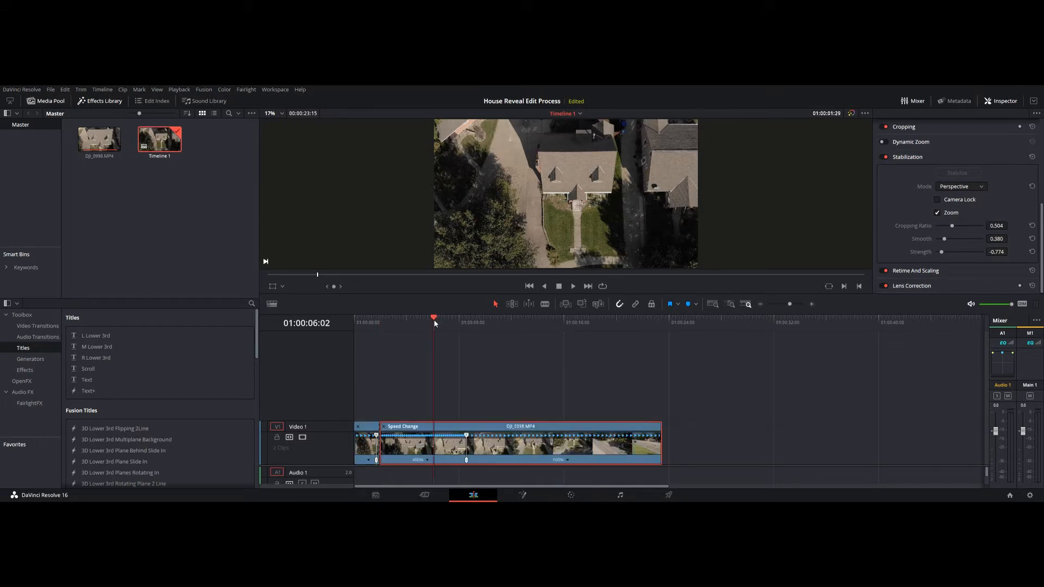
key(Right)
key(Left)
key(Left)
key(Left)
key(Left)
key(Left)
key(Left)
key(Left)
key(Left)
key(Left)
key(Left)
key(Left)
key(Left)
key(Left)
key(Left)
key(Left)
key(Left)
key(Left)
key(Left)
key(Left)
key(Left)
key(Left)
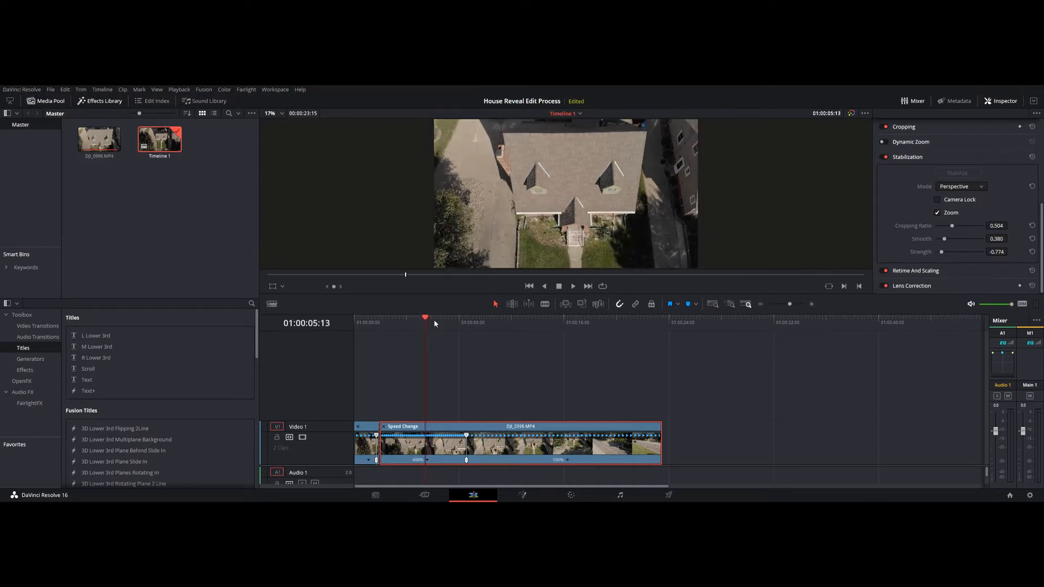
key(Left)
key(Left)
key(Left)
key(Left)
key(Left)
key(Left)
key(Left)
key(Left)
key(Left)
key(Right)
key(Right)
key(Right)
key(Right)
key(Right)
key(Right)
key(Right)
key(Right)
key(Right)
key(Right)
key(Left)
key(Left)
key(Left)
key(Left)
key(Left)
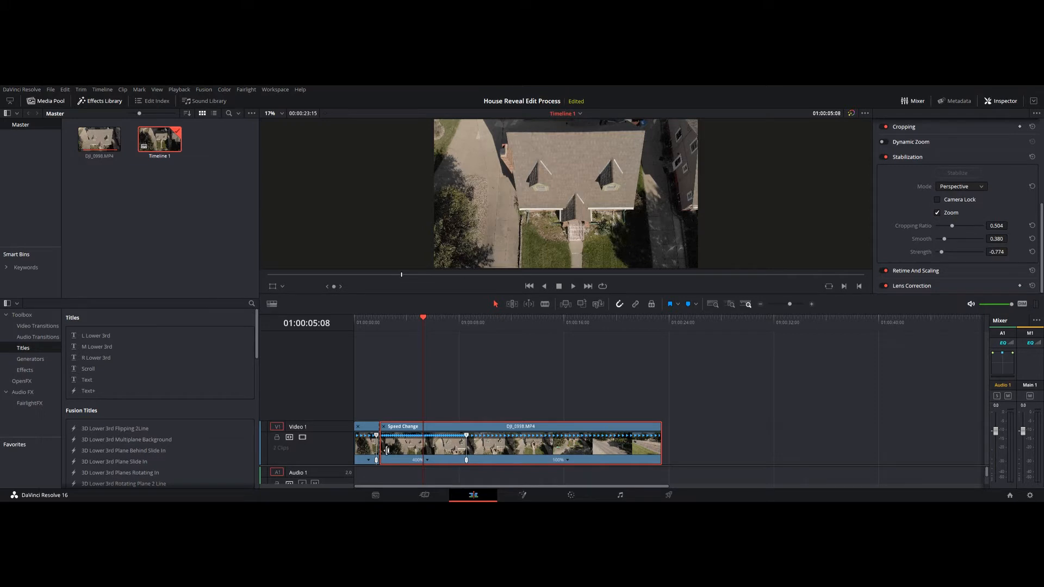
drag(387, 451, 457, 450)
click(369, 322)
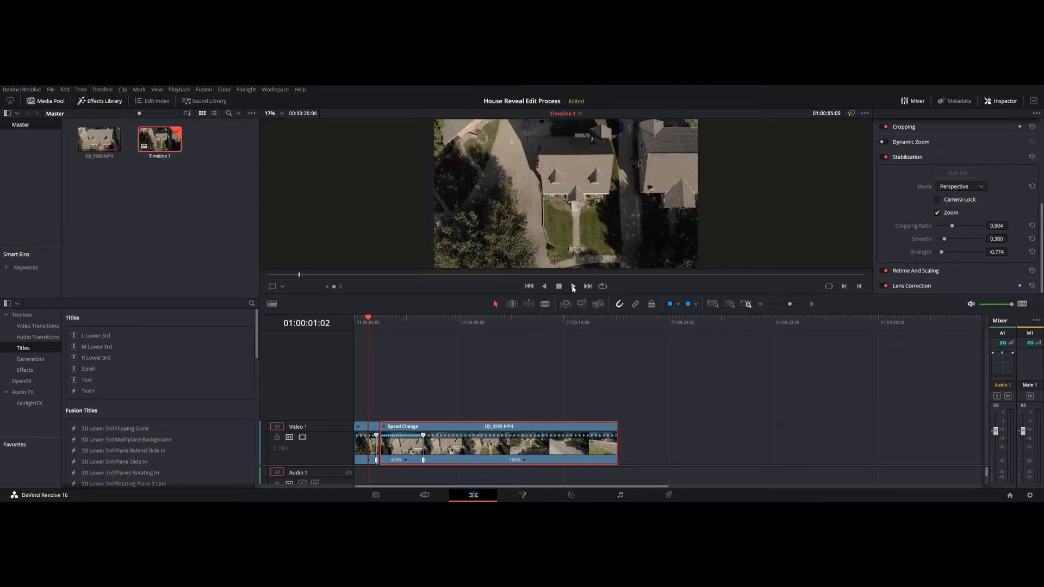
click(369, 323)
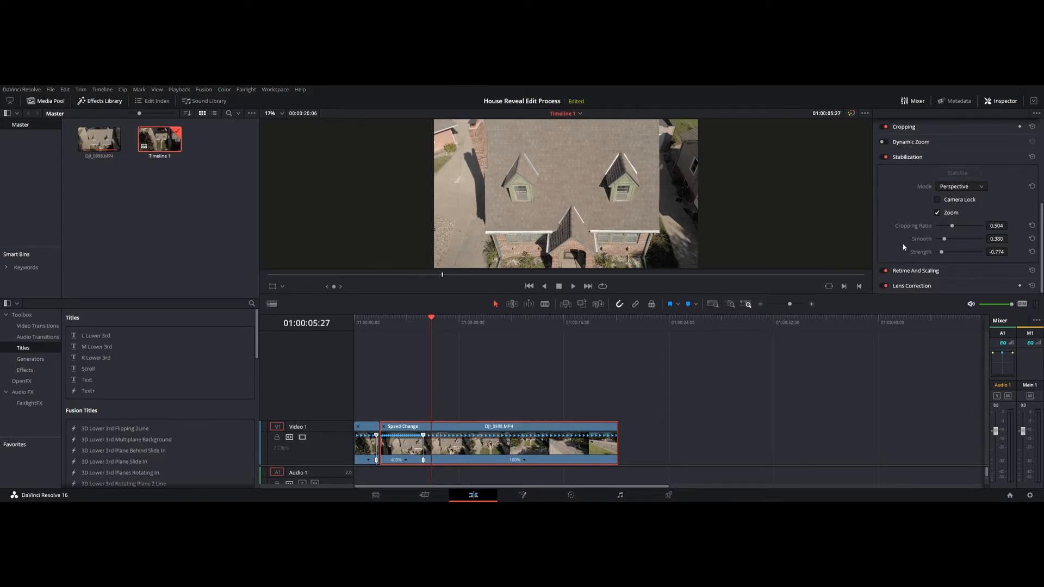
Step: Try stabilization with smooth 0.622 and strength -0.113 on the second part, and play it back from 01:00:03:05
drag(951, 240, 957, 253)
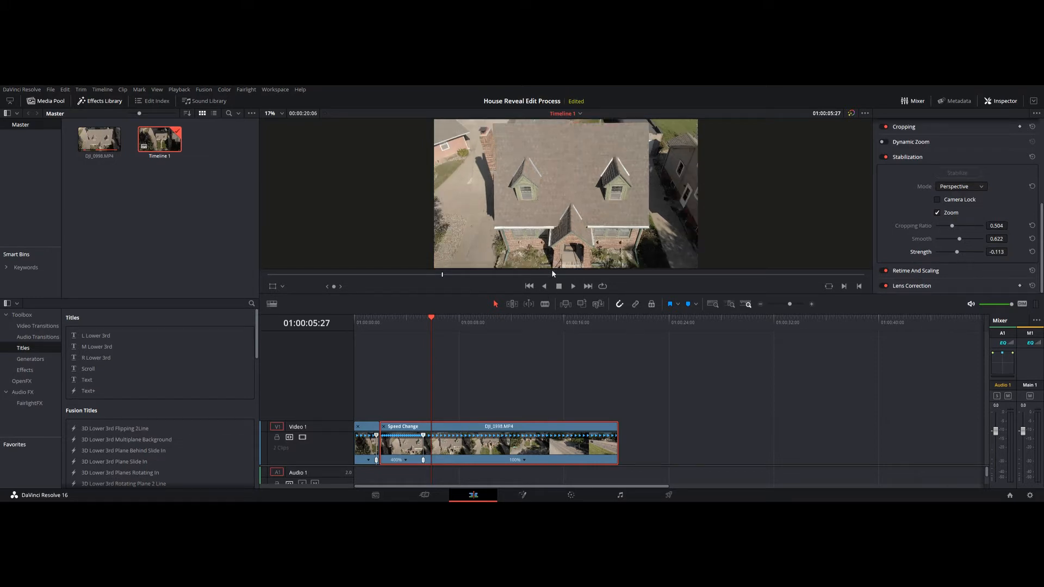
click(396, 321)
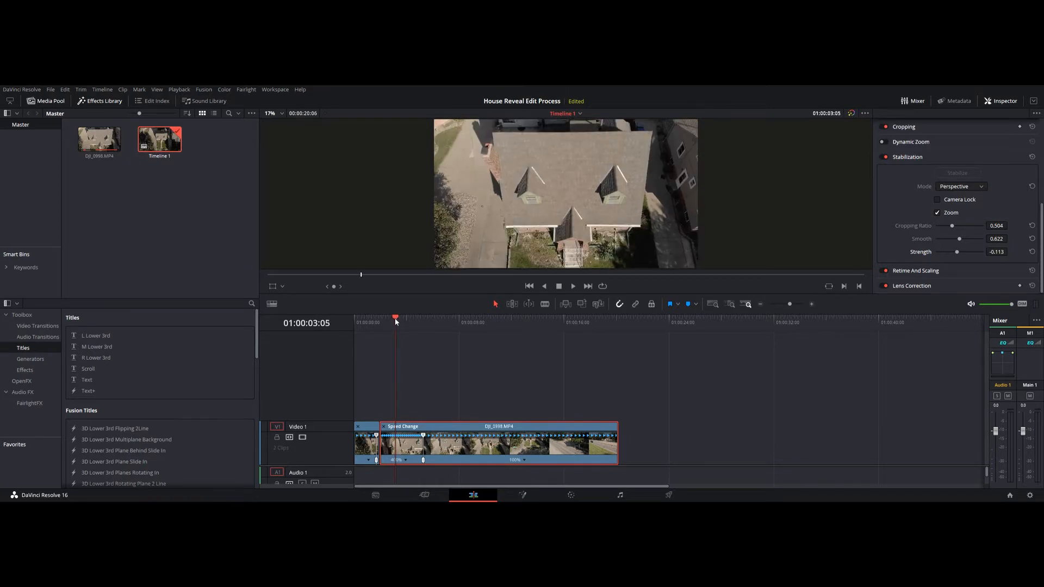
key(space)
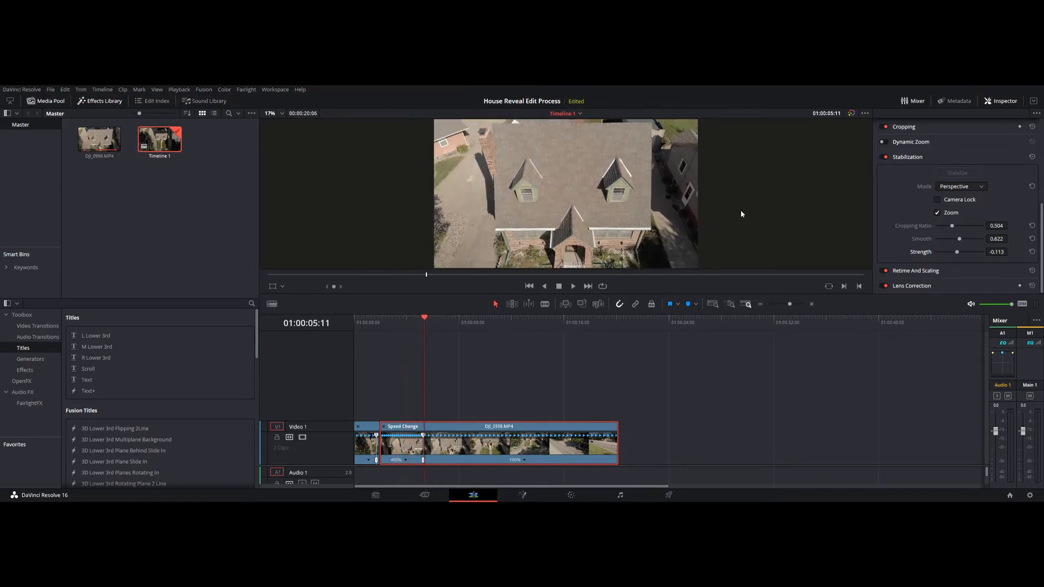
Step: Stabilize the second part with cropping ratio 0.680, smooth 0.824 and strength 0.148, and play it back from 01:00:02:18
mouse_move(959, 239)
mouse_down()
mouse_move(971, 240)
mouse_move(963, 227)
mouse_move(963, 252)
mouse_up()
click(956, 173)
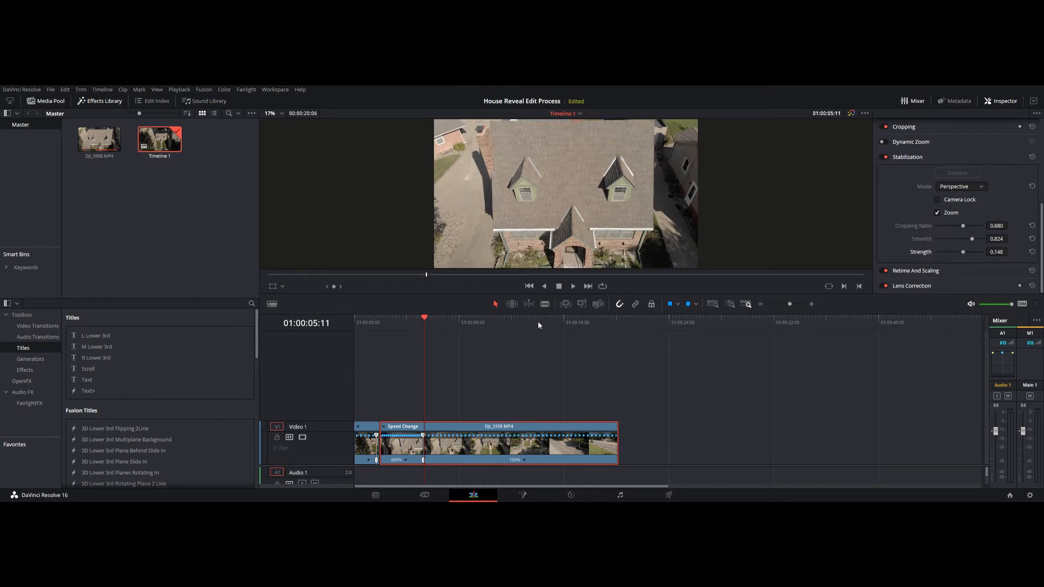
click(389, 321)
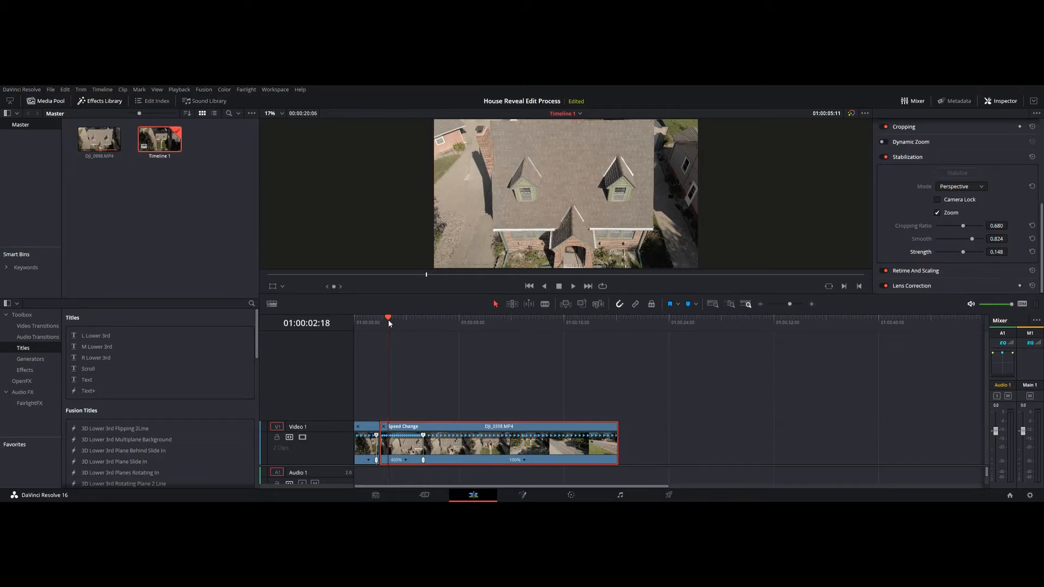
key(space)
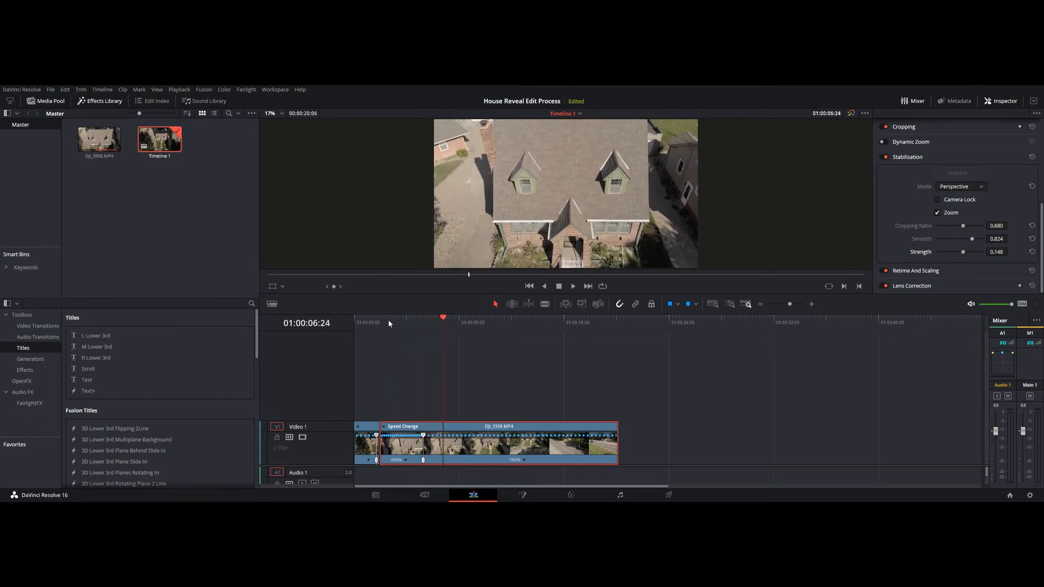
key(j)
key(l)
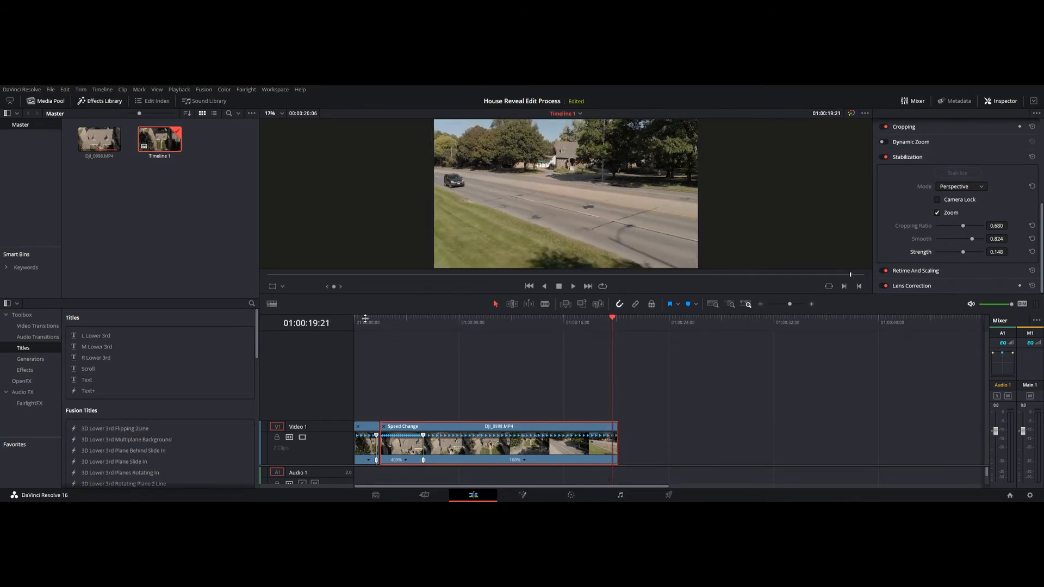
Step: Play the timeline from the beginning to check the transition across the cut
key(Home)
click(574, 286)
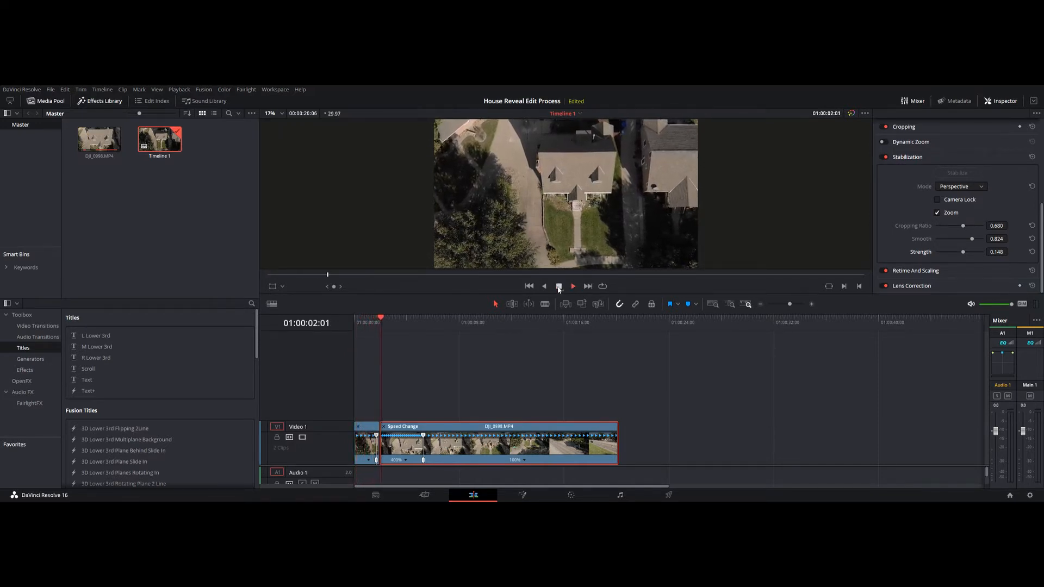
click(558, 287)
click(384, 322)
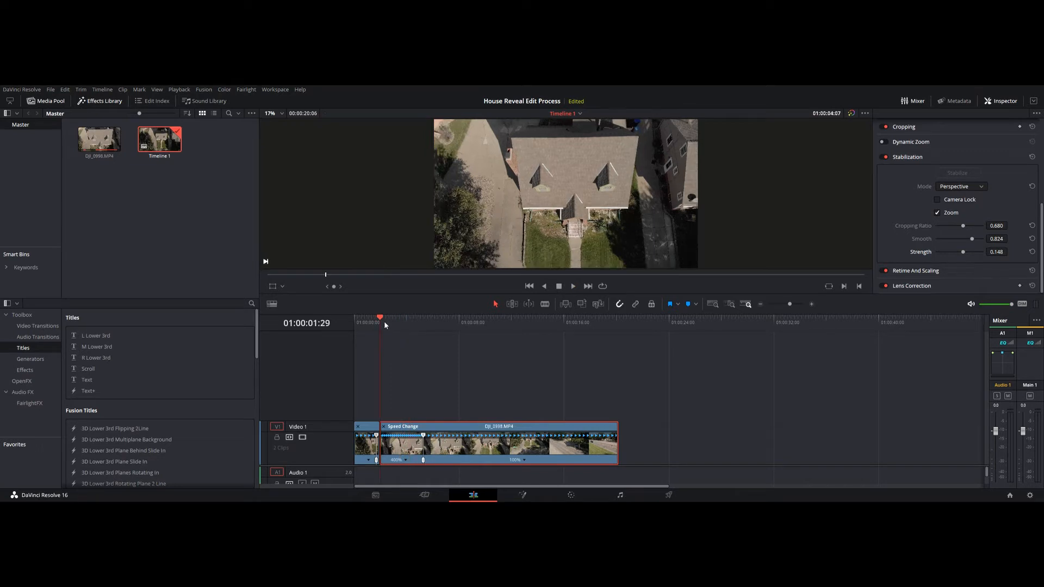
Step: Examine the fast footage after the cut frame by frame, back from 01:00:04:09 to 01:00:02:08 and forward to 01:00:03:14
key(Right)
key(Right)
key(Right)
key(Left)
key(Left)
key(Left)
key(Left)
key(Left)
key(Left)
key(Left)
key(Left)
key(Left)
key(Left)
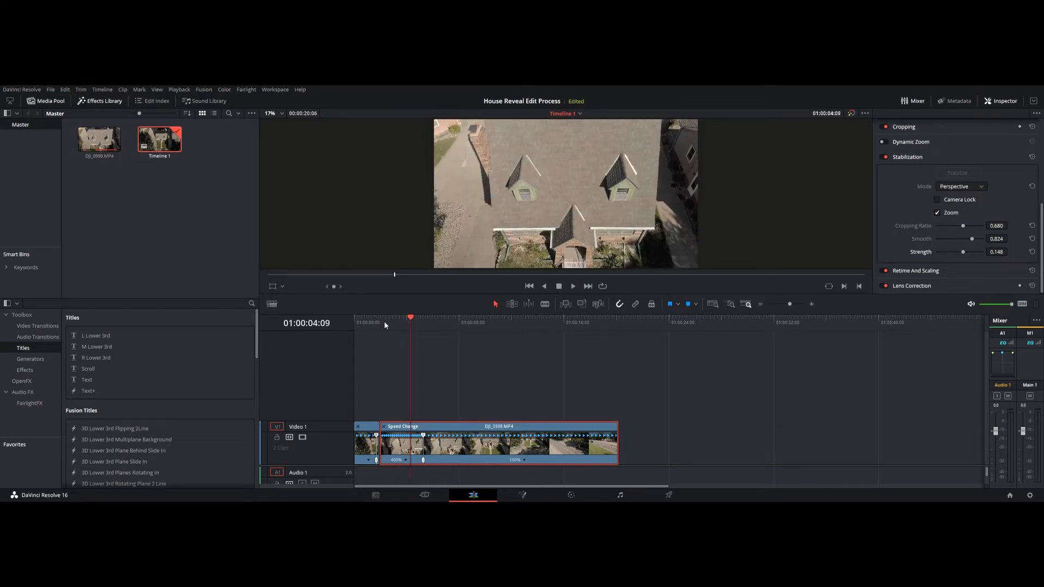
key(Left)
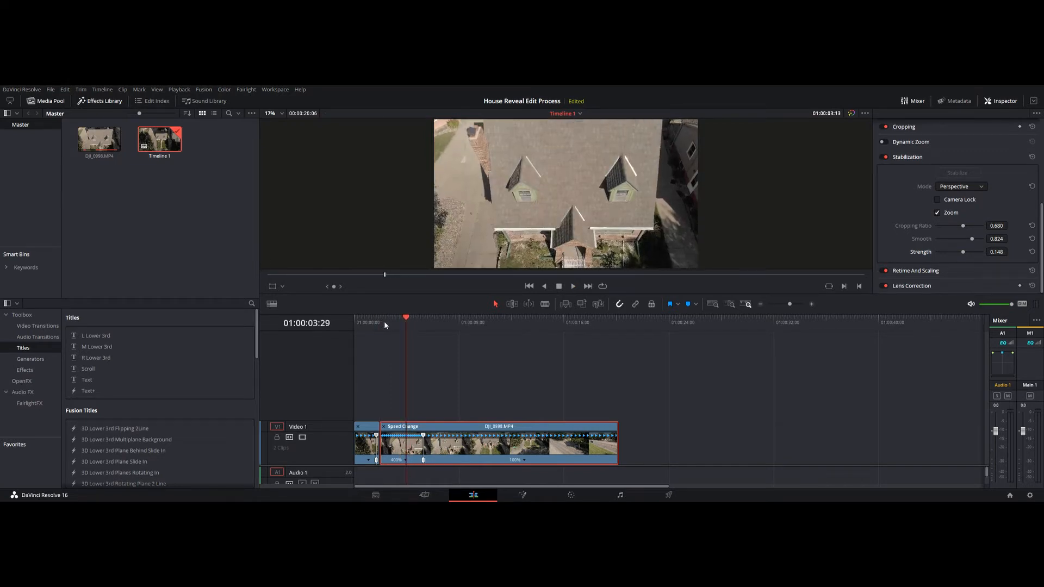
key(Left)
key(Left)
key(Left)
key(Left)
key(Left)
key(Left)
key(Left)
key(Left)
key(Left)
key(Left)
key(Left)
key(Left)
key(Left)
key(Left)
key(Left)
key(Left)
key(Left)
key(Left)
key(Left)
key(Left)
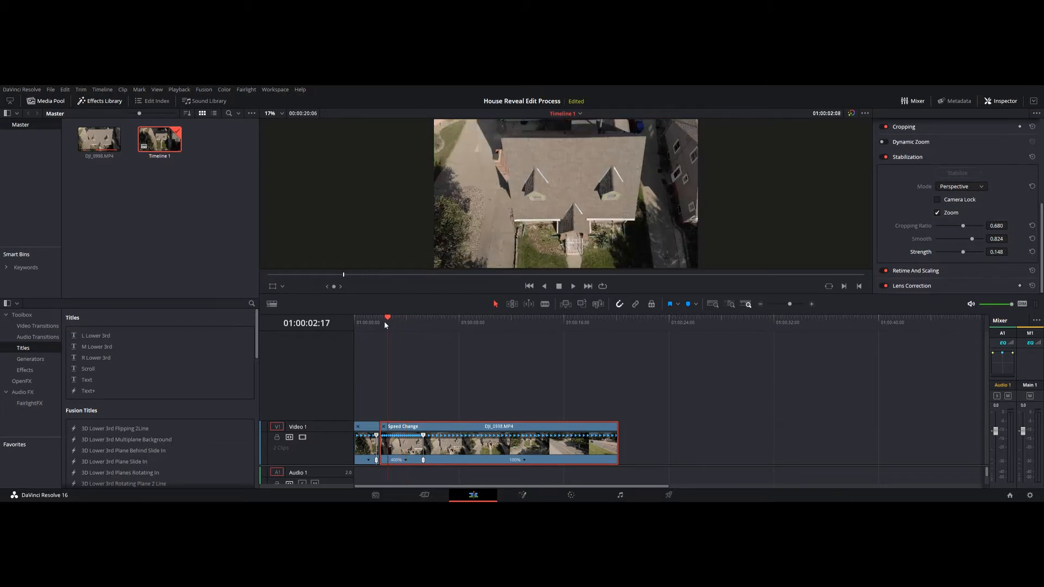
key(Right)
key(Right)
key(Right)
key(Right)
key(Right)
key(Right)
key(Right)
key(Right)
key(Right)
key(Right)
key(Right)
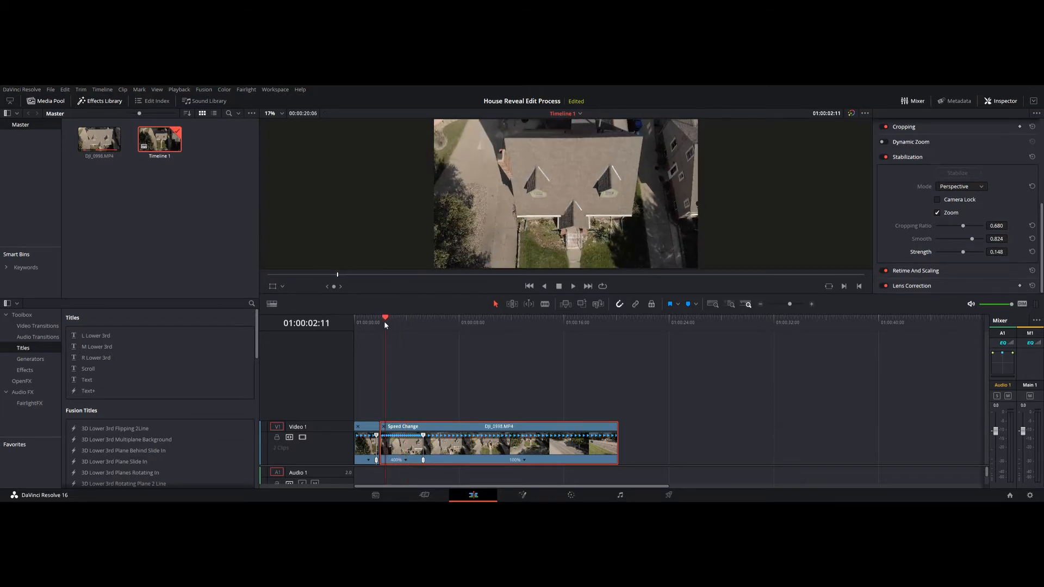
key(Right)
key(Right)
key(Right)
key(Right)
key(Right)
key(Right)
key(Right)
key(Right)
key(Right)
key(Right)
key(Right)
key(Right)
key(Right)
key(Right)
key(Right)
key(Right)
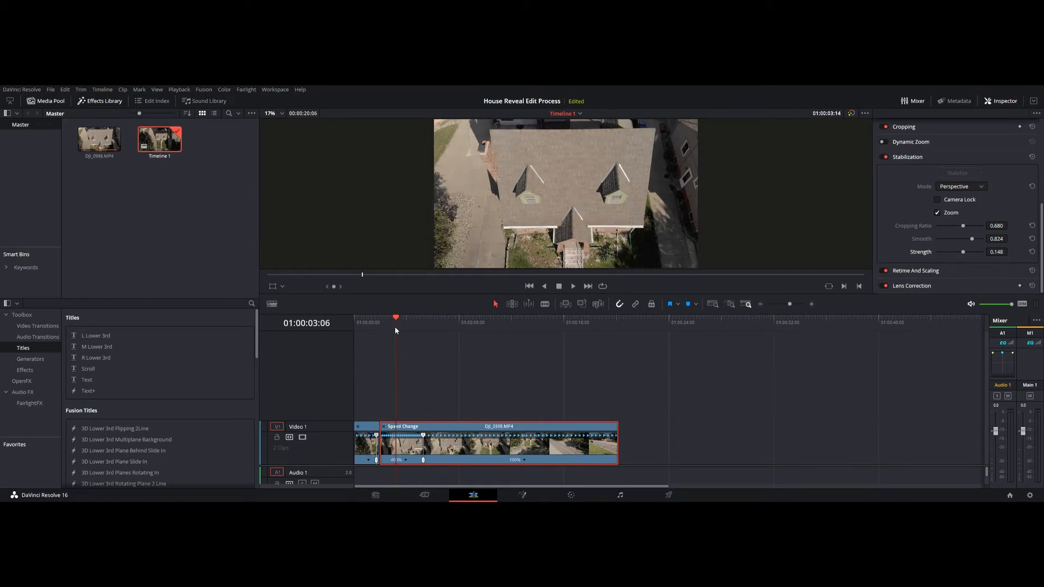
Step: Show the second part's retime speed curve, widen the speed keyframe's handles for a gentler ramp, and play it back from the cut
key(ctrl+shift+c)
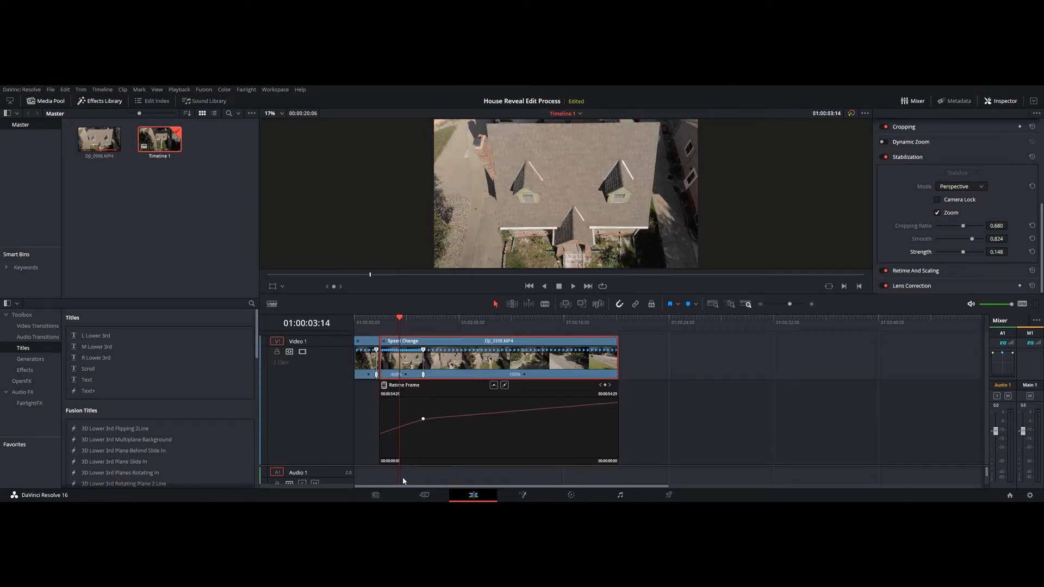
click(386, 501)
click(386, 501)
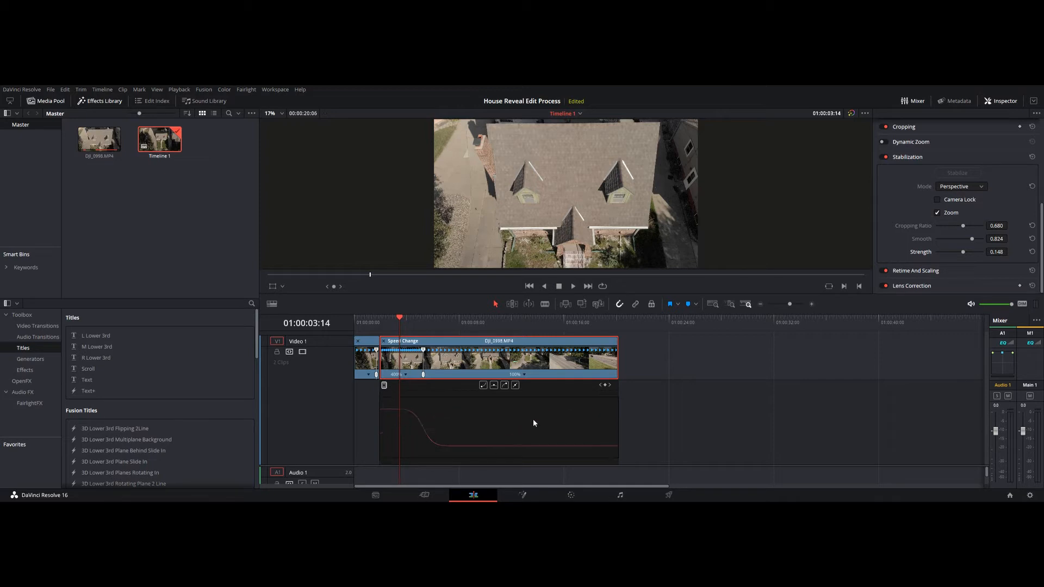
click(422, 426)
click(423, 428)
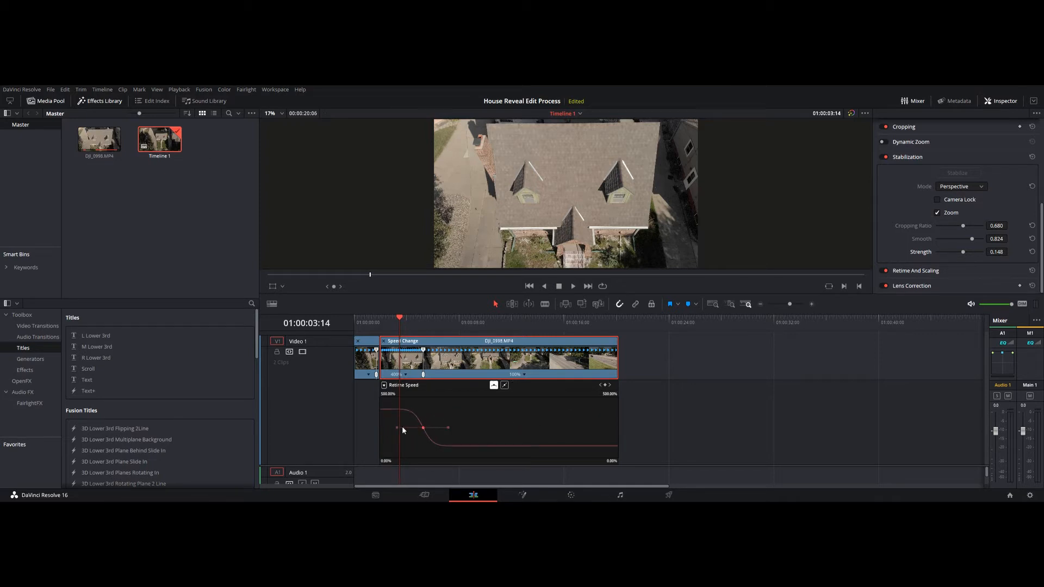
drag(403, 430, 364, 429)
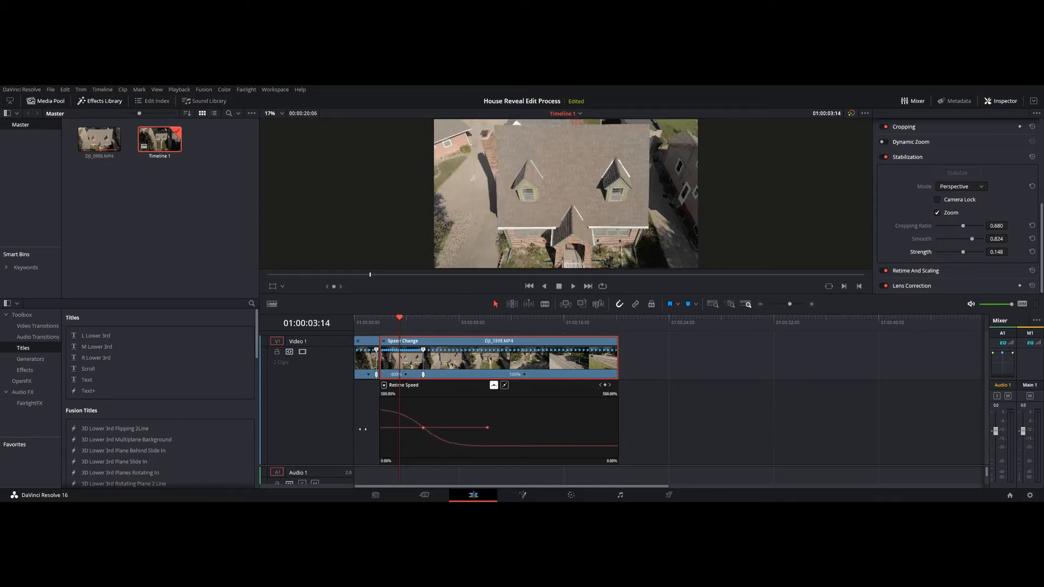
click(379, 320)
click(574, 287)
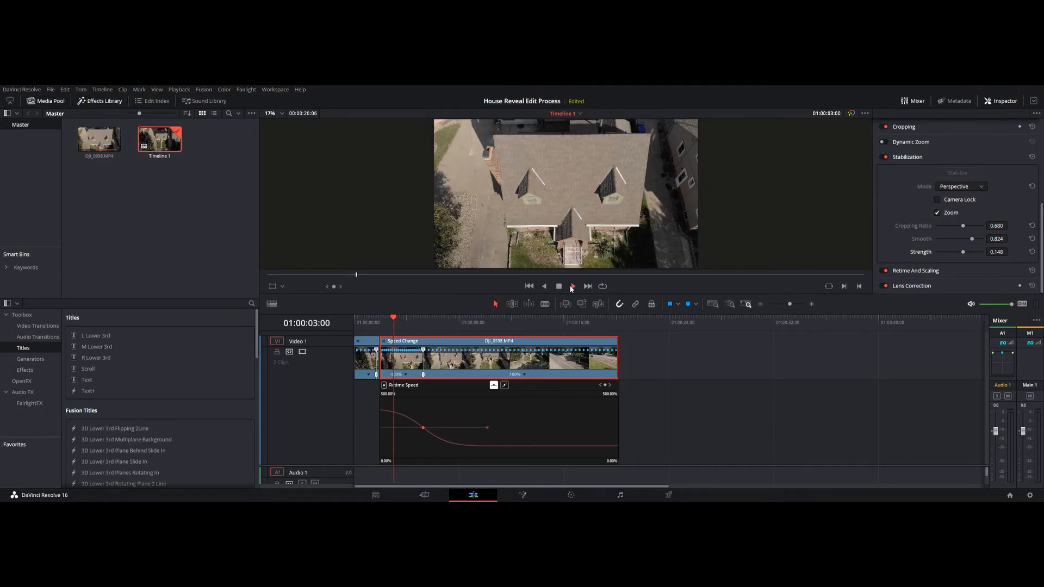
click(560, 287)
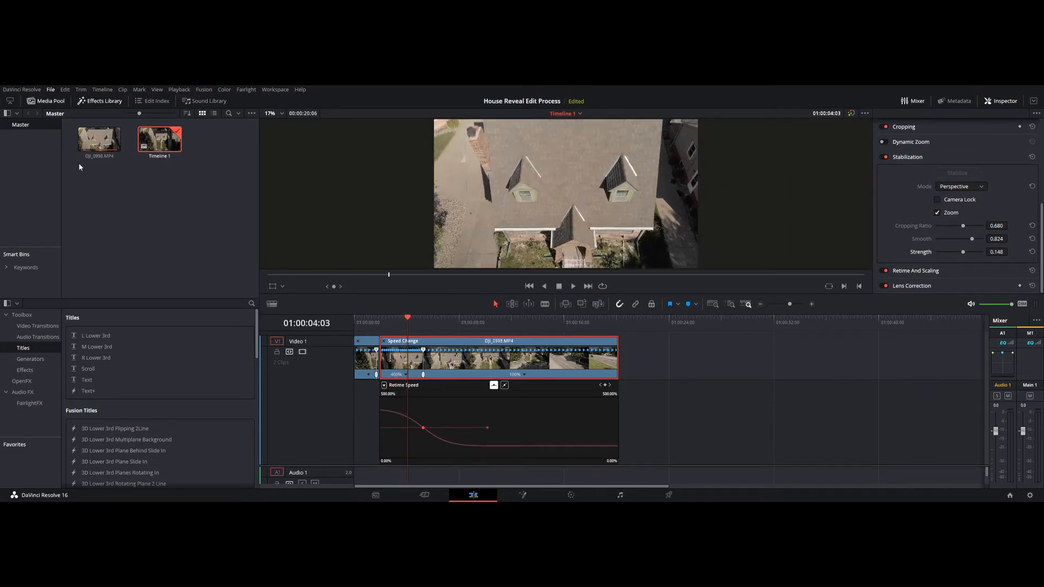
Step: Visit the Deliver page, return to the edit timeline, and park the playhead at 01:00:01:11 on the first part
click(669, 496)
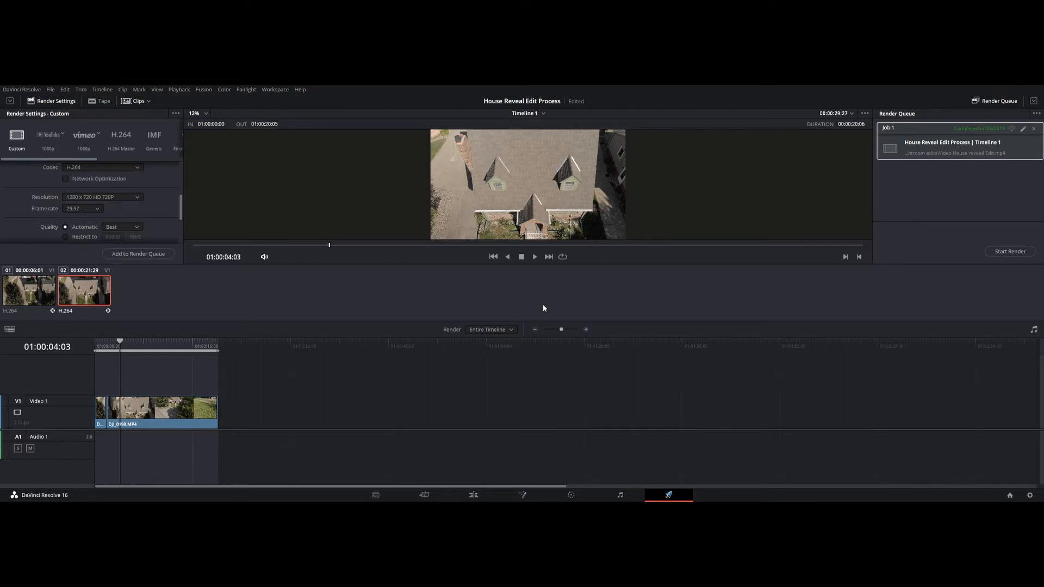
click(473, 495)
click(372, 322)
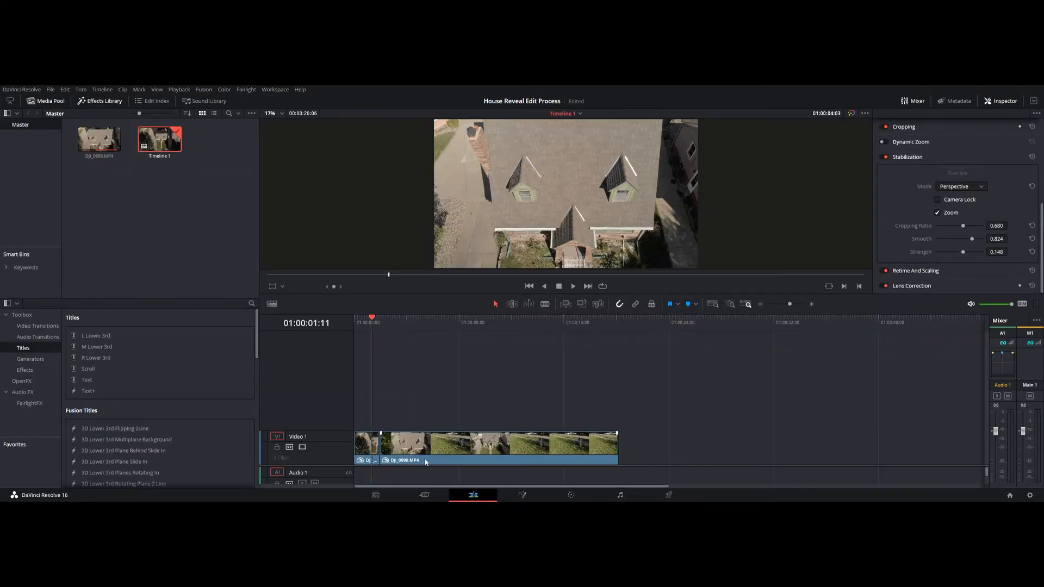
drag(507, 466, 511, 424)
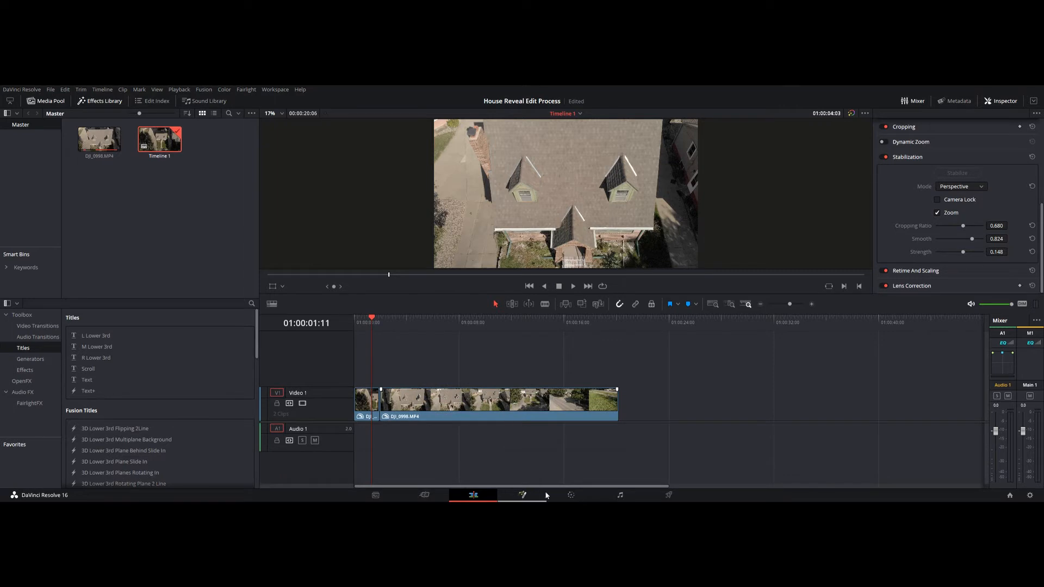
Step: Grade the first clip with highlights at -63.00 and shadows at 19.00, comparing it with the ungraded picture
click(570, 494)
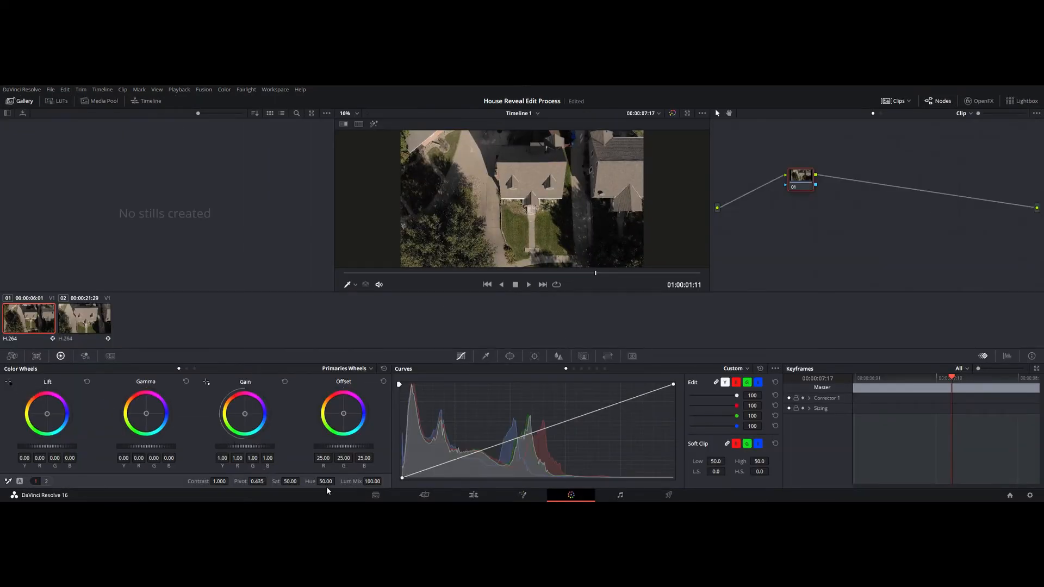
click(46, 482)
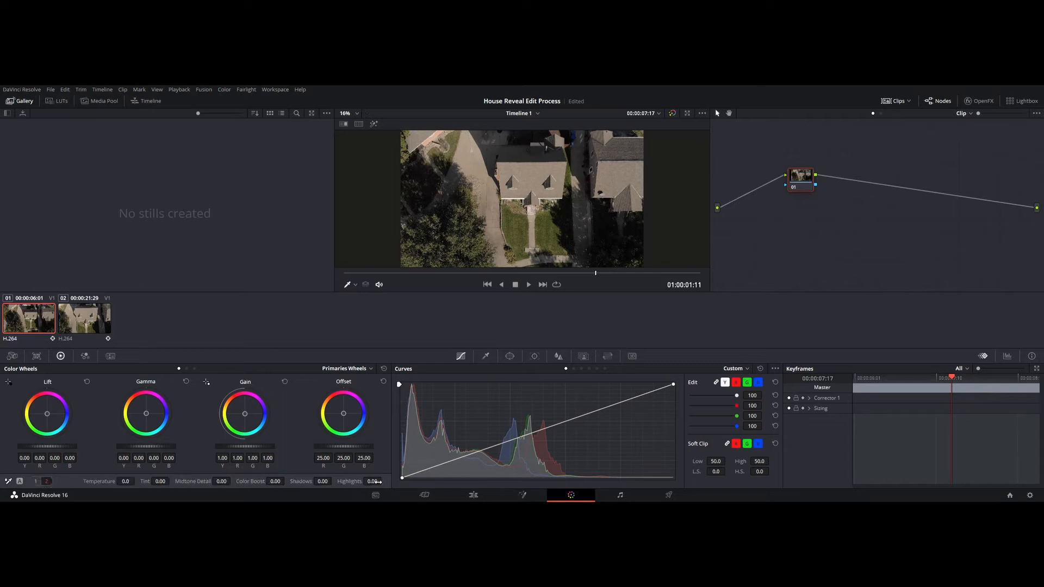
drag(372, 482, 347, 481)
drag(372, 481, 384, 481)
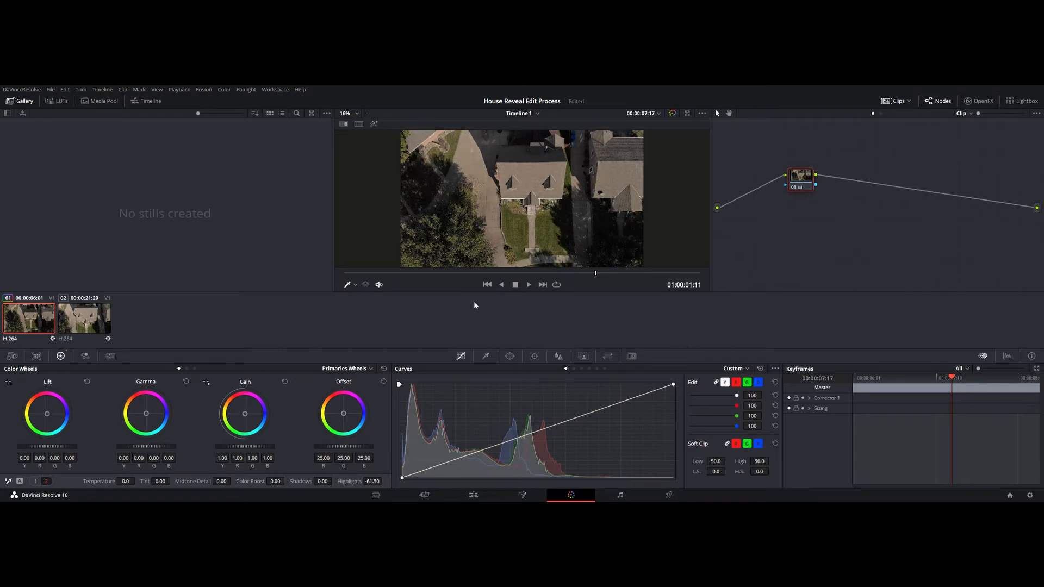
click(672, 113)
click(672, 114)
drag(334, 481, 334, 482)
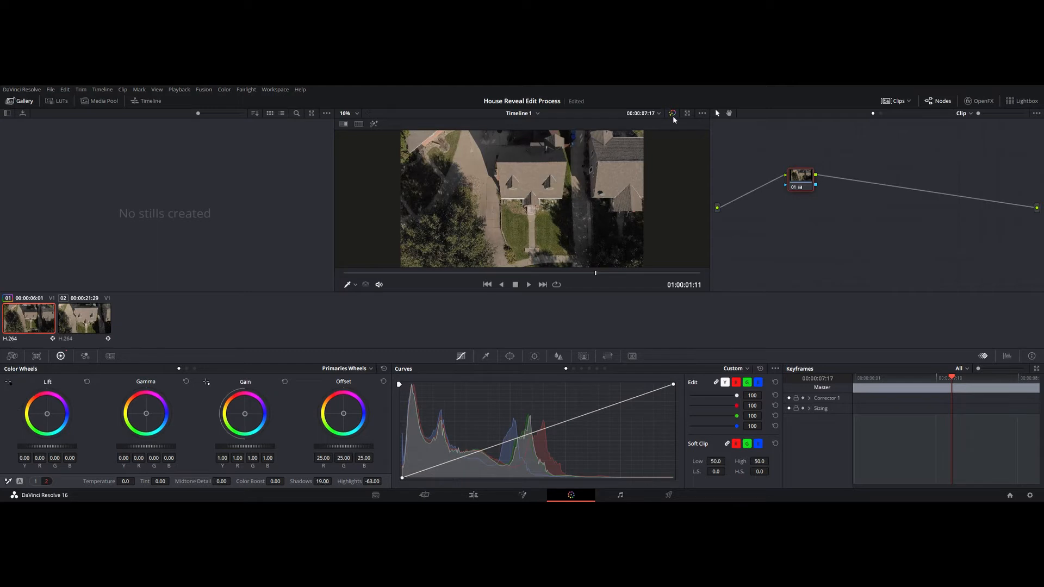
Step: Set the first clip's shadows to 29.00 and midtone detail to -10.00, and check the look across the clip up to 01:00:01:26
drag(333, 481, 335, 481)
drag(326, 481, 328, 481)
drag(221, 481, 219, 481)
drag(233, 481, 231, 482)
click(491, 273)
click(412, 276)
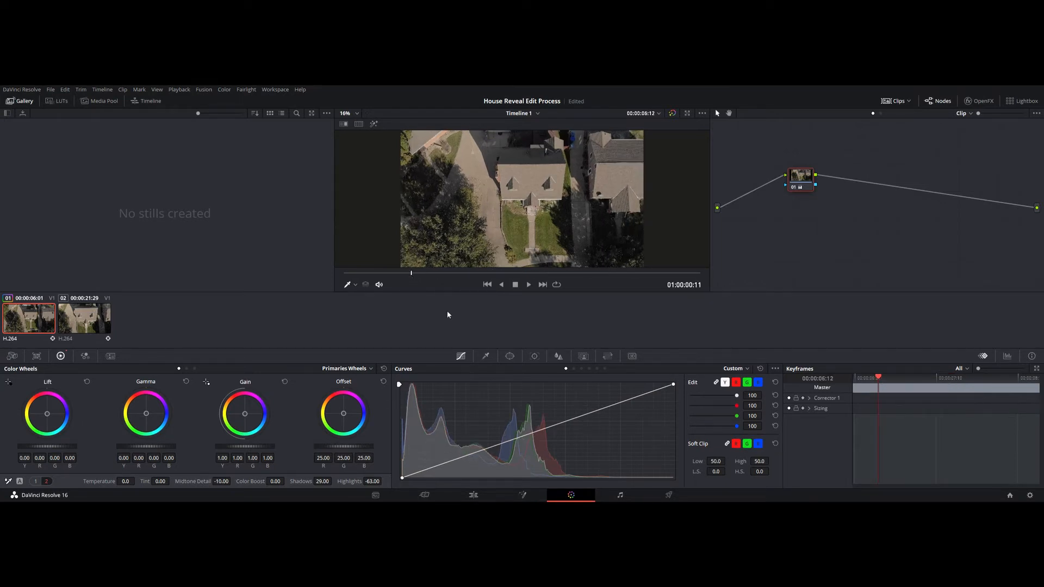
drag(578, 273, 688, 281)
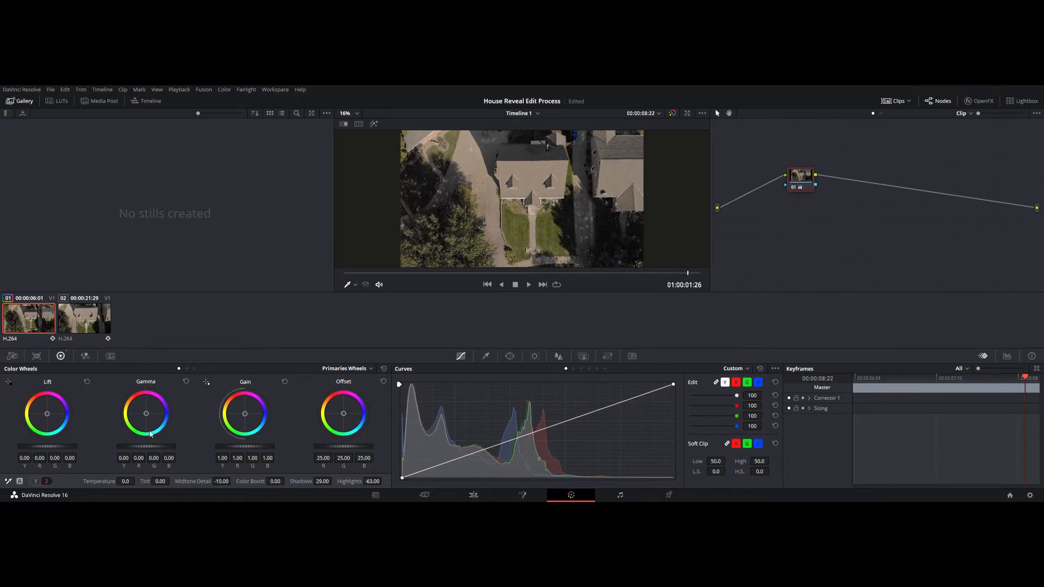
Step: Raise the first clip's saturation to 58.00, comparing it with the ungraded picture along the way
click(35, 482)
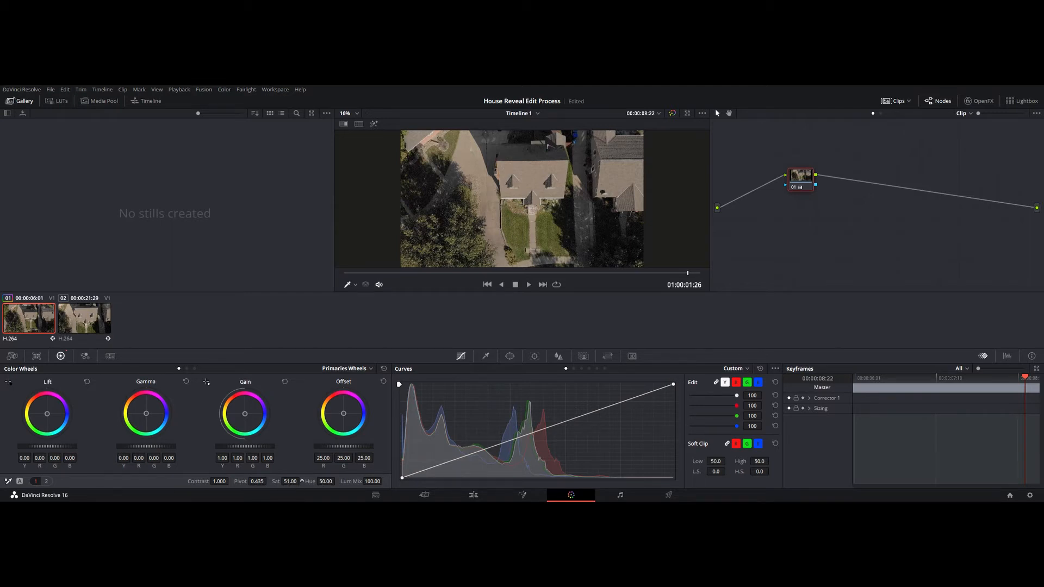
click(672, 115)
click(672, 115)
drag(300, 483, 301, 481)
click(673, 114)
click(672, 115)
drag(296, 486, 302, 482)
click(673, 113)
click(673, 113)
Step: Fine-tune the first clip's primaries to gain 1.18, 1.19, 1.18, 1.15 and gamma -0.01, and compare with the ungraded picture
mouse_move(244, 446)
mouse_down()
mouse_move(233, 446)
mouse_move(271, 447)
mouse_move(245, 447)
mouse_move(254, 446)
mouse_up()
drag(159, 448, 158, 448)
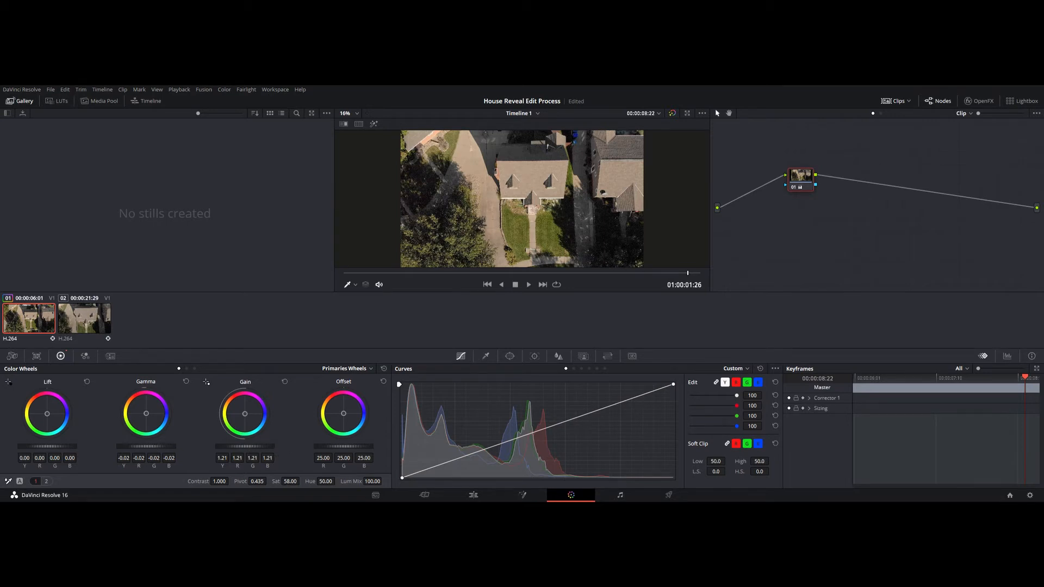
drag(244, 449, 256, 449)
drag(47, 447, 43, 446)
click(672, 113)
click(673, 114)
drag(72, 448, 75, 451)
click(673, 113)
click(673, 114)
click(673, 114)
click(673, 113)
Step: Grab a still of the first clip's grade and apply that grade to the second clip
click(473, 495)
click(571, 495)
key(ctrl+alt+g)
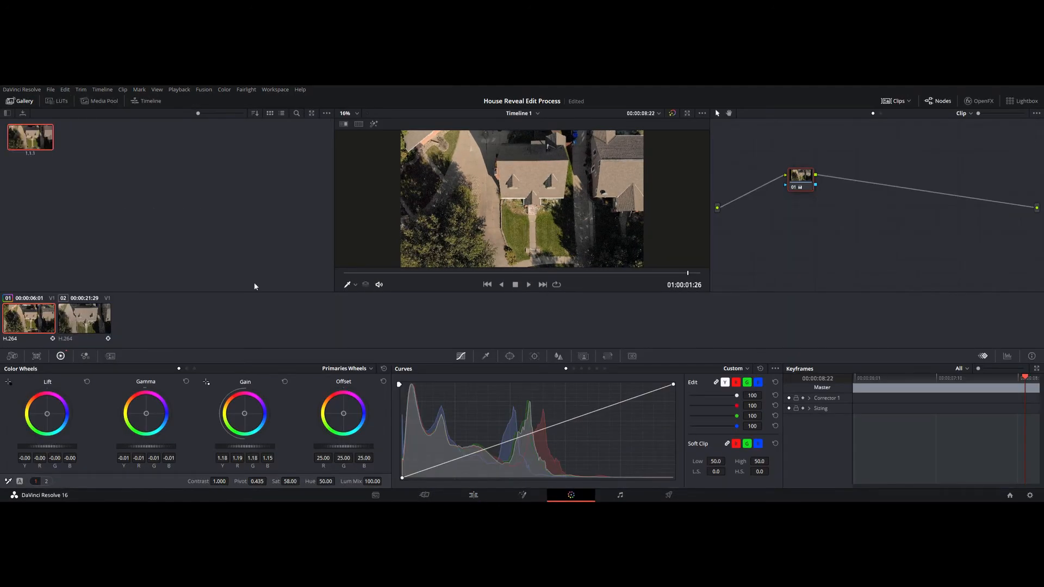
key(Down)
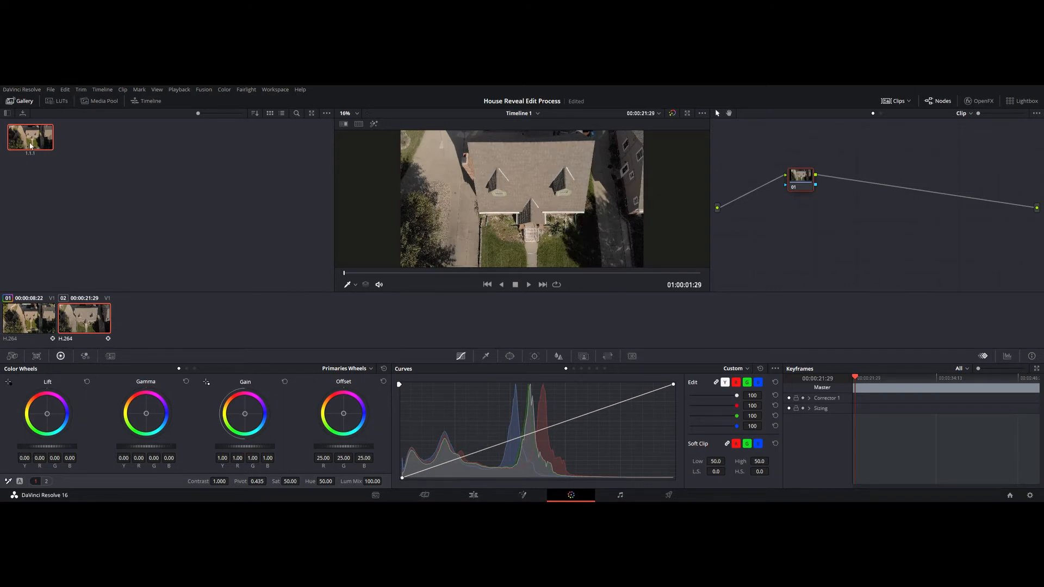
key(shift+equal)
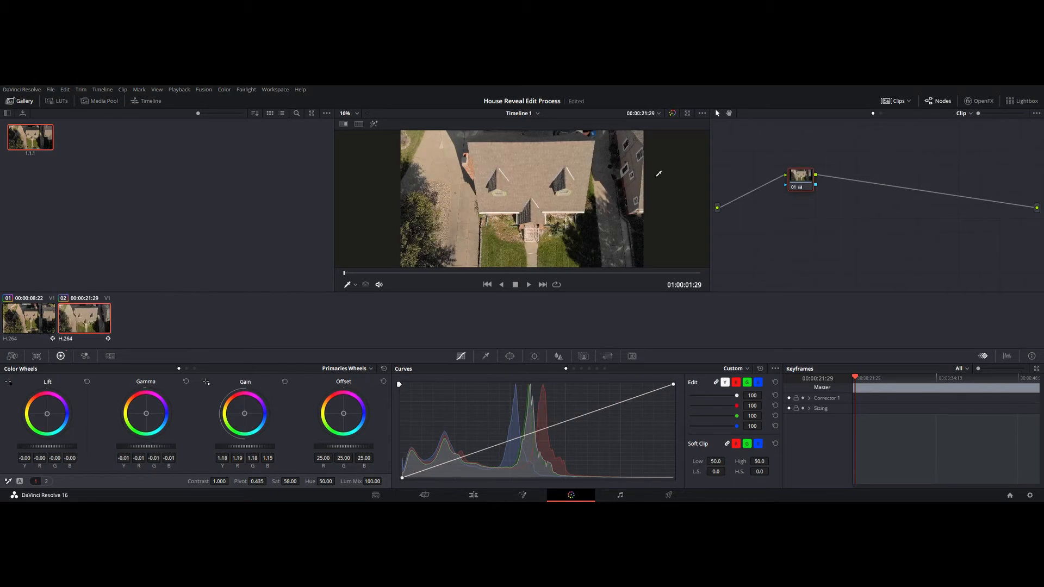
Step: Compare the second clip with and without its grade at several points, including 01:00:08:20, 01:00:14:08 and 01:00:17:23
click(673, 113)
click(673, 114)
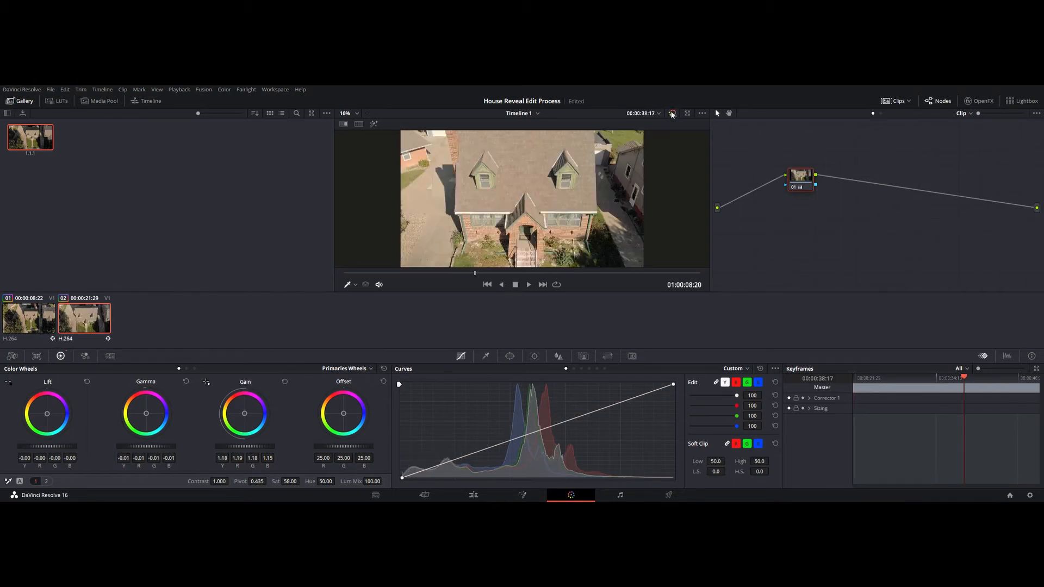
click(673, 114)
click(672, 114)
click(673, 114)
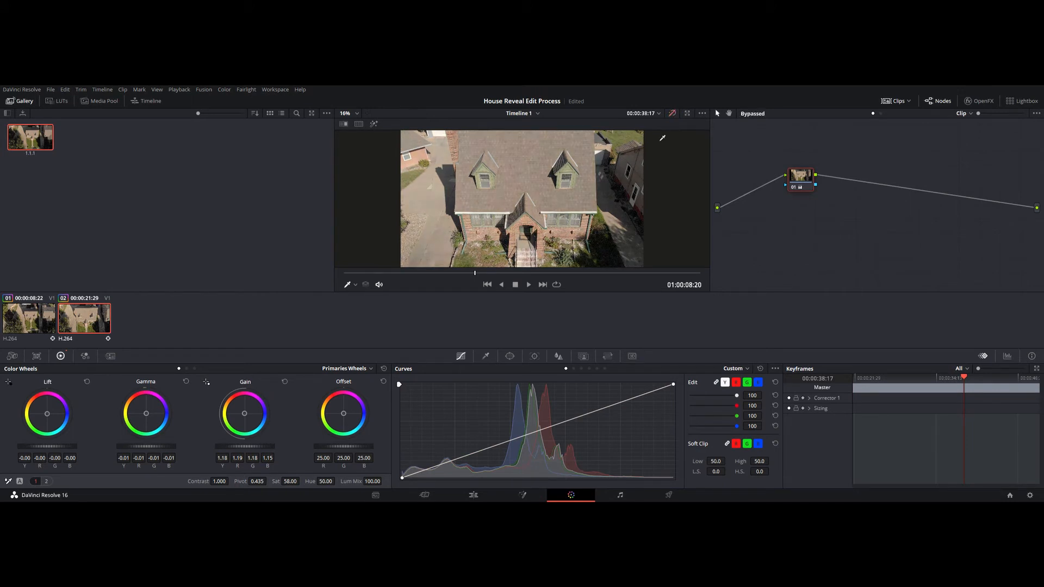
click(673, 114)
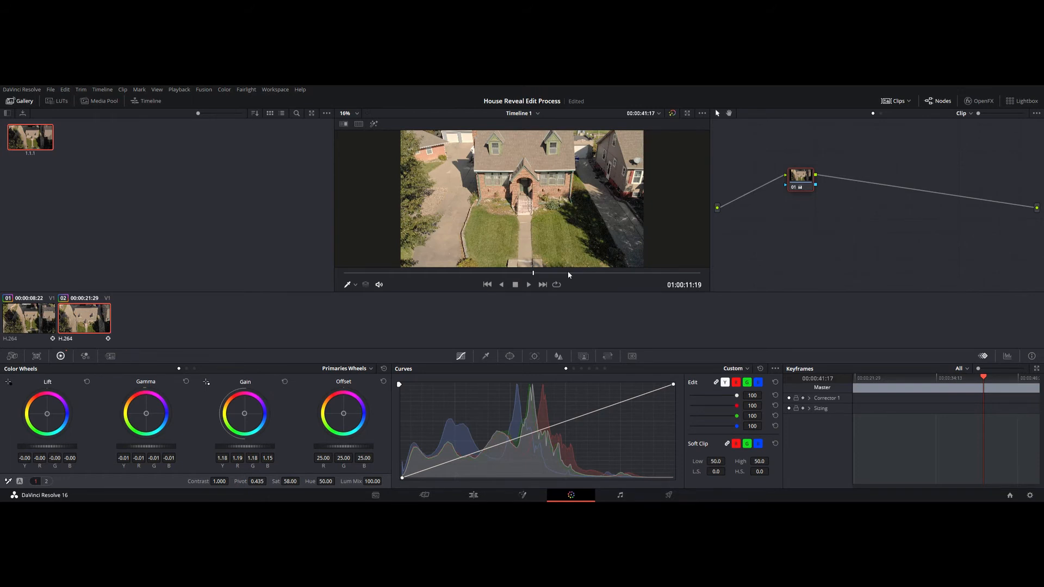
click(673, 113)
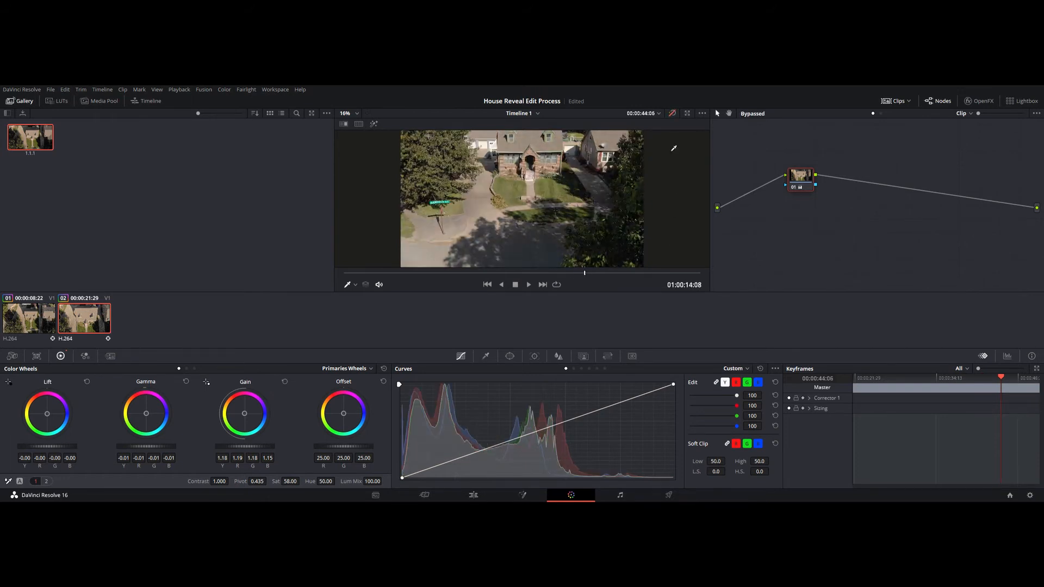
click(674, 114)
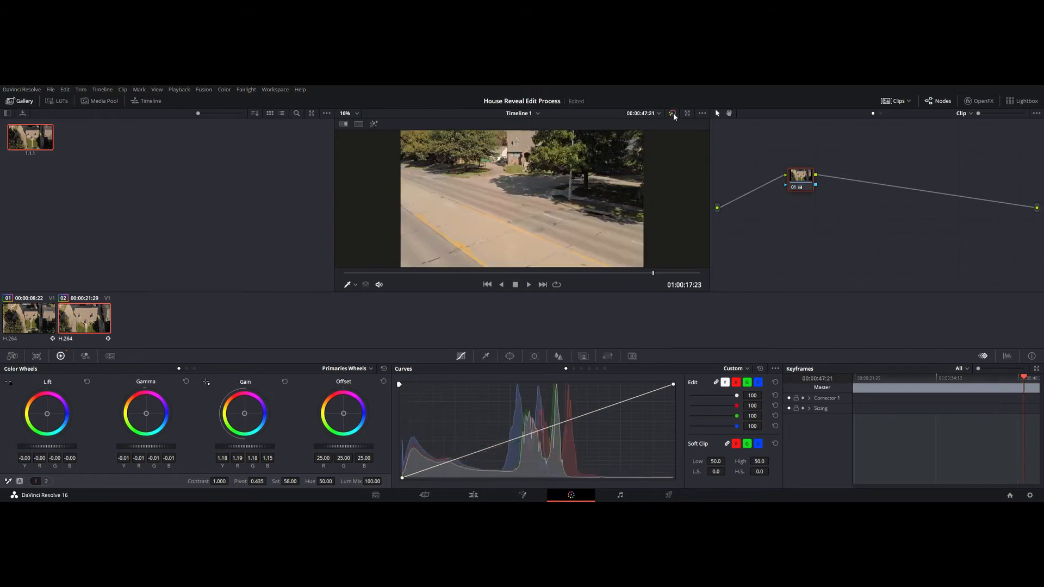
click(673, 113)
click(673, 113)
Step: Return to the edit timeline and play the video from near the start with the Alone - Uplifting EDM Instrumental.mp3 music
click(473, 495)
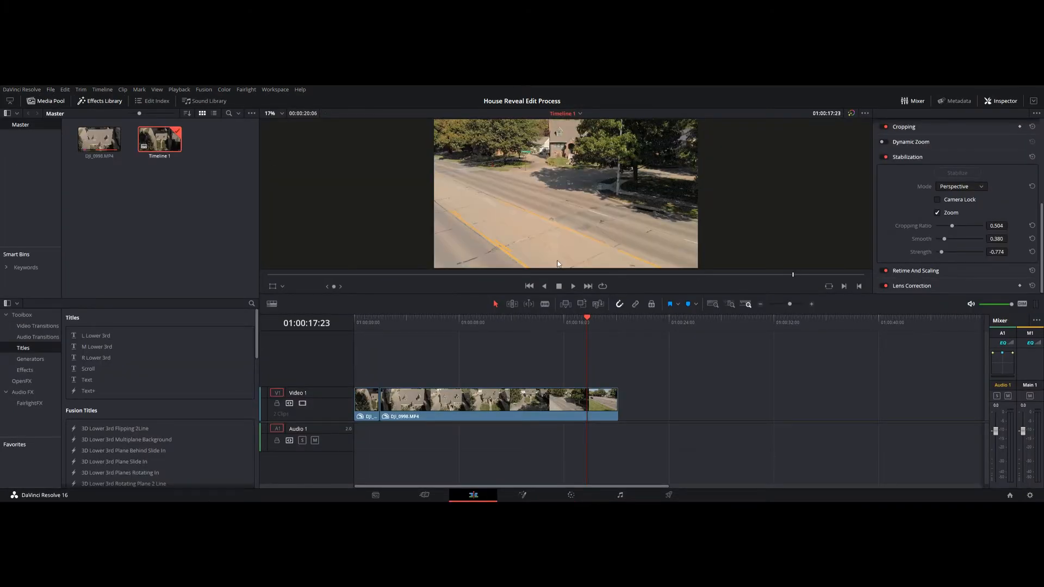
drag(507, 328, 454, 323)
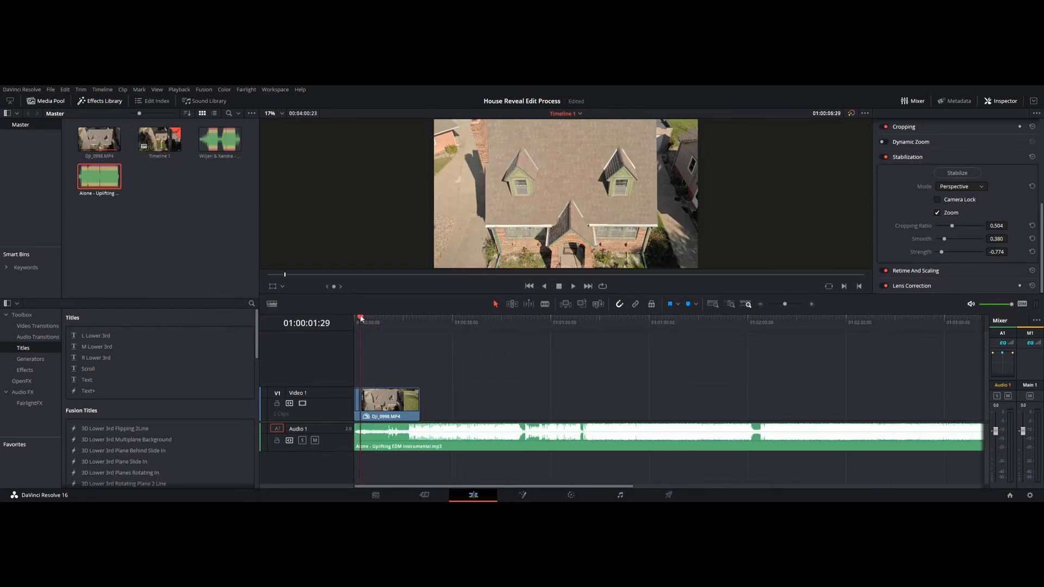
click(360, 318)
click(573, 286)
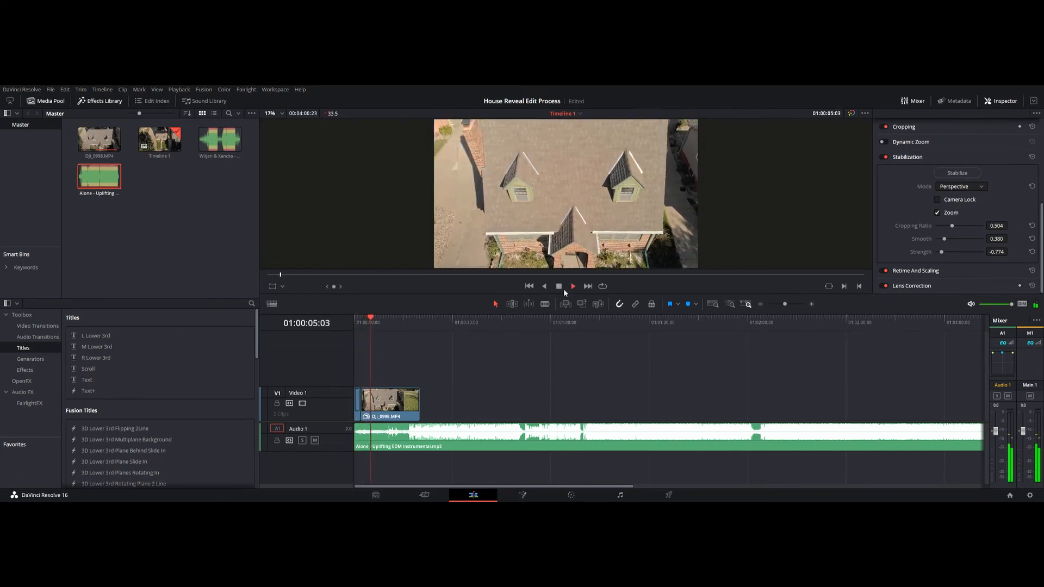
Step: Select the music clip, lower the Audio 1 level to about -16 dB, and move its pan position toward the rear
click(503, 435)
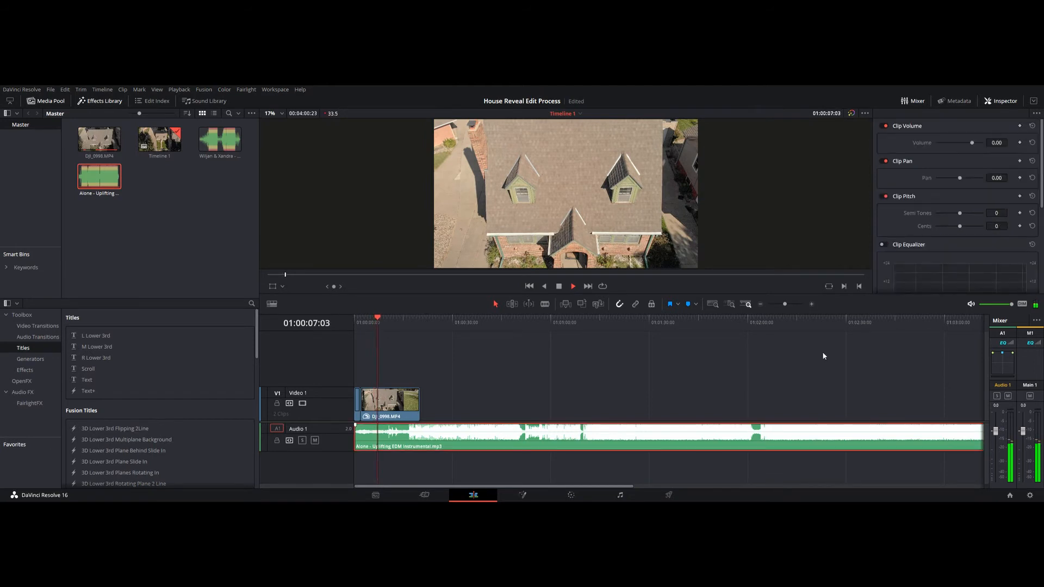
drag(997, 435, 976, 453)
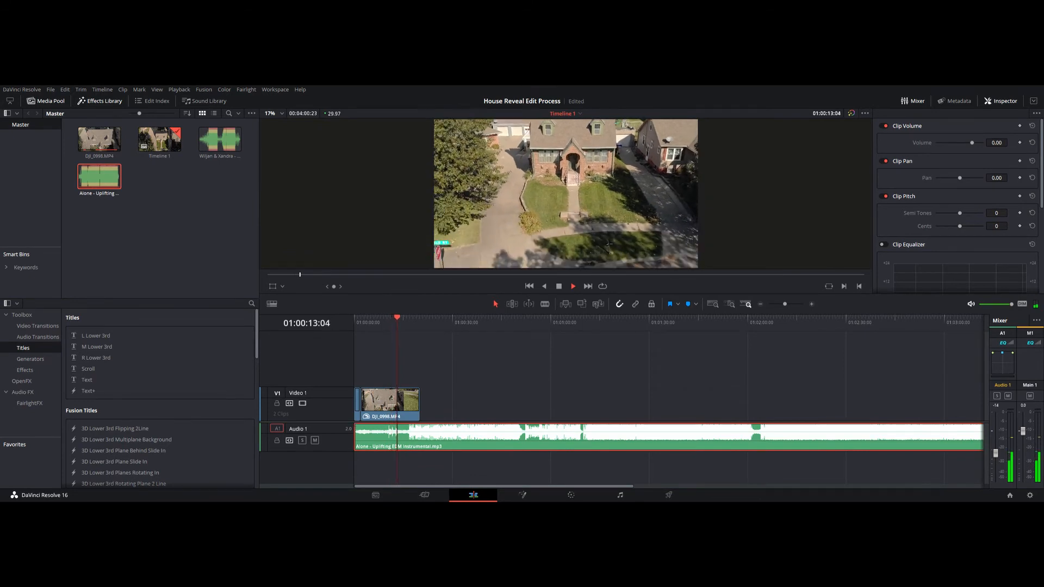
drag(996, 455, 996, 458)
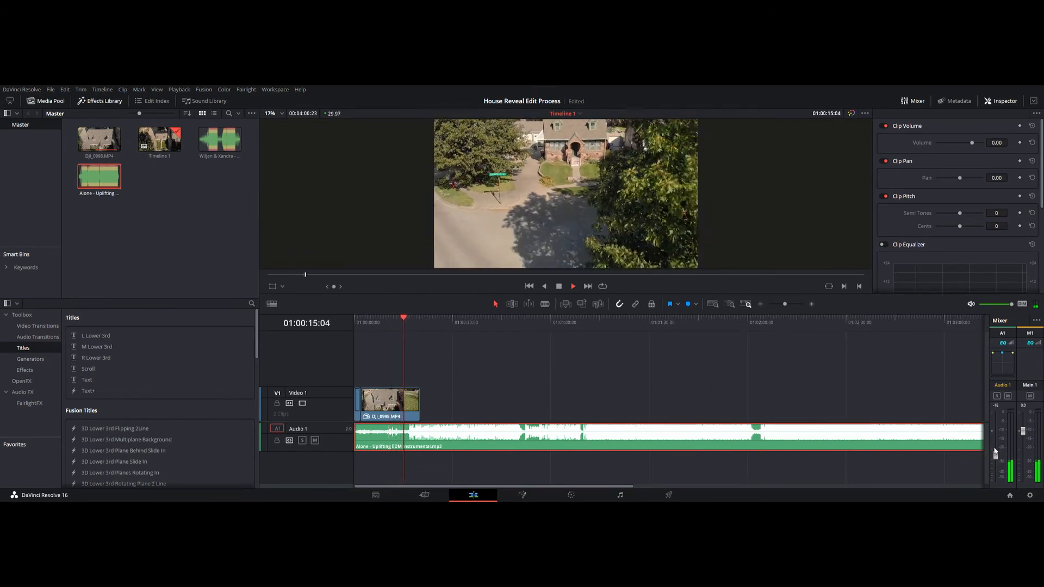
drag(1003, 354, 1004, 368)
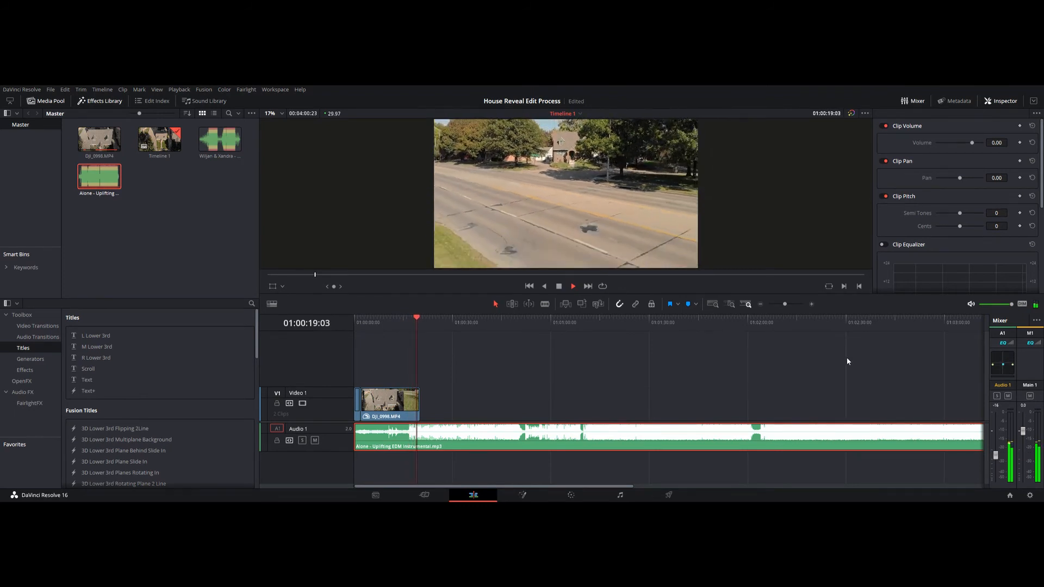
Step: Play the timeline again from the beginning to check the music level against the video
click(363, 319)
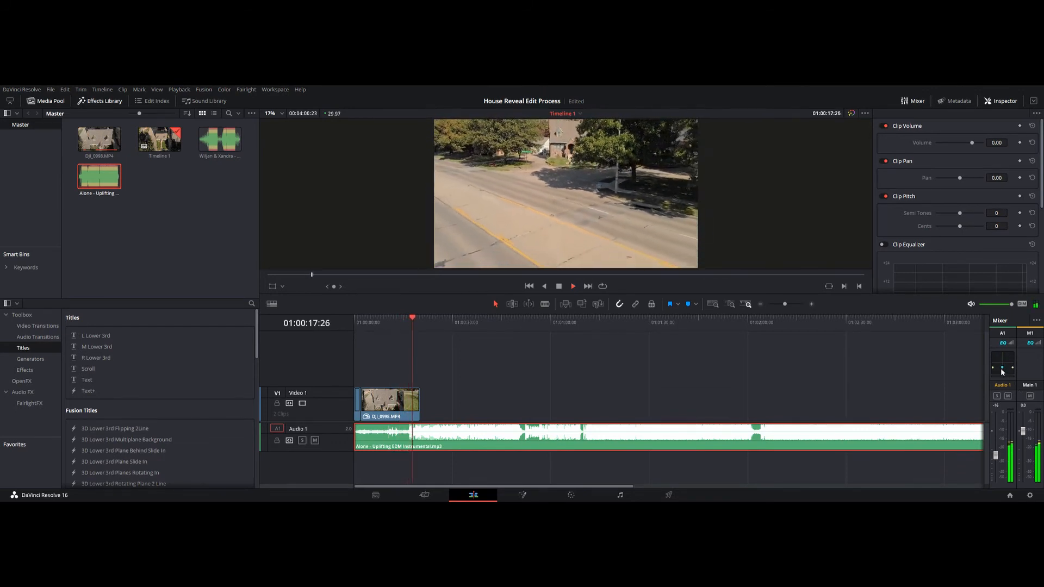
click(561, 287)
click(356, 321)
click(574, 286)
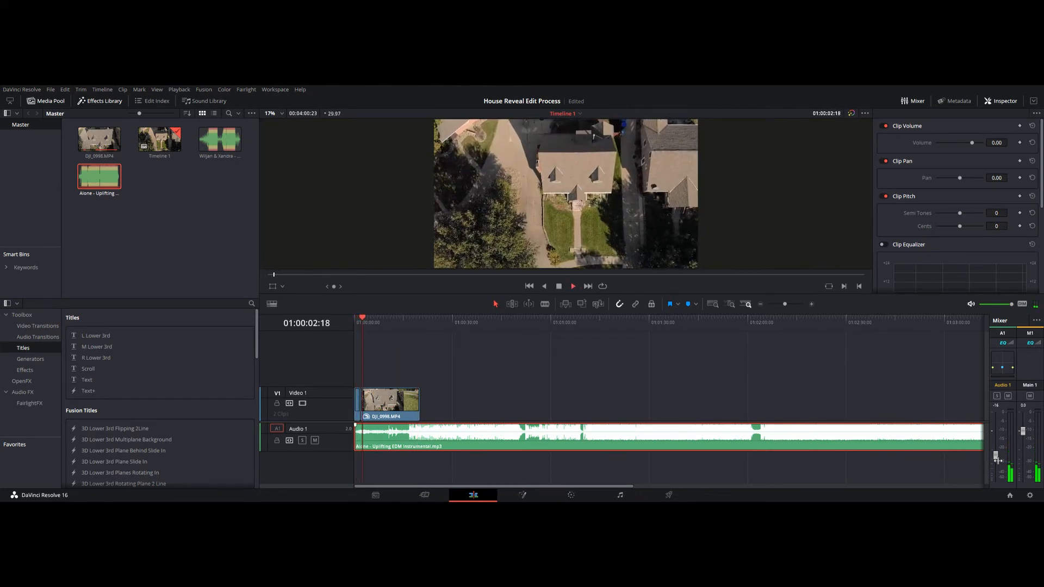
click(559, 287)
click(573, 287)
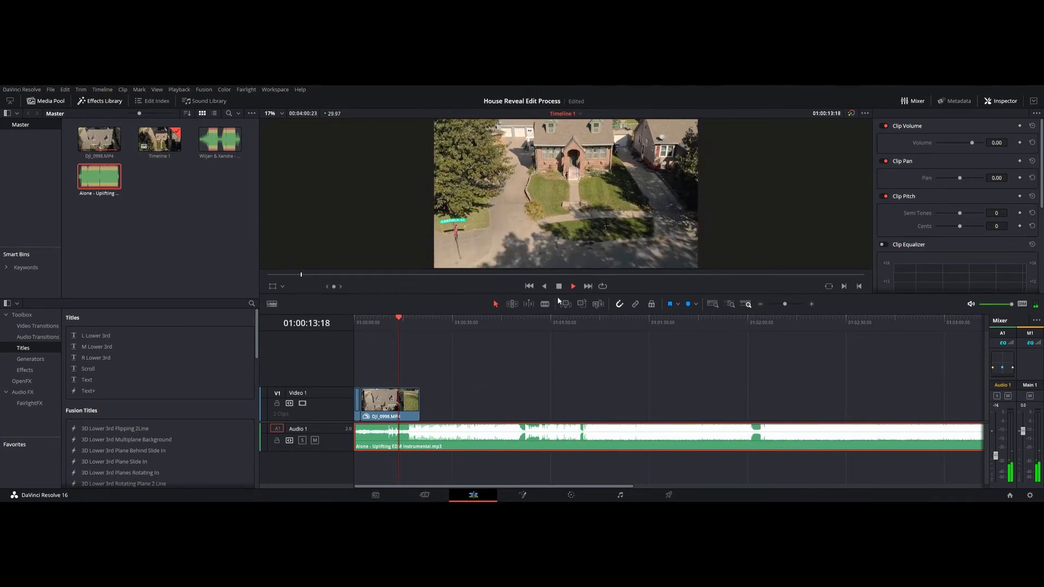
Step: Trim about 15 seconds off the start of the music clip and keep it aligned with the beginning of the timeline
key(space)
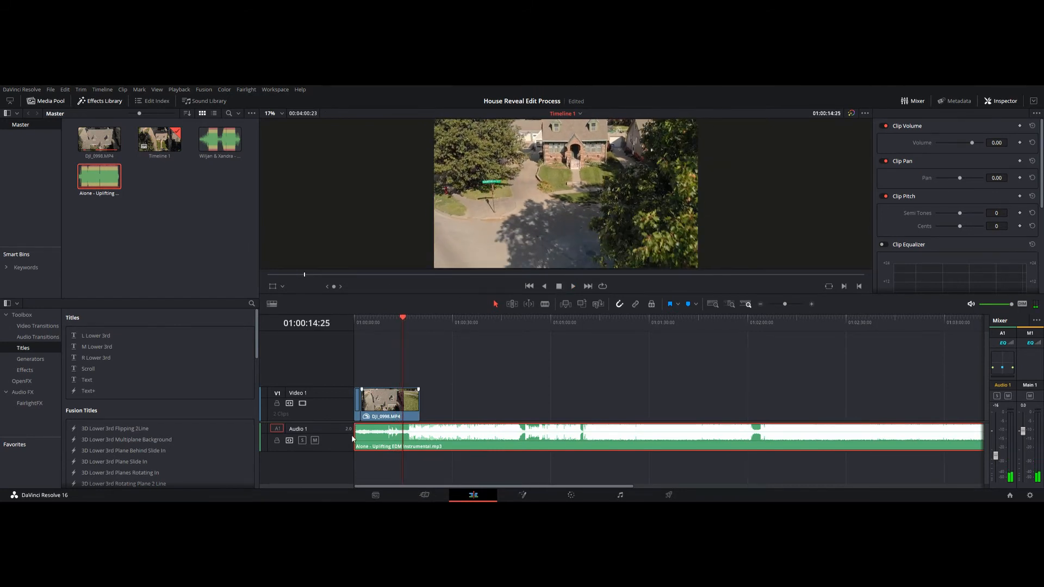
drag(361, 442, 382, 438)
scroll(382, 438, up, 3)
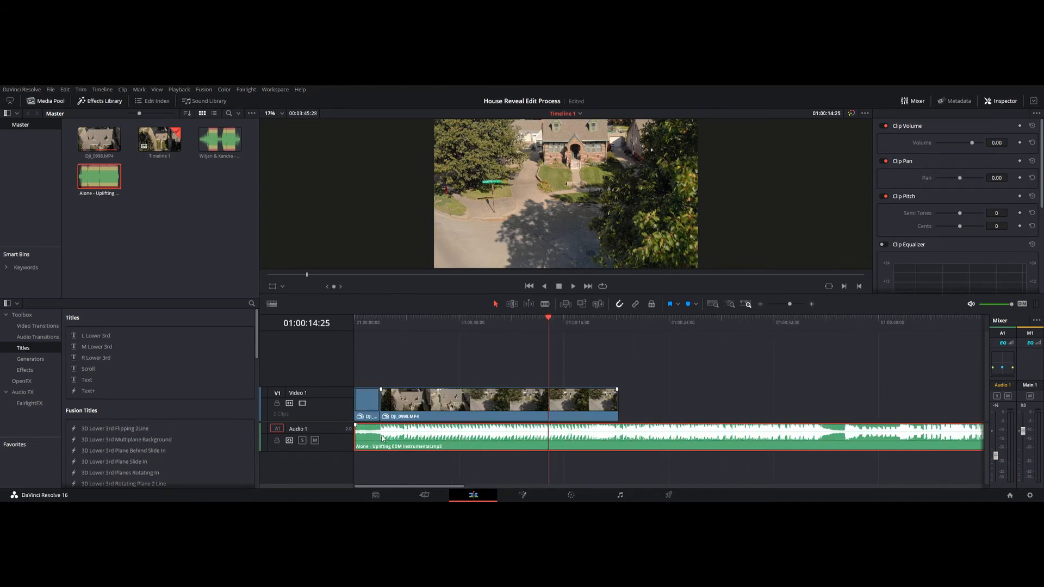
Step: Check the trimmed music against the opening, stepping to 01:00:01:08 and playing across the cut between the two clips
key(Home)
key(space)
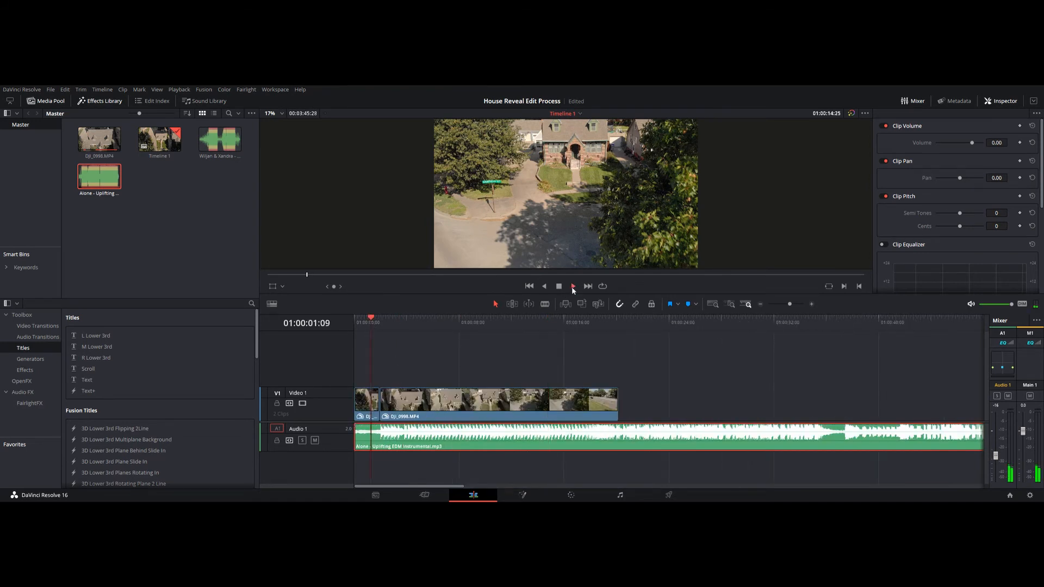
click(370, 323)
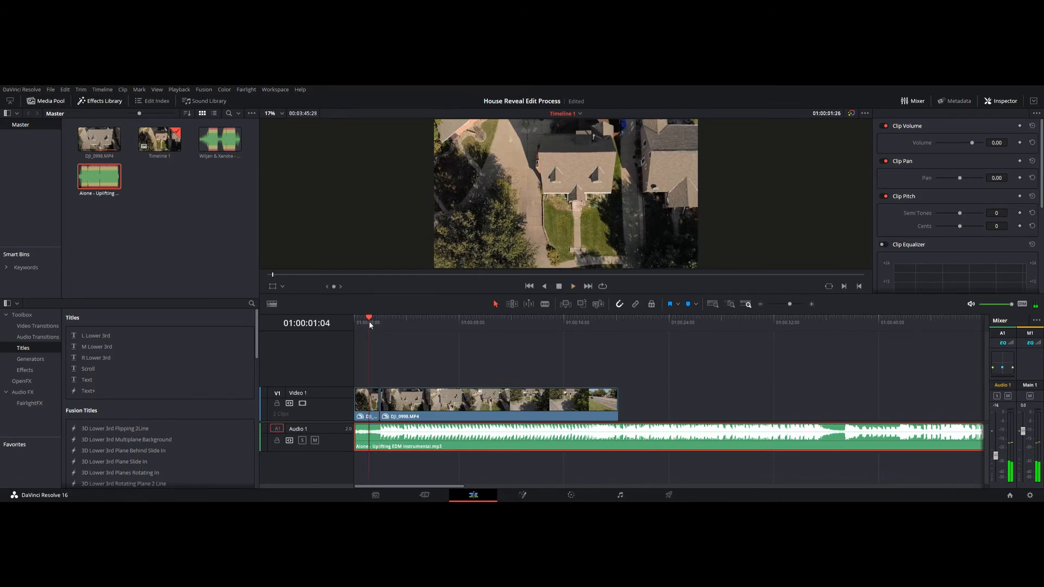
key(Right)
key(Right)
key(Right)
key(Right)
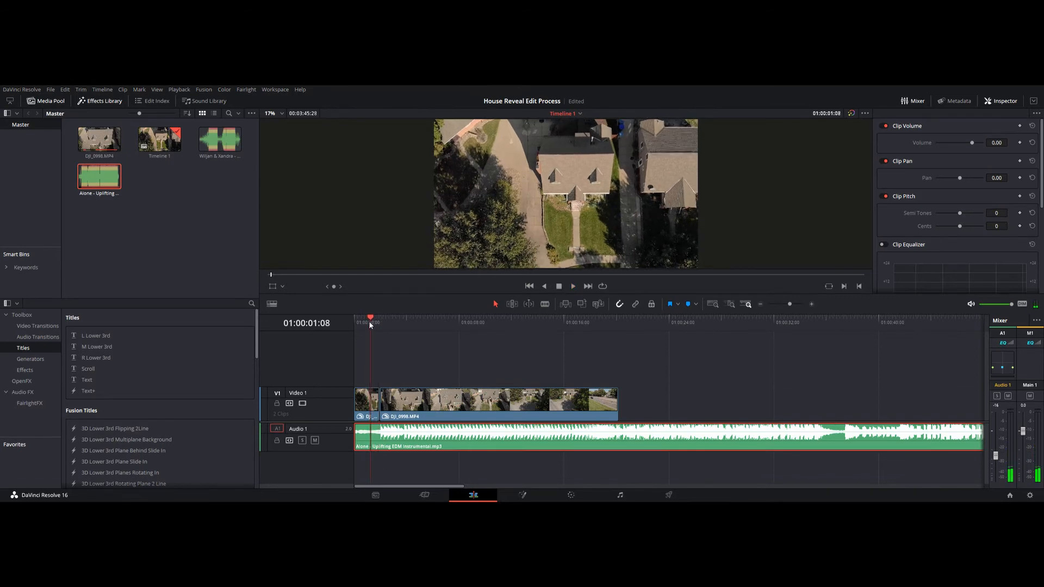
click(575, 286)
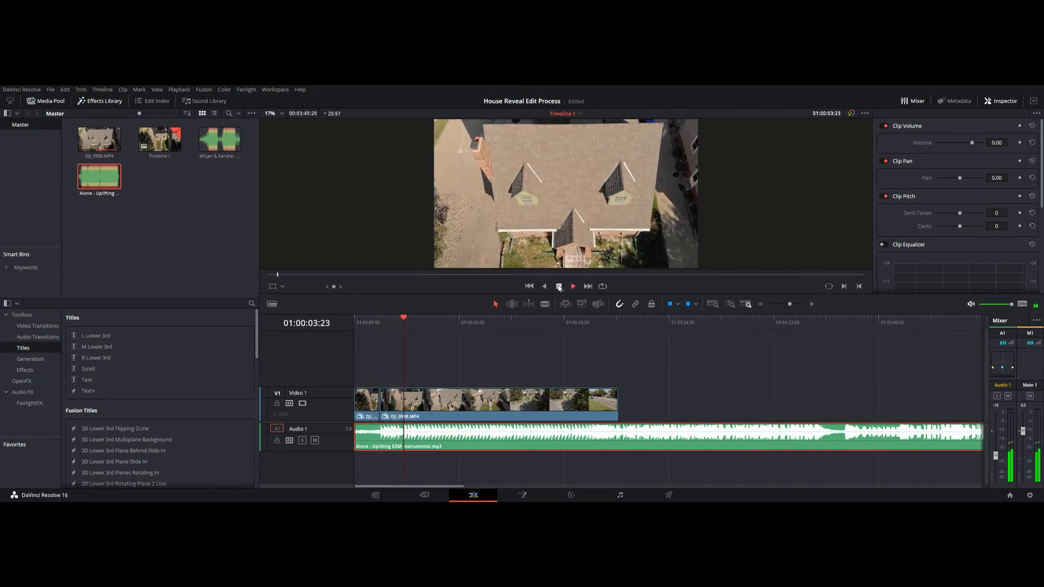
Step: Trim a few more frames off the start of the music so its beat lines up with the cut around 01:00:01:29
click(357, 323)
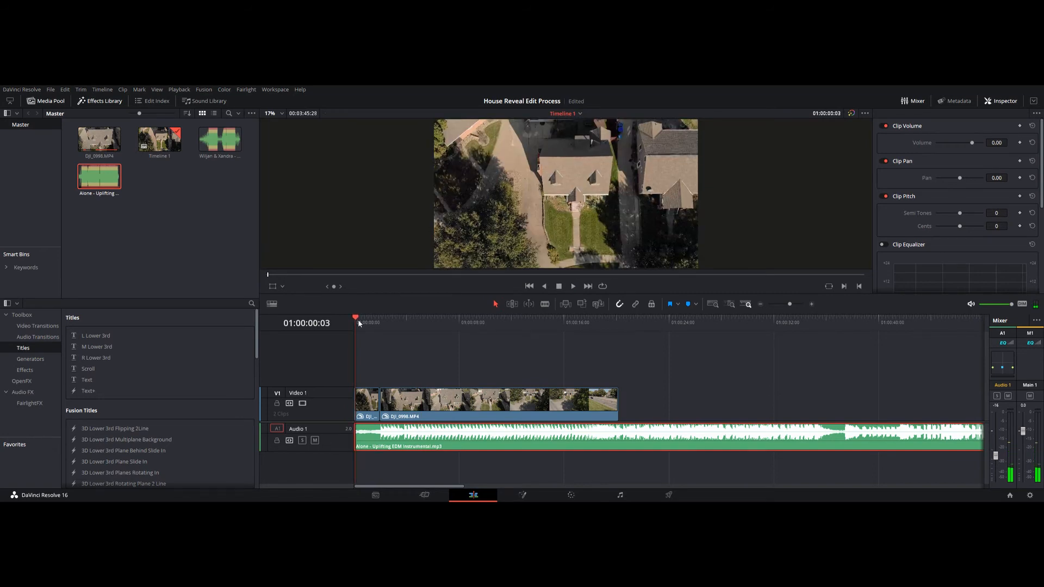
scroll(359, 323, up, 2)
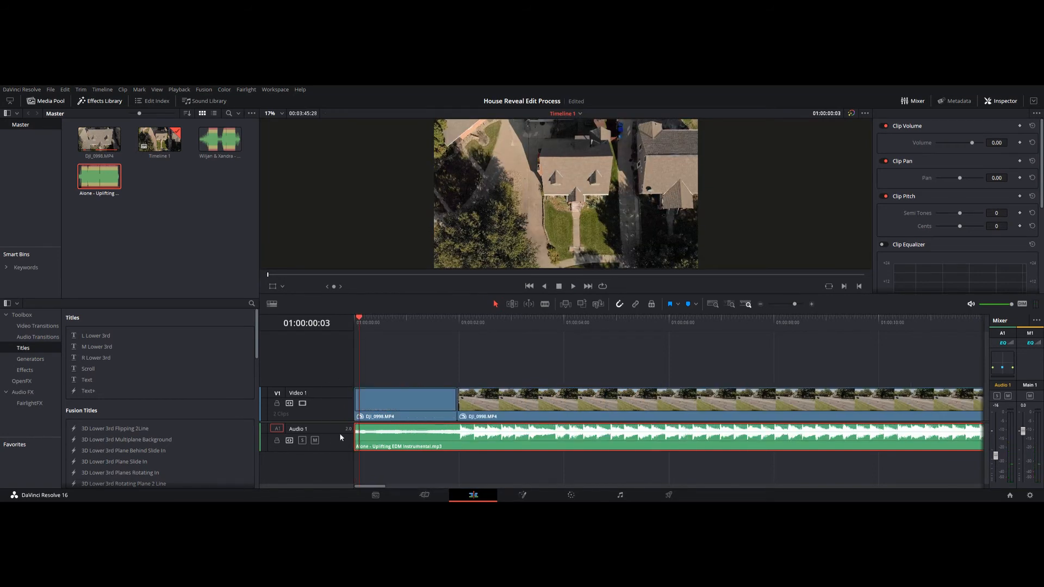
drag(359, 440, 375, 440)
click(452, 321)
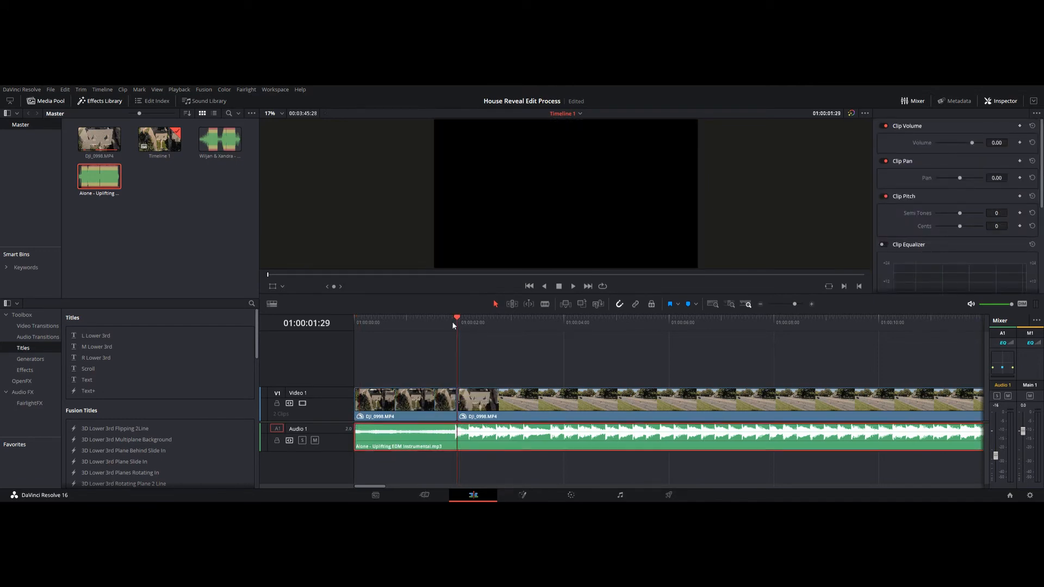
scroll(452, 322, down, 3)
scroll(452, 325, up, 2)
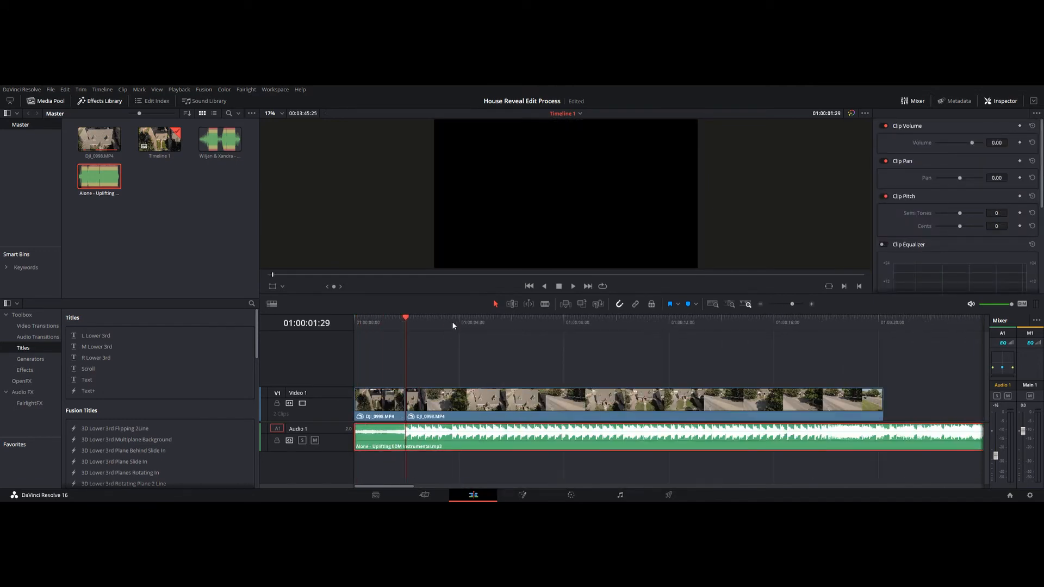
Step: Shorten the end of the music clip so it finishes with the video
scroll(572, 411, down, 5)
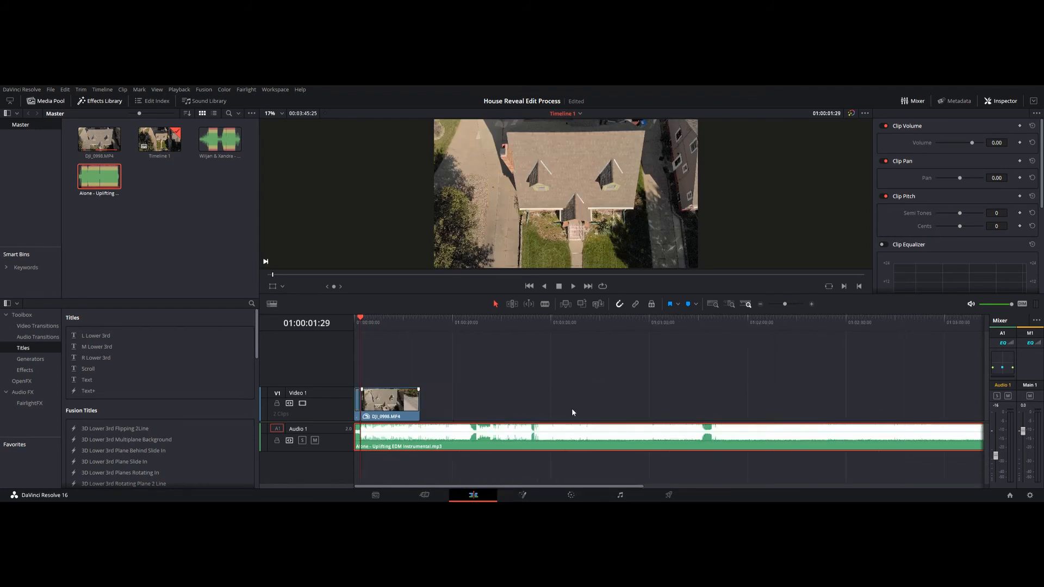
drag(724, 438, 390, 439)
scroll(389, 436, up, 5)
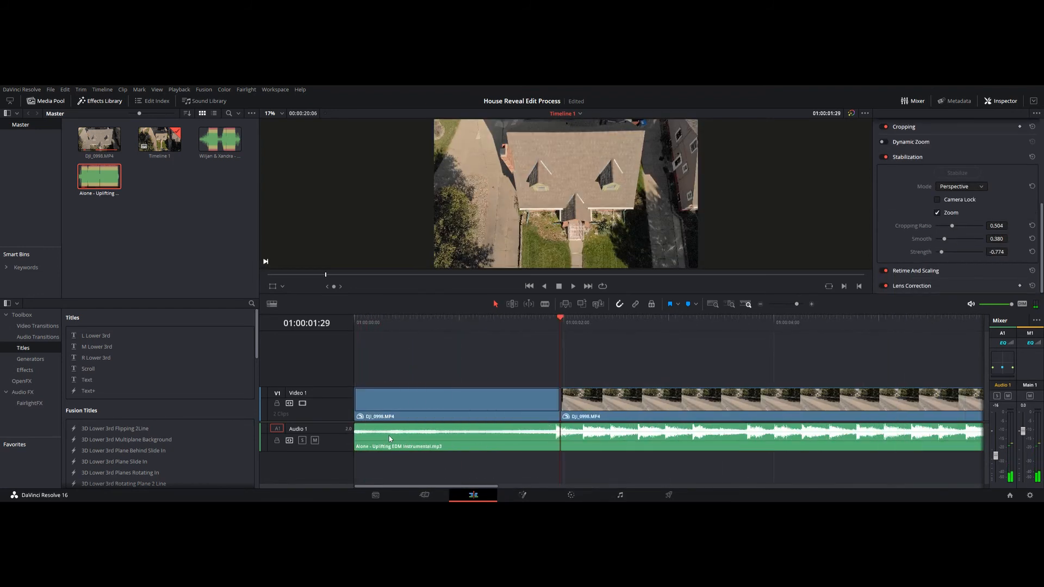
Step: Play the section around 01:00:01:23 to check the music beat against the cut
click(532, 322)
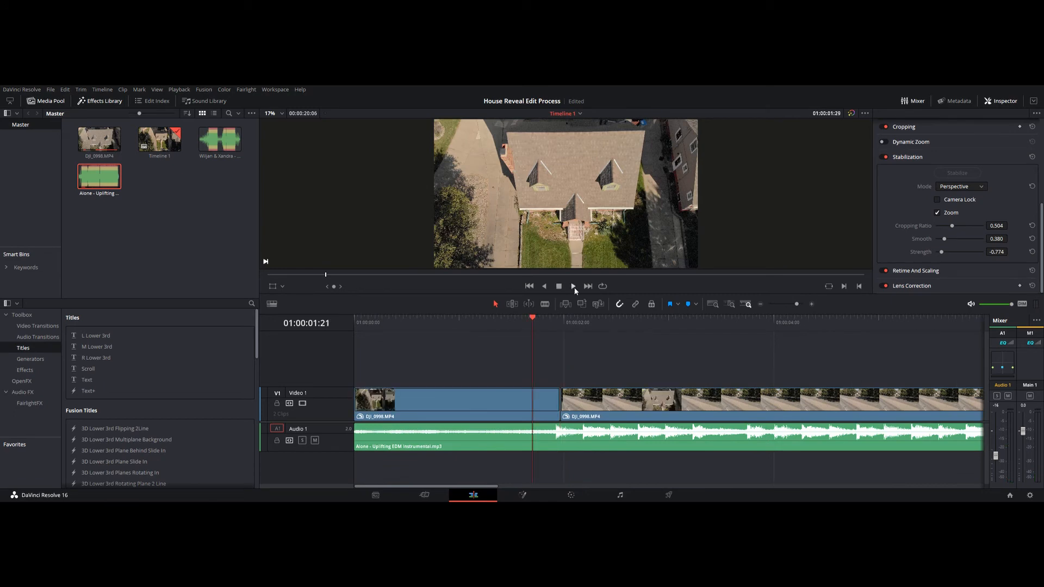
click(574, 286)
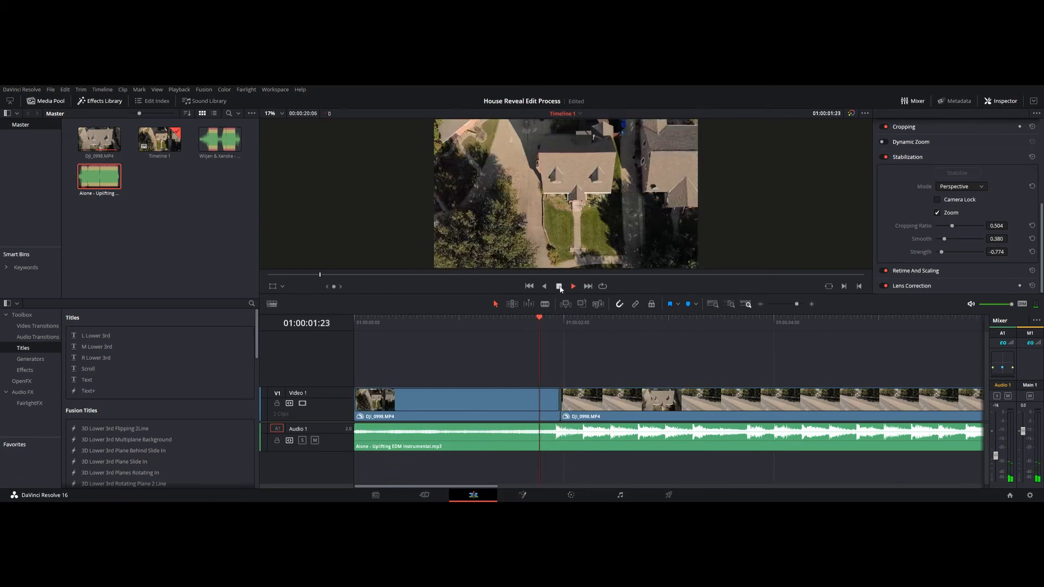
click(538, 322)
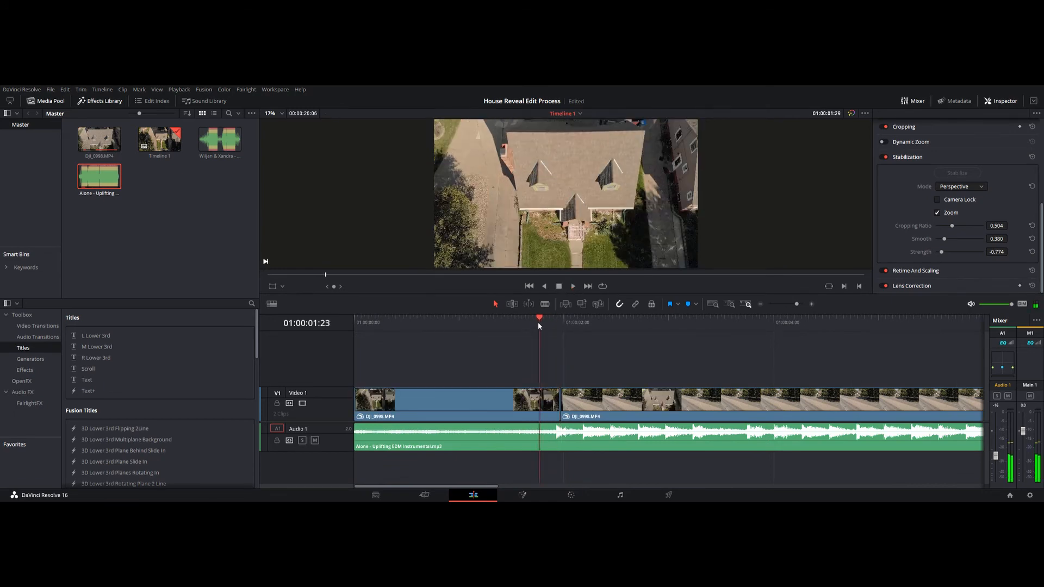
click(561, 286)
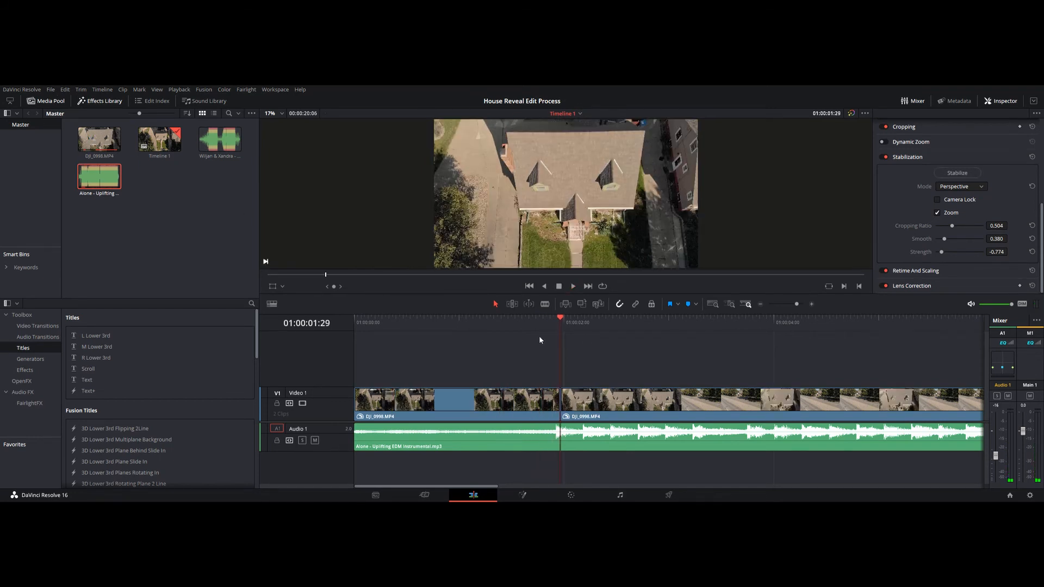
Step: Play the timeline from 01:00:08:27 and lower the Audio 1 level to about -20 dB
scroll(540, 337, down, 1)
scroll(539, 335, down, 1)
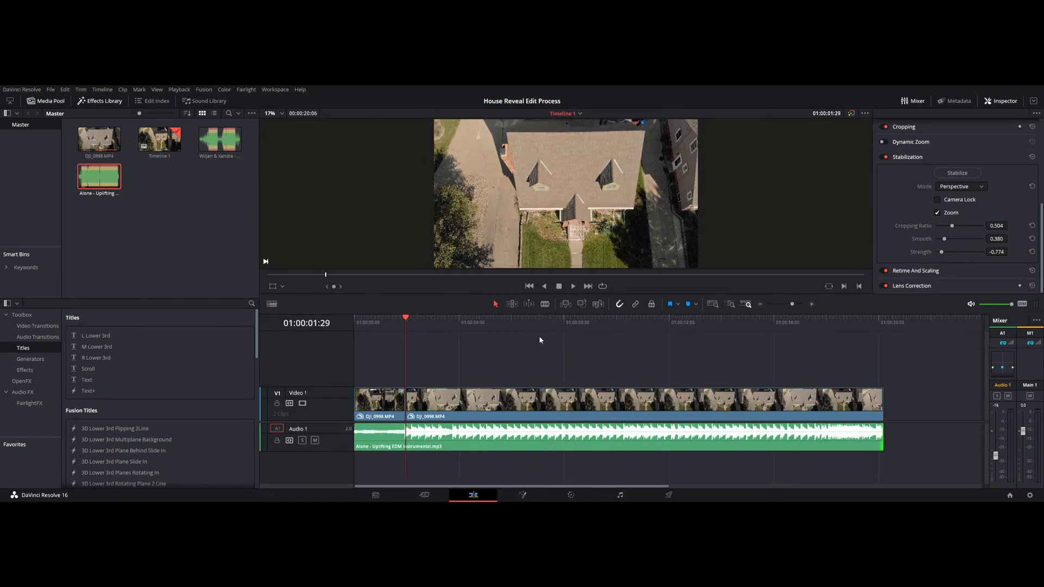
click(387, 320)
click(588, 327)
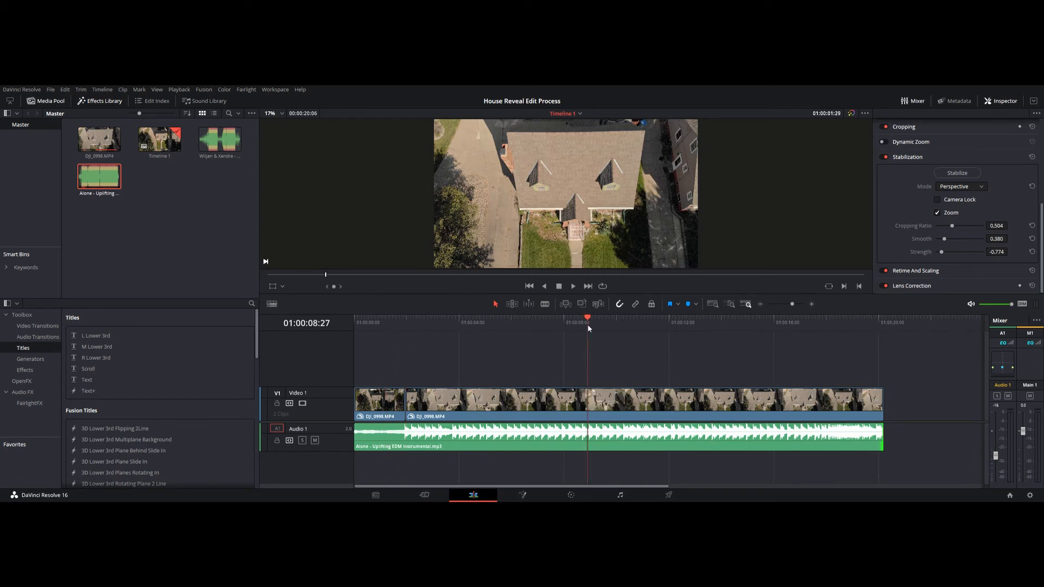
click(573, 286)
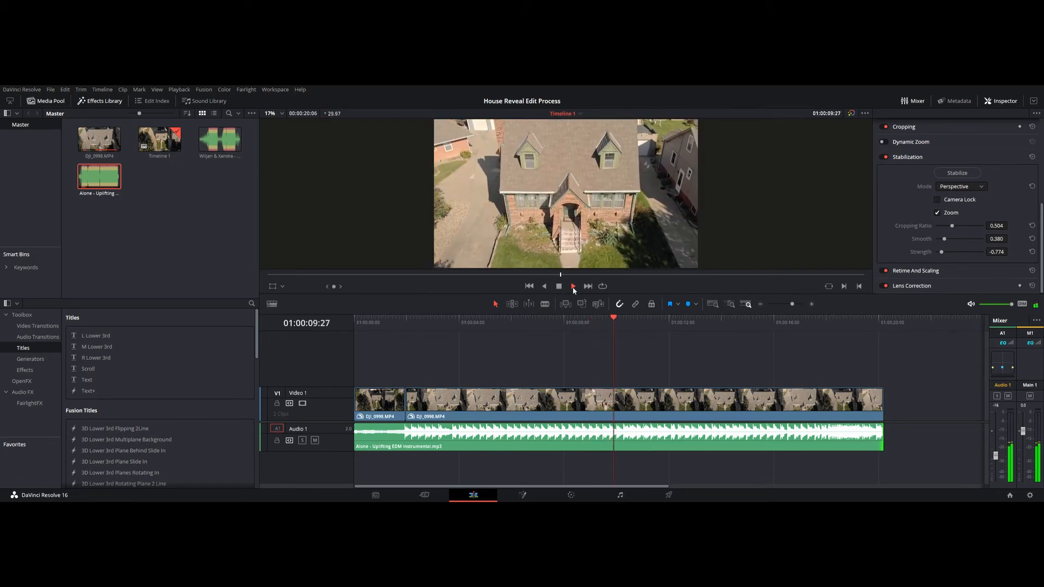
drag(995, 456, 996, 461)
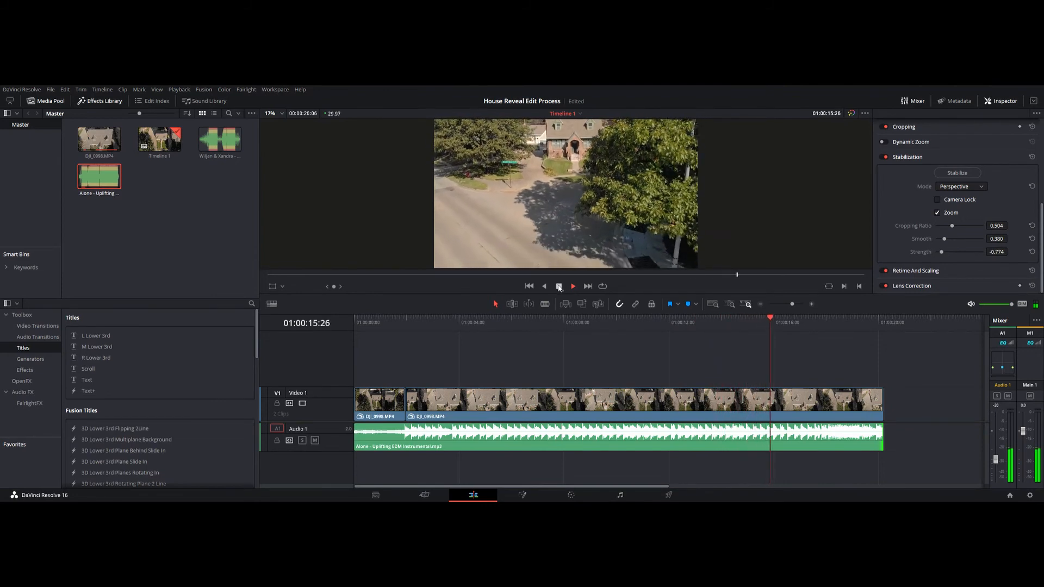
click(559, 286)
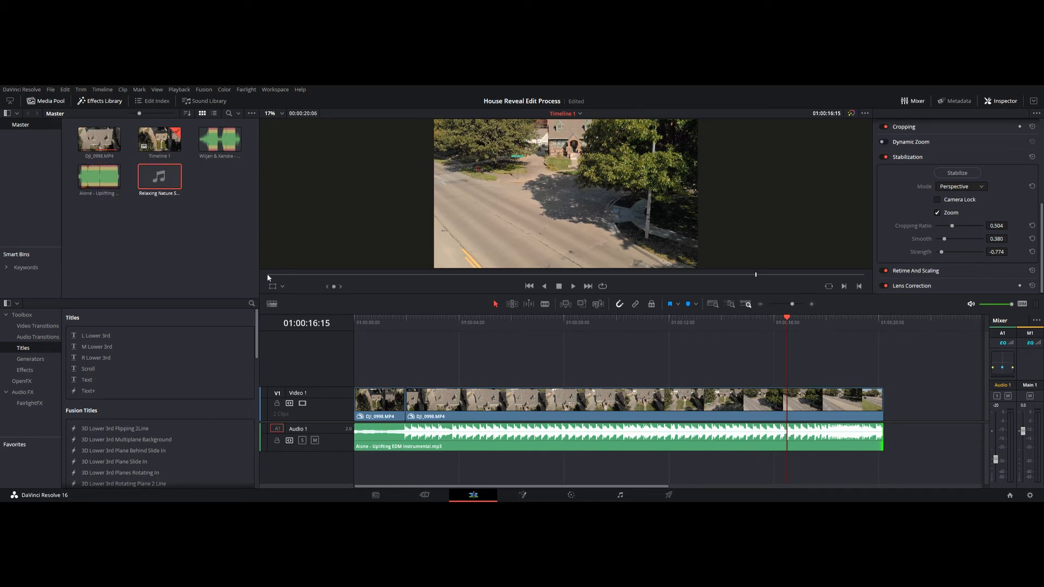
Step: Place the Relaxing Nature Sounds clip on a new Audio 2 track from the timeline start and trim it to the video's end
drag(160, 185, 371, 479)
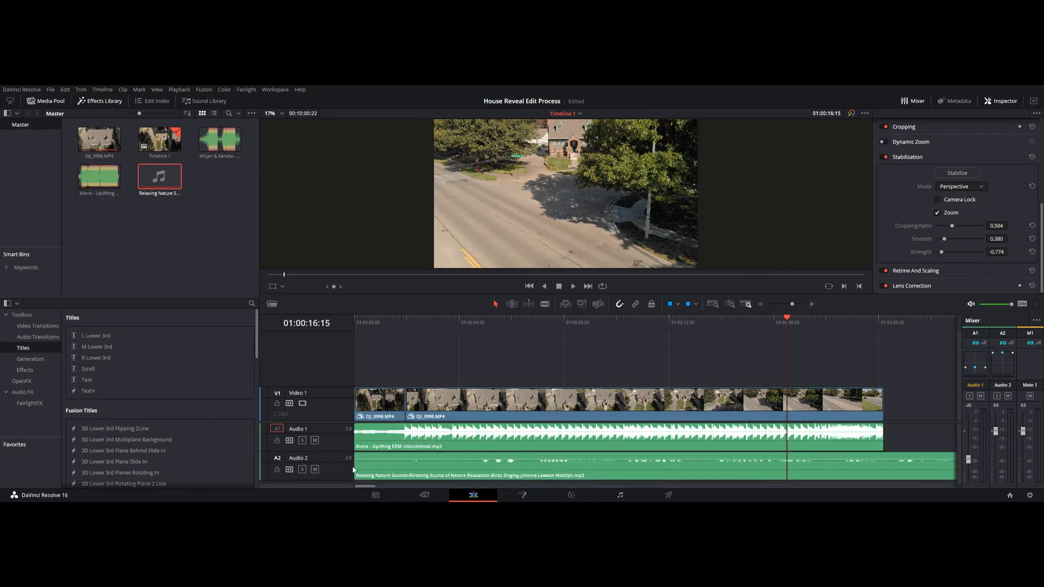
scroll(354, 470, down, 5)
scroll(354, 470, down, 5)
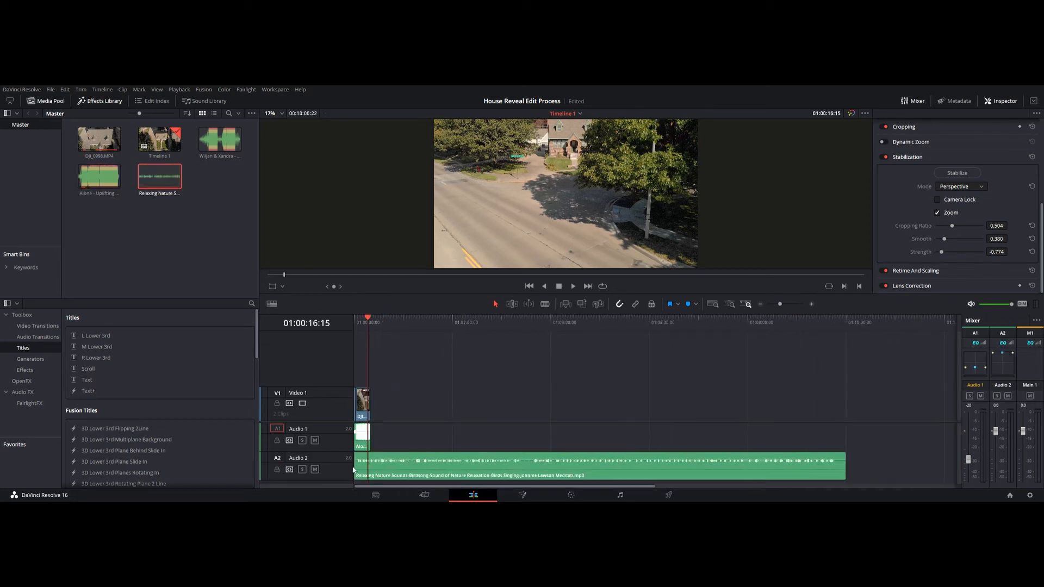
drag(599, 471, 379, 472)
scroll(364, 473, up, 5)
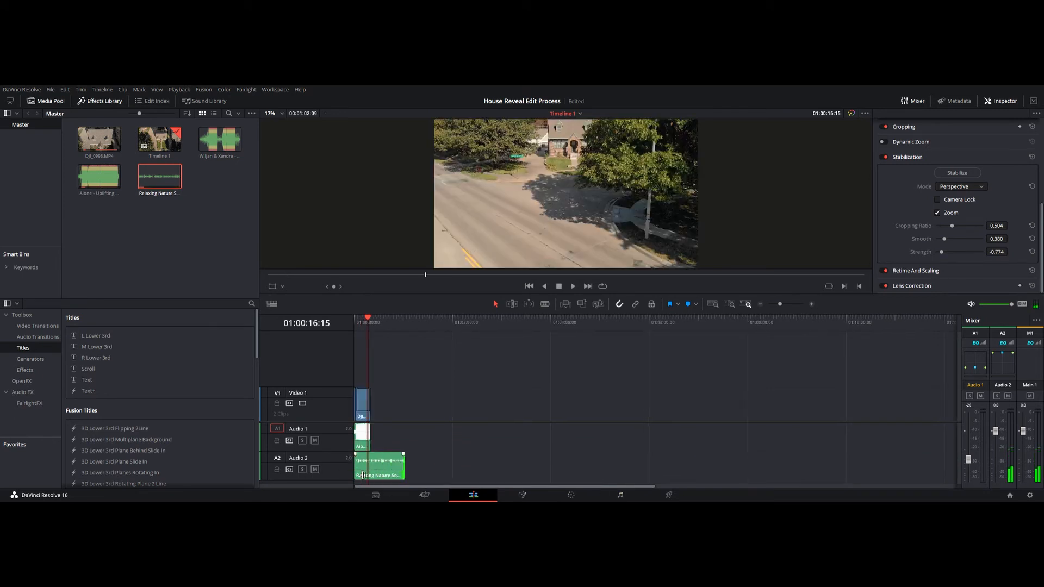
drag(366, 473, 415, 471)
drag(544, 467, 419, 471)
scroll(412, 474, up, 3)
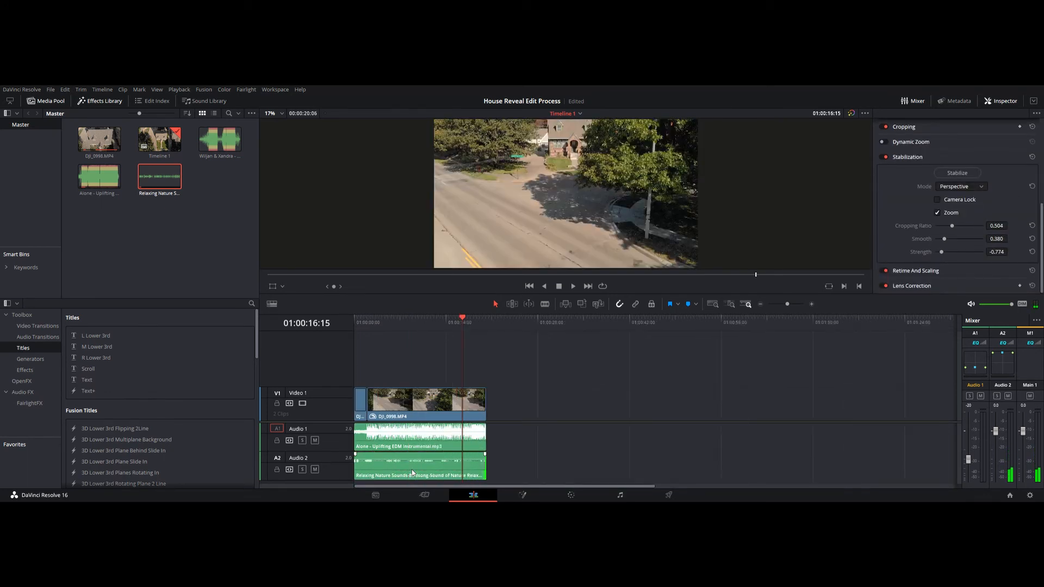
scroll(412, 473, up, 2)
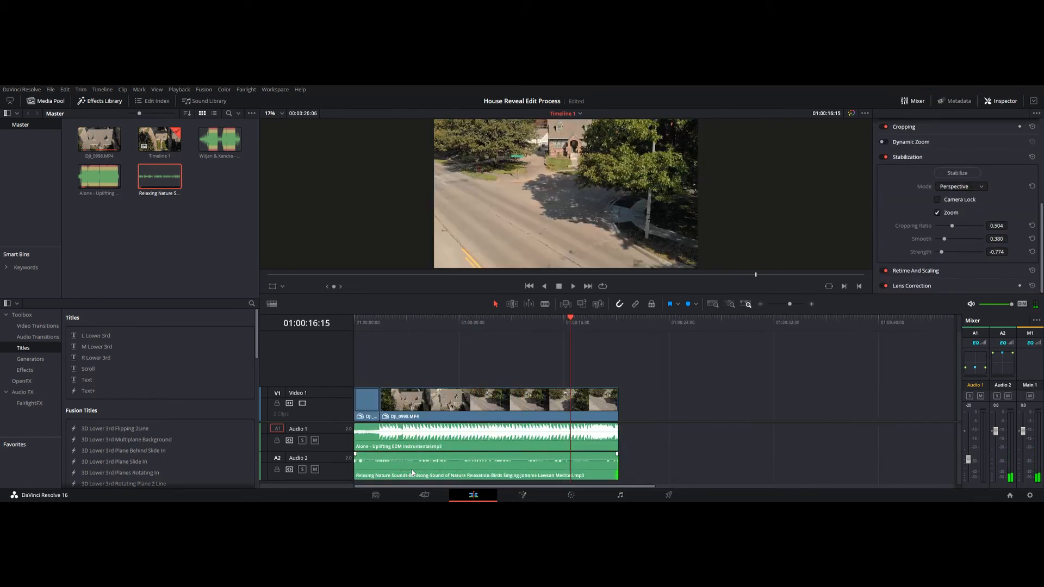
Step: Lower the Audio 2 level to about -18 dB and play the mix from the beginning
click(430, 321)
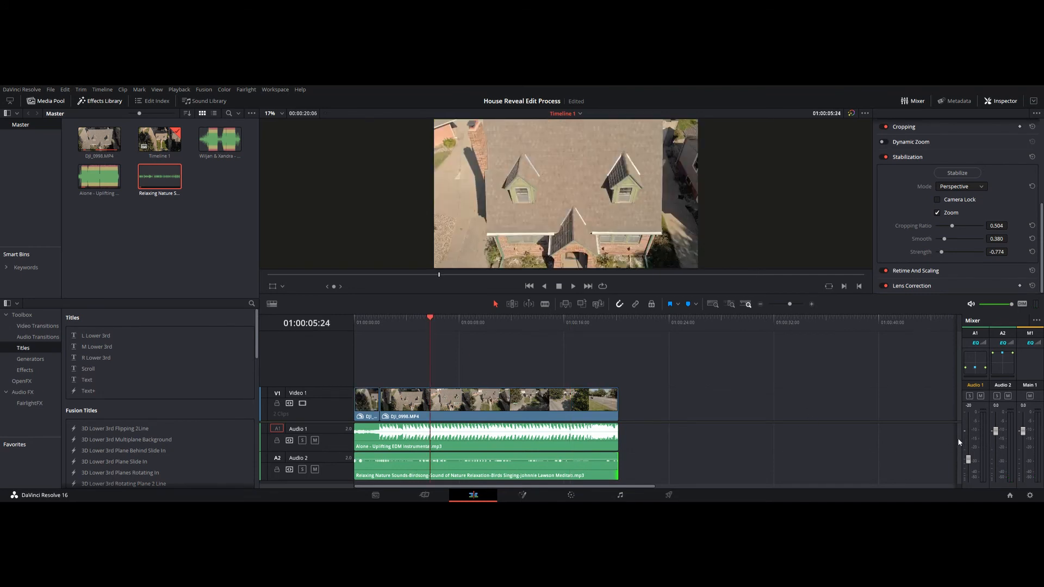
drag(996, 435, 997, 450)
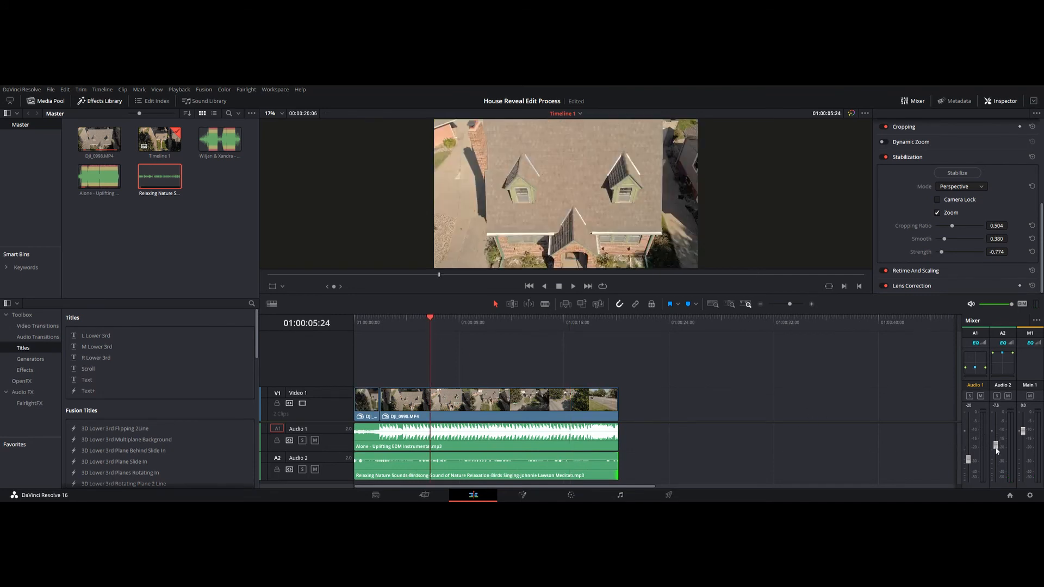
click(358, 319)
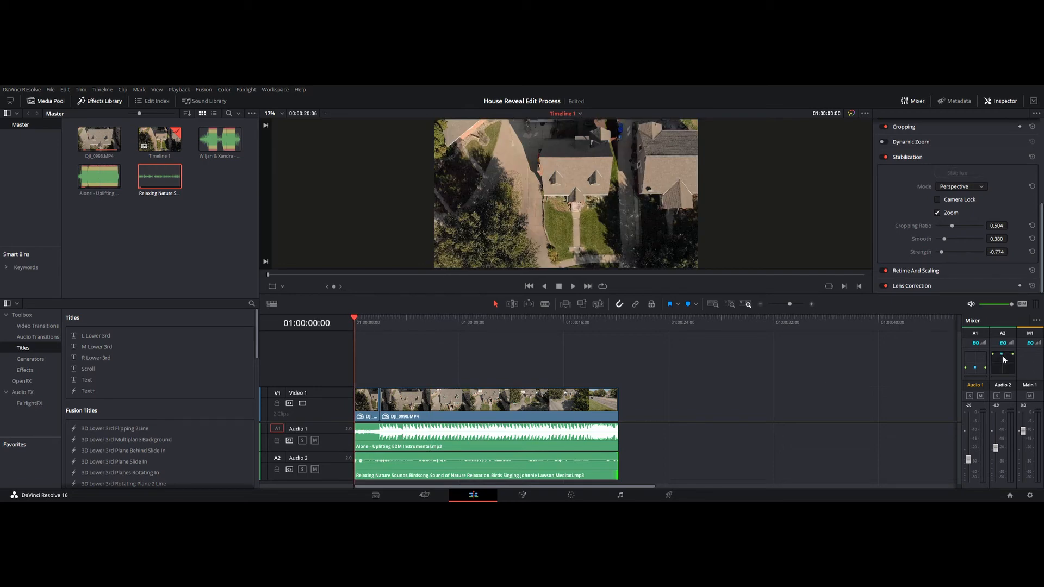
click(573, 287)
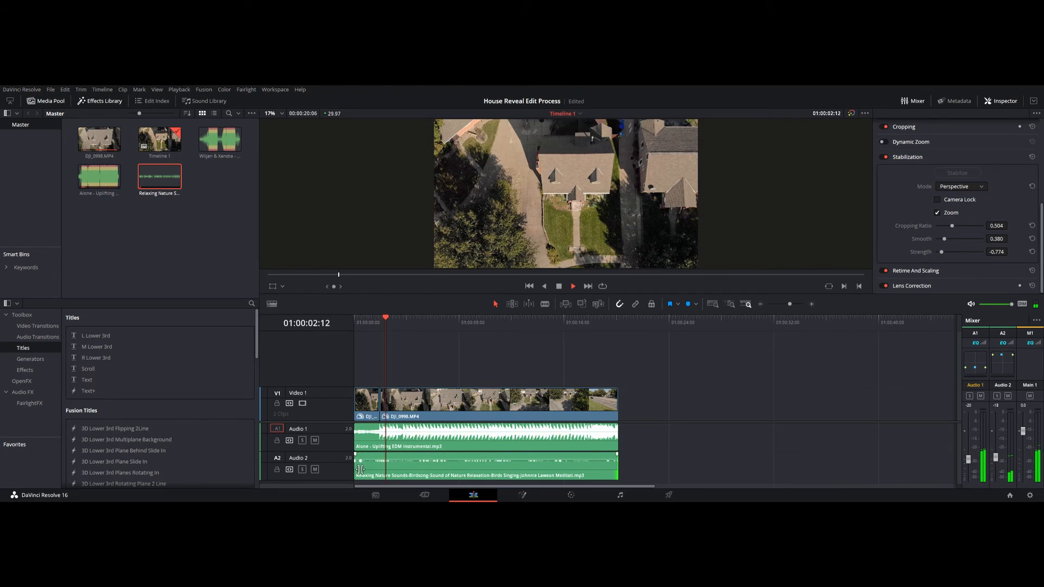
Step: Trim the opening off the nature sounds clip, keep it at the timeline start, and end it at 01:00:16:19
drag(355, 471, 411, 474)
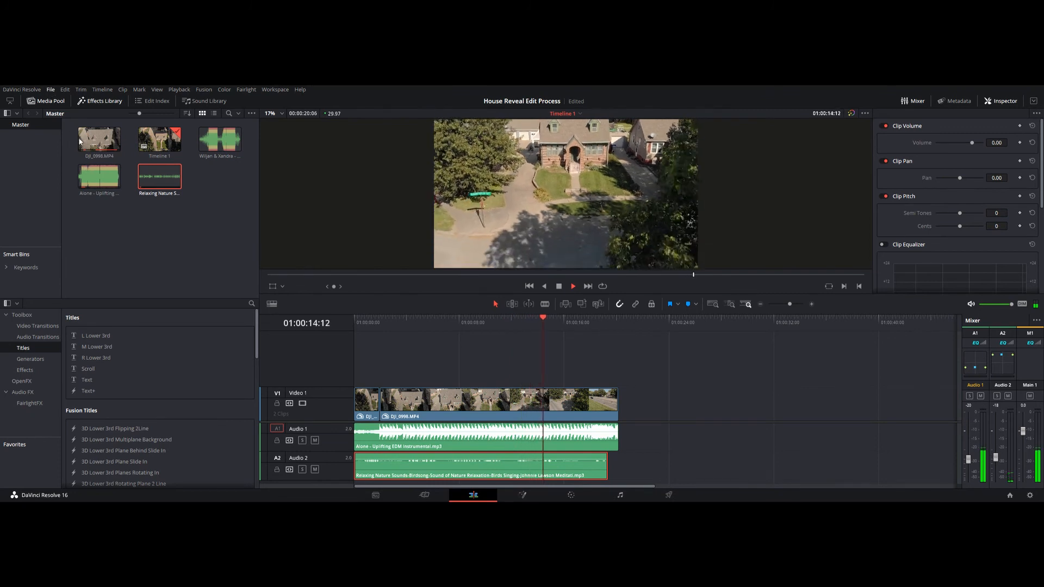
click(559, 287)
drag(606, 466, 575, 466)
click(560, 321)
mouse_move(560, 321)
mouse_down()
mouse_move(543, 321)
mouse_move(579, 321)
mouse_up()
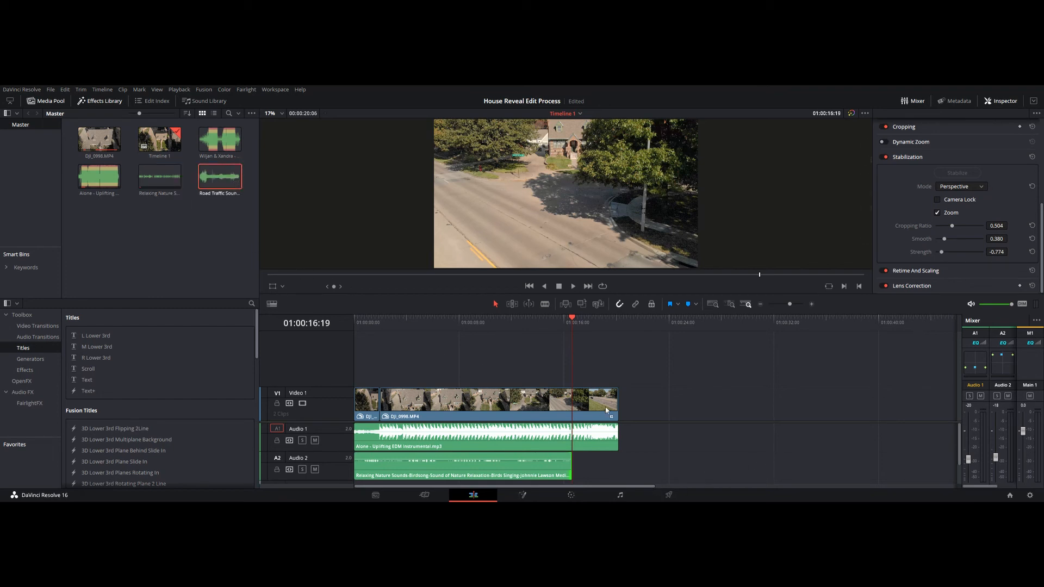
Step: Place the Road Traffic Sound Effect.mp3 clip on a new Audio 3 track starting at 01:00:16:19, where the nature sounds end
drag(220, 177, 617, 483)
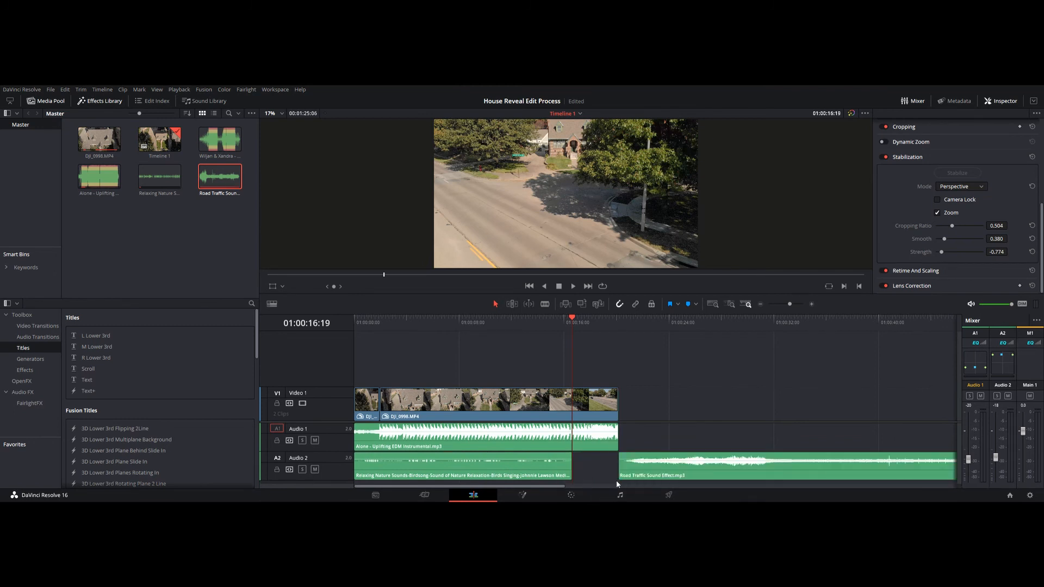
key(ctrl+minus)
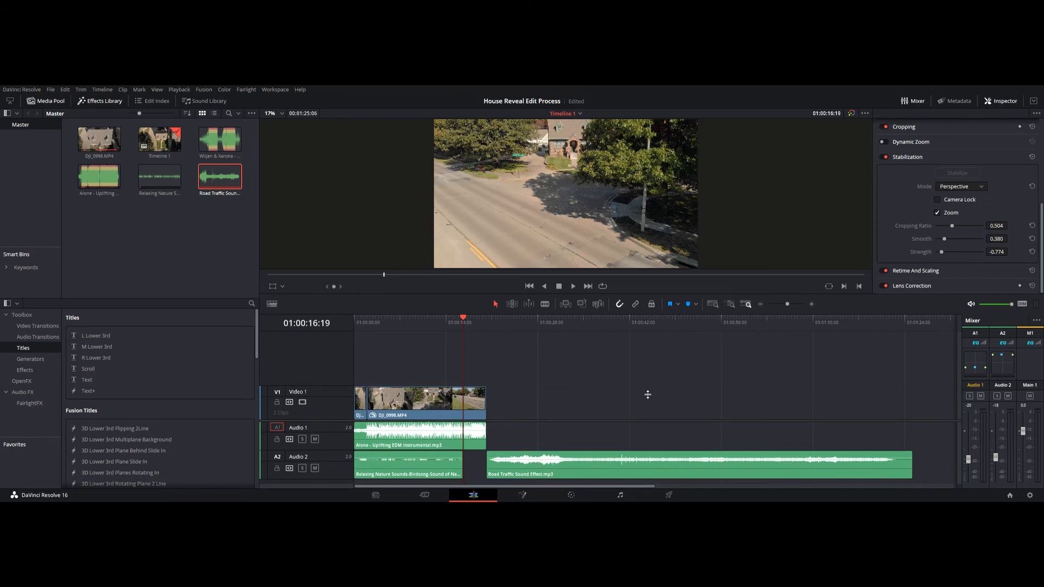
scroll(648, 395, down, 2)
drag(589, 404, 569, 427)
click(408, 323)
click(458, 322)
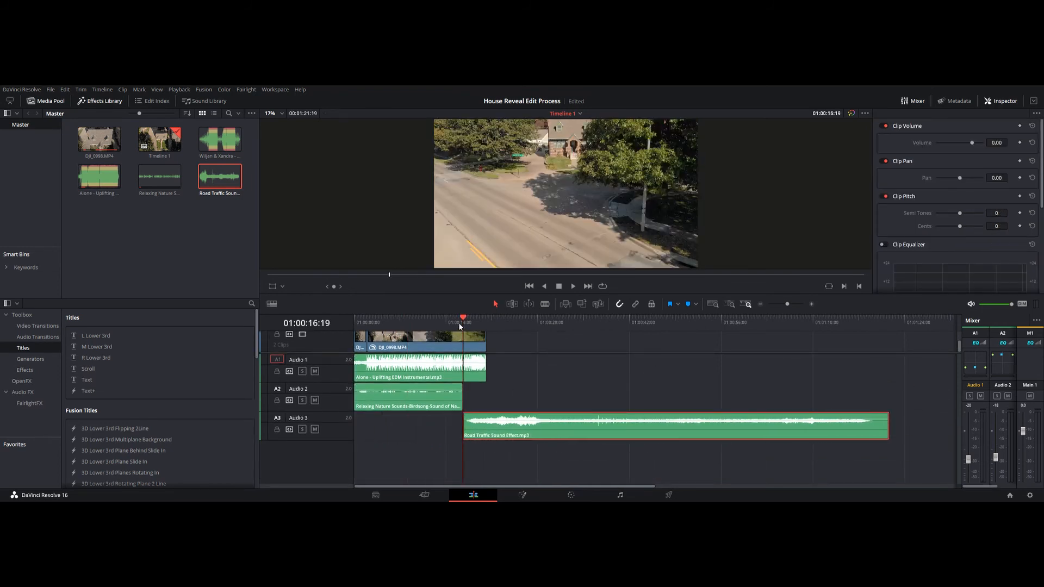
Step: Play the road traffic clip on Audio 3 at several points along its length, then delete it from the timeline
click(574, 287)
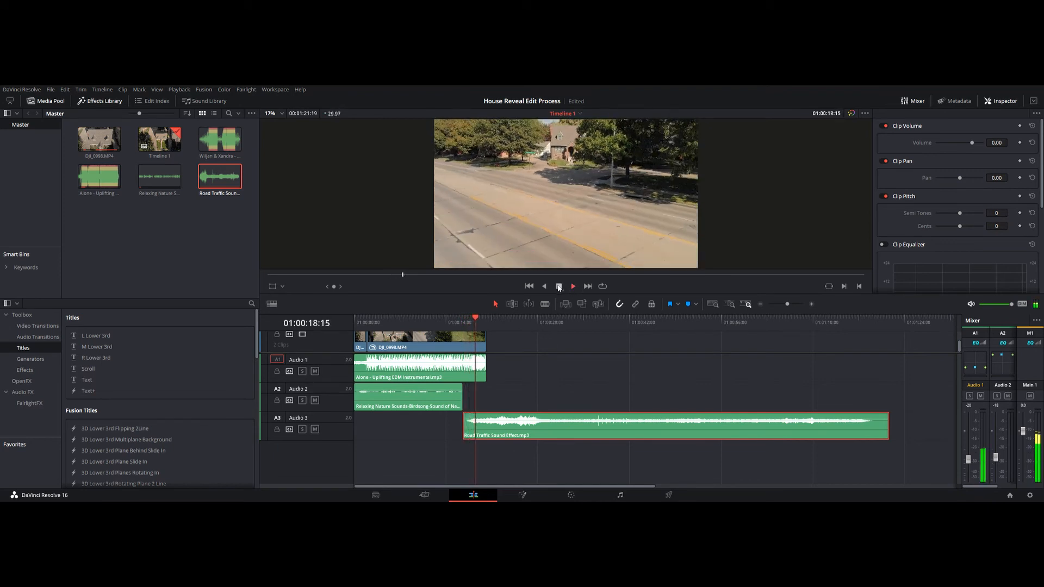
click(559, 287)
click(599, 319)
click(572, 286)
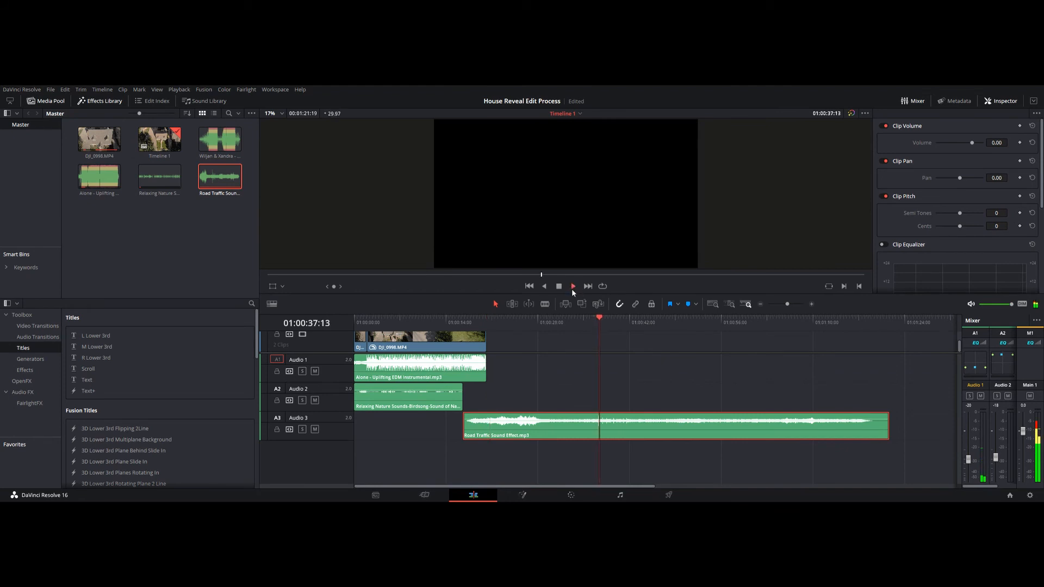
click(653, 319)
click(698, 319)
click(744, 321)
click(559, 287)
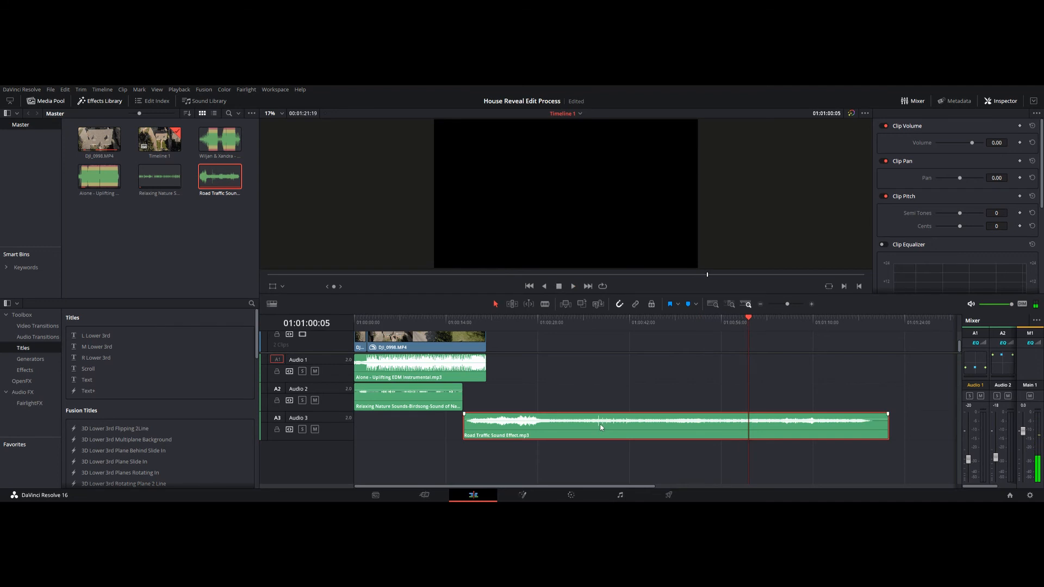
key(Delete)
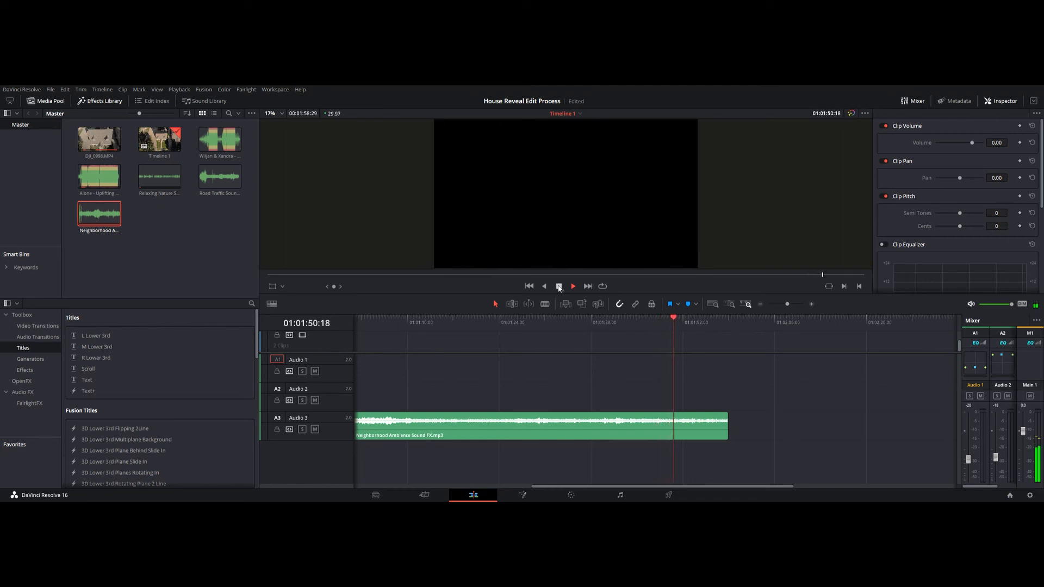
Step: Play the later part of Neighborhood Ambiance Sound FX.mp3 on Audio 3 and park the playhead at 01:01:45:03
click(656, 321)
key(space)
click(640, 320)
click(573, 287)
key(space)
click(638, 320)
Step: Cut the neighborhood ambiance down to its late section and fit it on Audio 3 from the timeline start to the nature sounds' end
click(639, 428)
scroll(639, 430, down, 2)
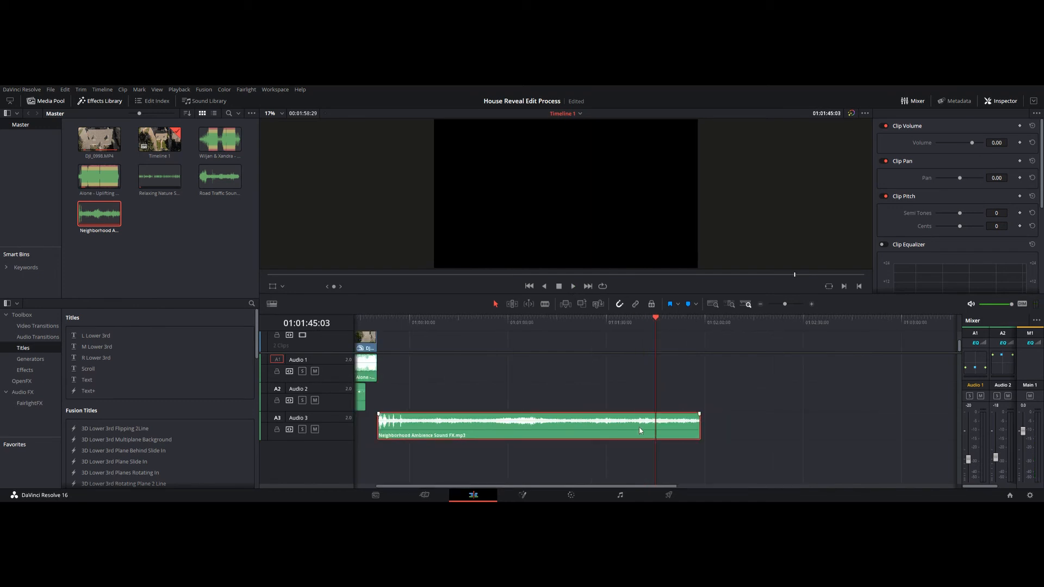
mouse_move(390, 429)
mouse_down()
mouse_move(531, 430)
mouse_move(404, 439)
mouse_move(372, 428)
mouse_up()
click(360, 323)
drag(357, 320, 354, 321)
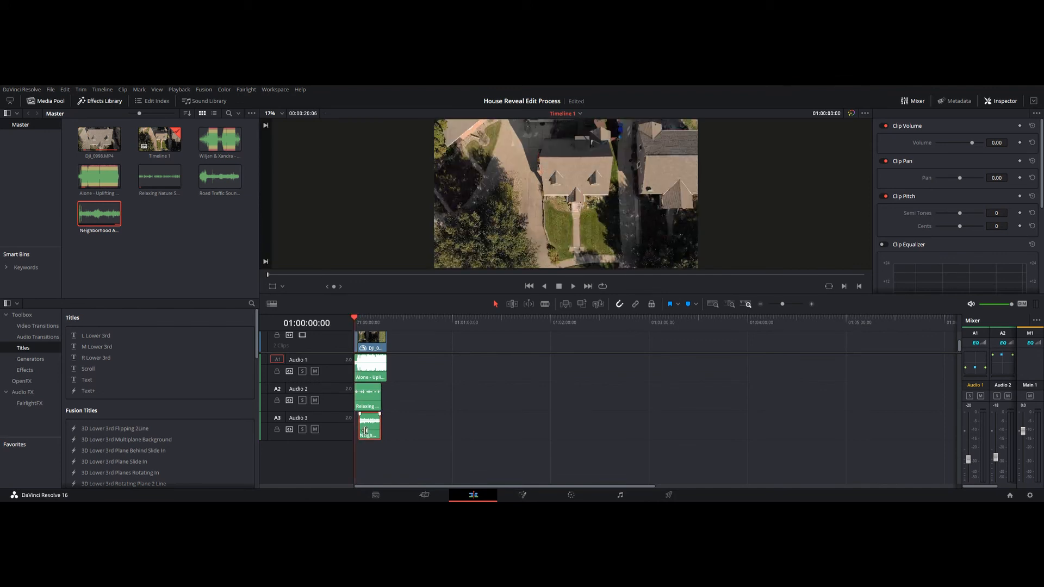
click(392, 360)
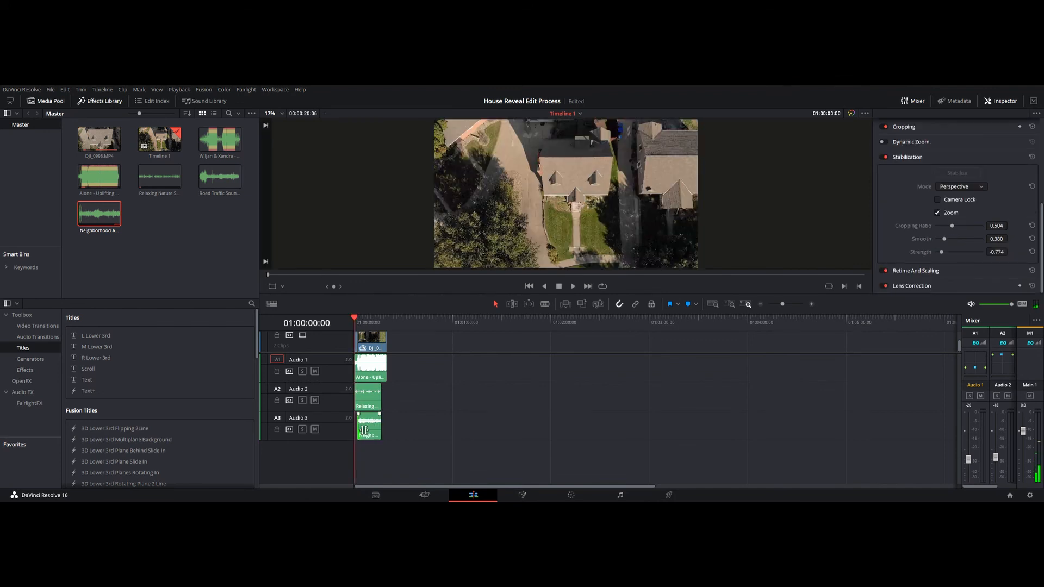
drag(364, 430, 360, 427)
scroll(361, 427, up, 3)
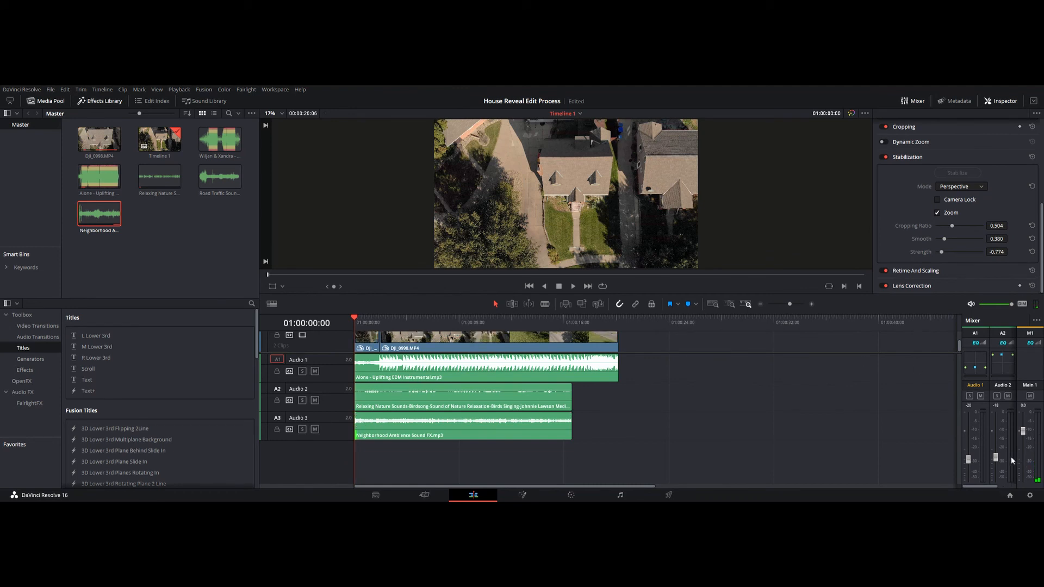
Step: Pan Audio 3 toward the rear and raise its level to about -1.4 dB while playing the mix from the beginning
drag(995, 486, 997, 455)
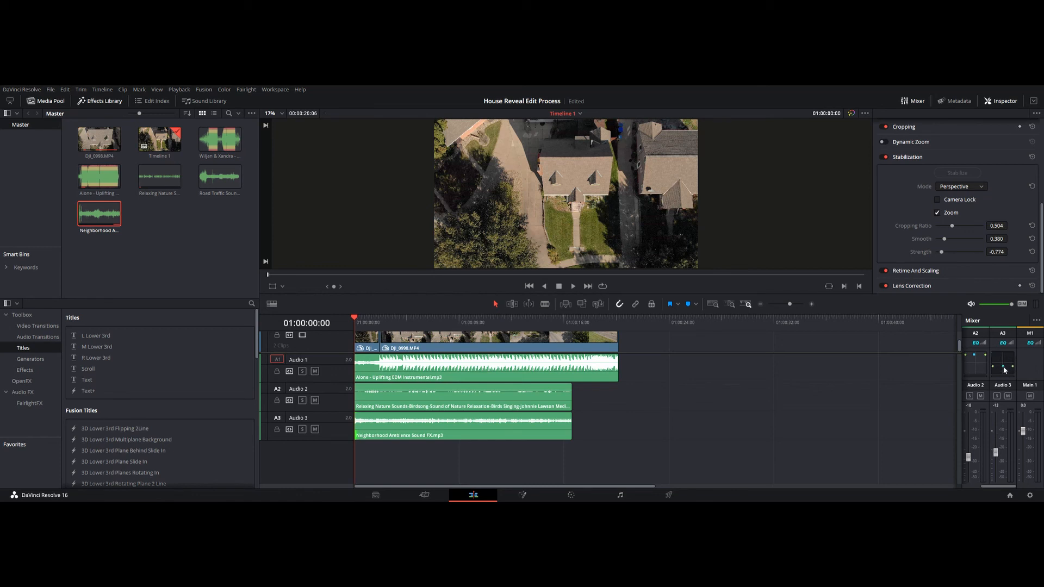
click(574, 287)
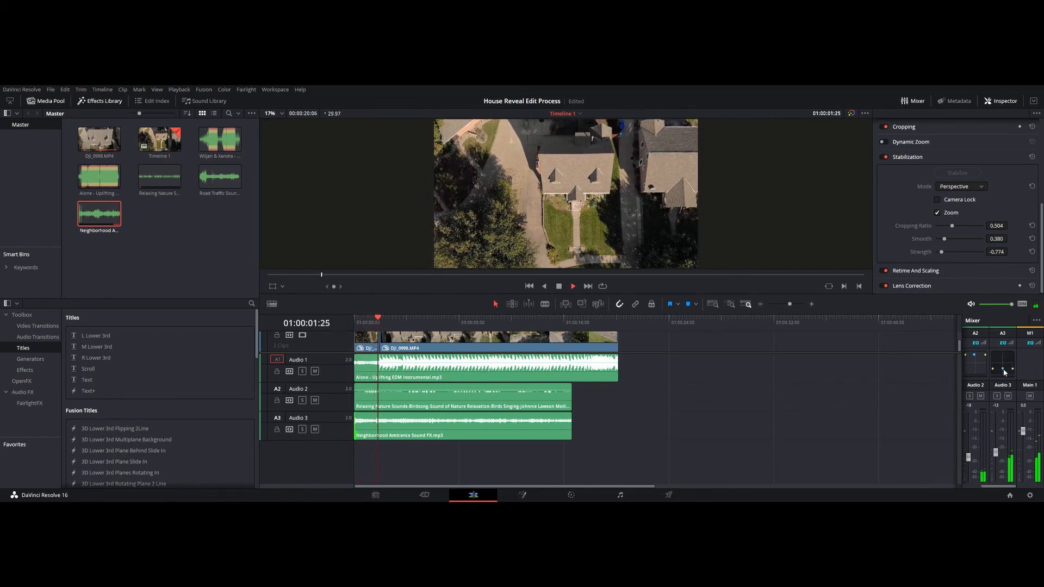
drag(999, 459, 998, 435)
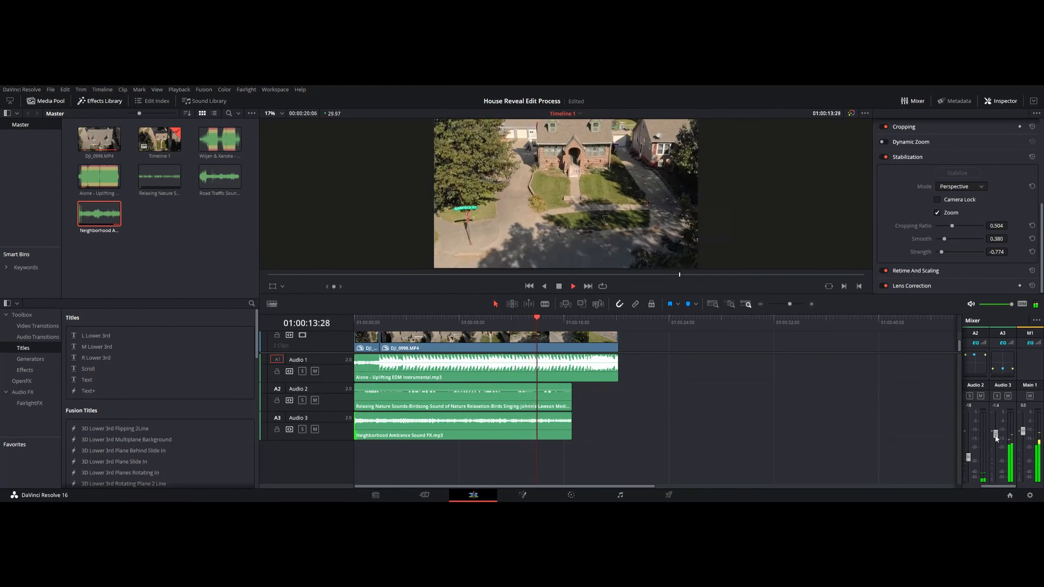
Step: Slide the neighborhood ambiance clip to end with the video and extend its beginning back to the timeline start
click(572, 432)
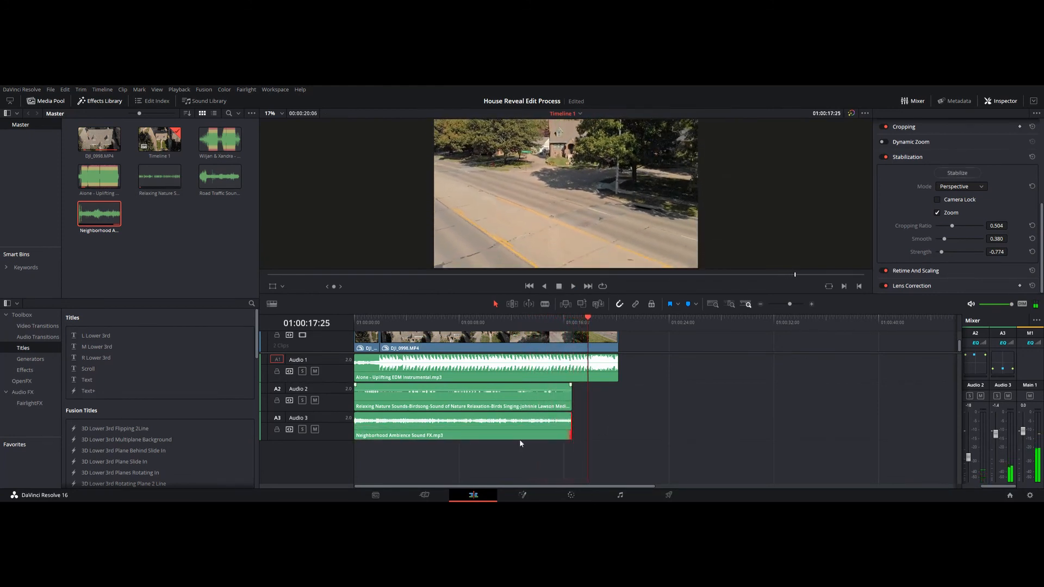
drag(514, 428, 561, 428)
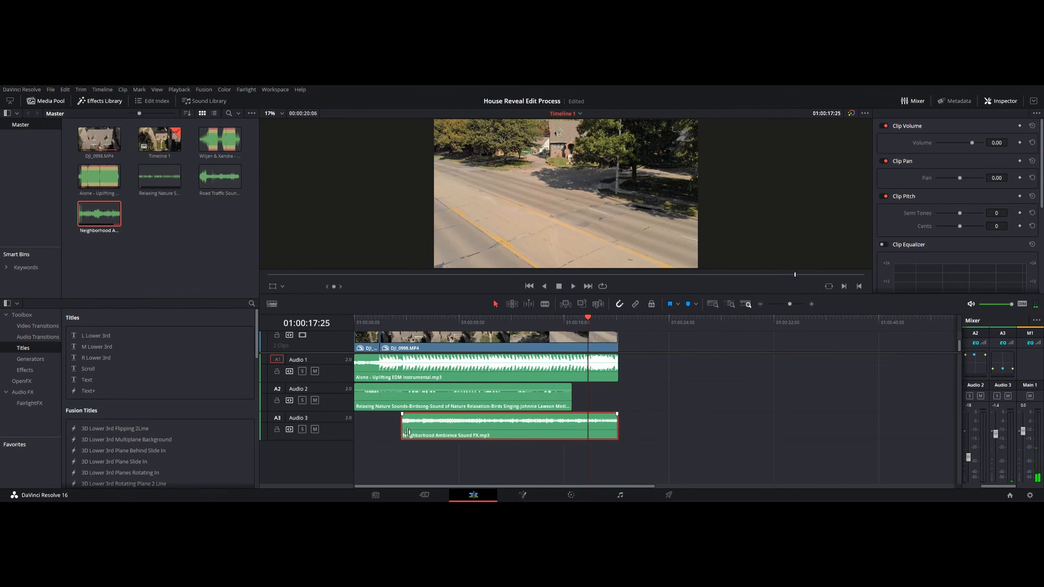
drag(408, 433, 354, 432)
Step: Play the opening seconds of the mix and lower the Audio 3 level to about -6.4 dB
click(356, 318)
click(574, 286)
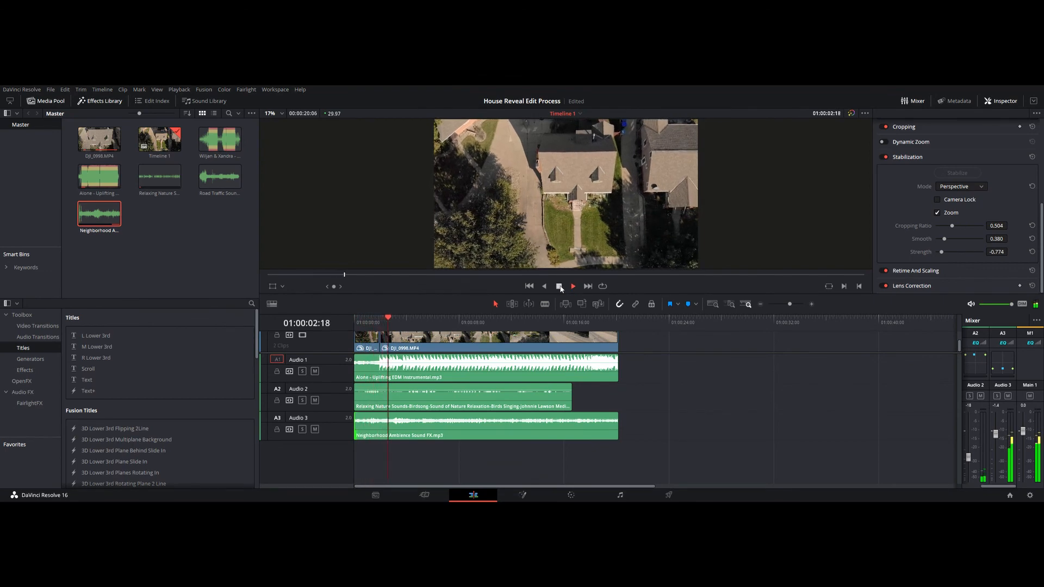
click(560, 286)
click(358, 321)
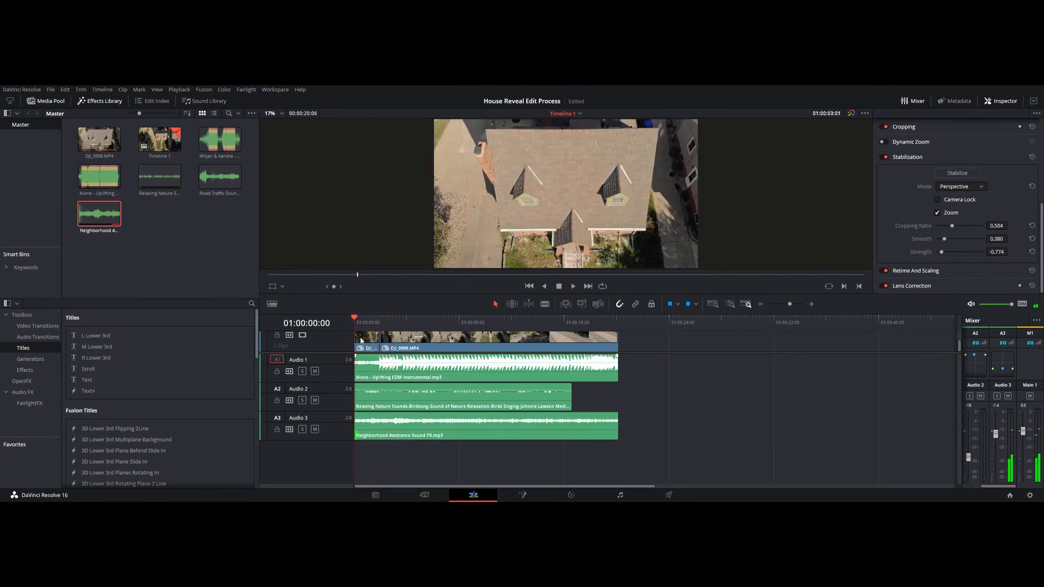
click(392, 320)
click(574, 286)
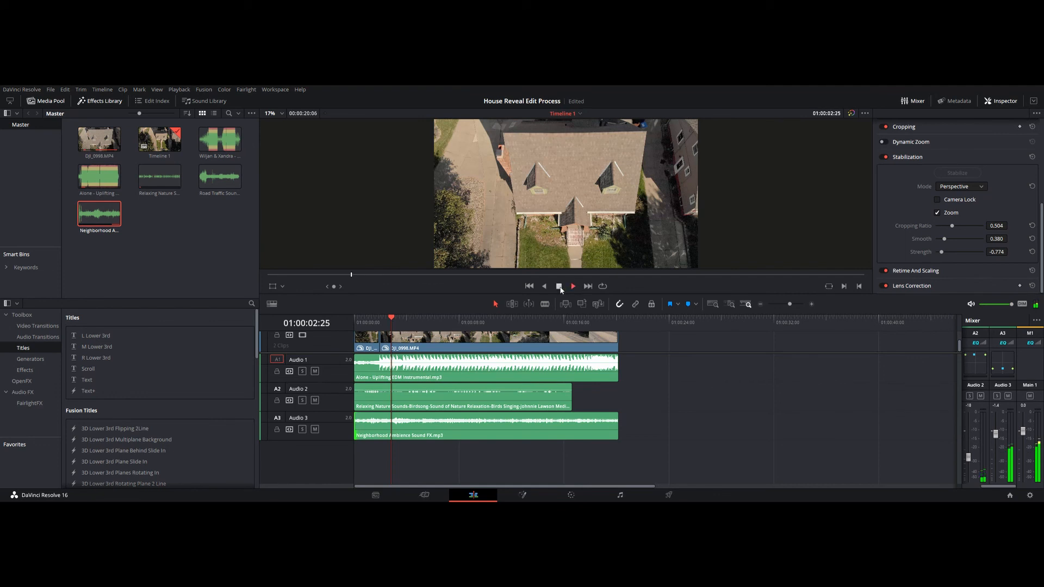
click(409, 427)
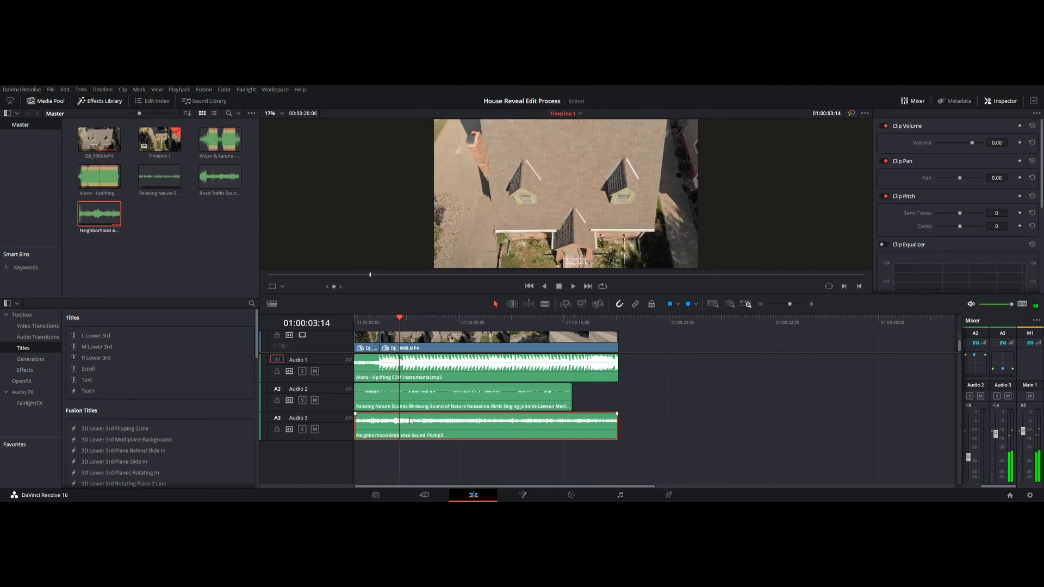
click(402, 320)
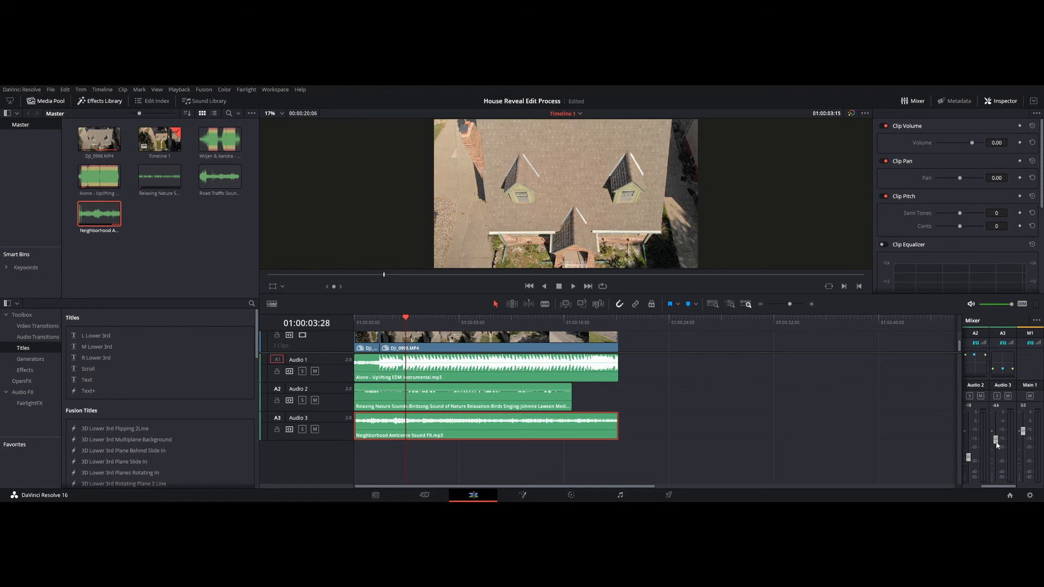
Step: Play the mix from 01:00:03:28 and again from 01:00:13:13 past the end of the nature sounds
click(572, 287)
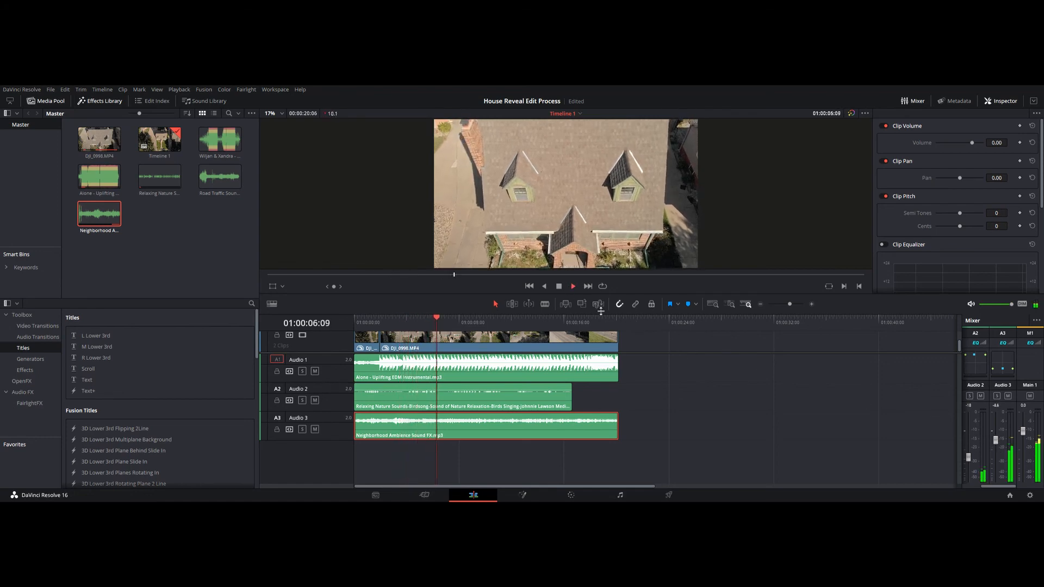
click(530, 323)
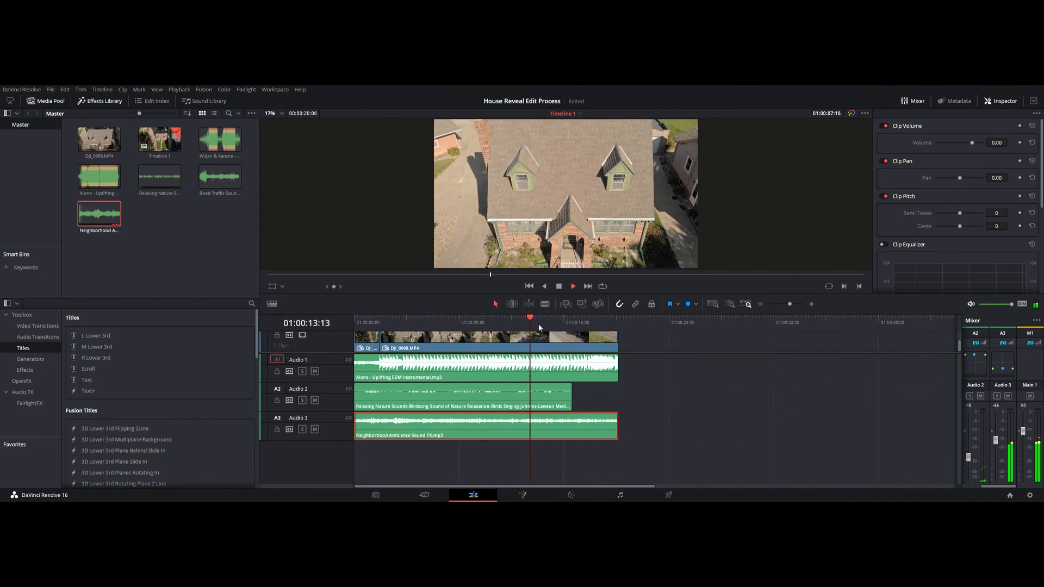
click(573, 286)
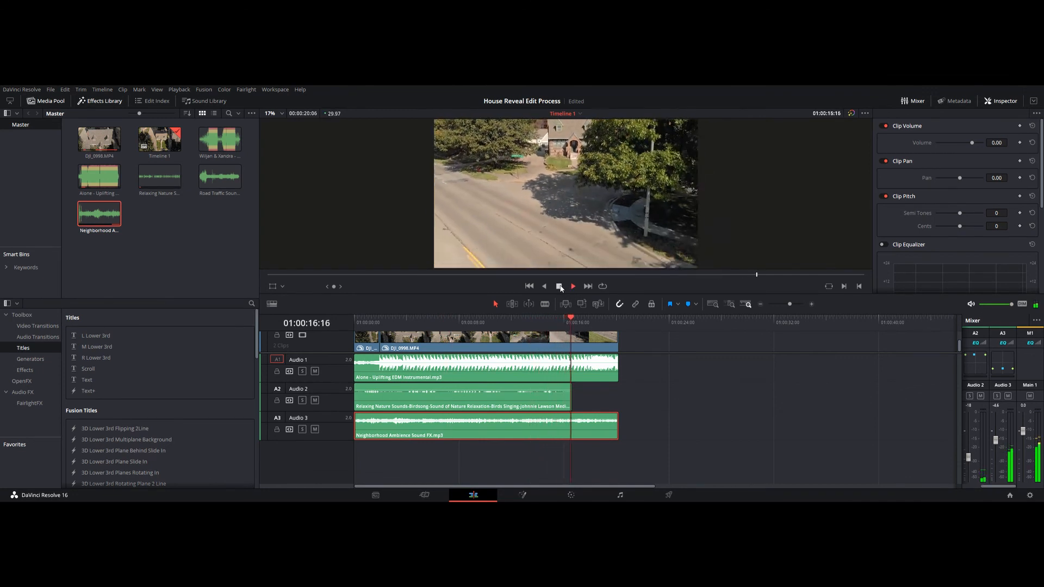
click(560, 287)
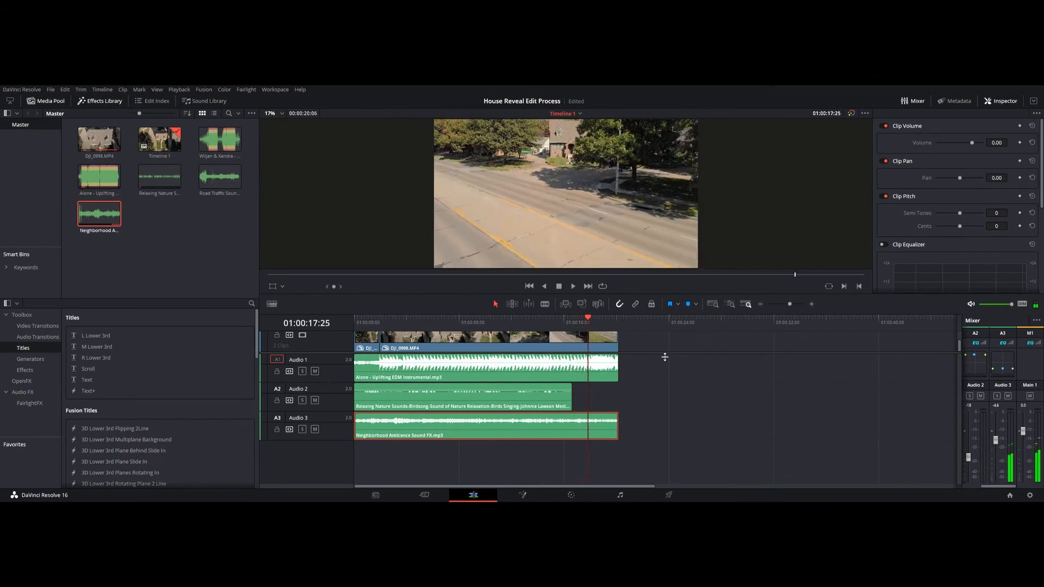
Step: Go to the Deliver page and review the custom export's format, codec, resolution, frame rate, quality and key frame settings
scroll(661, 354, up, 2)
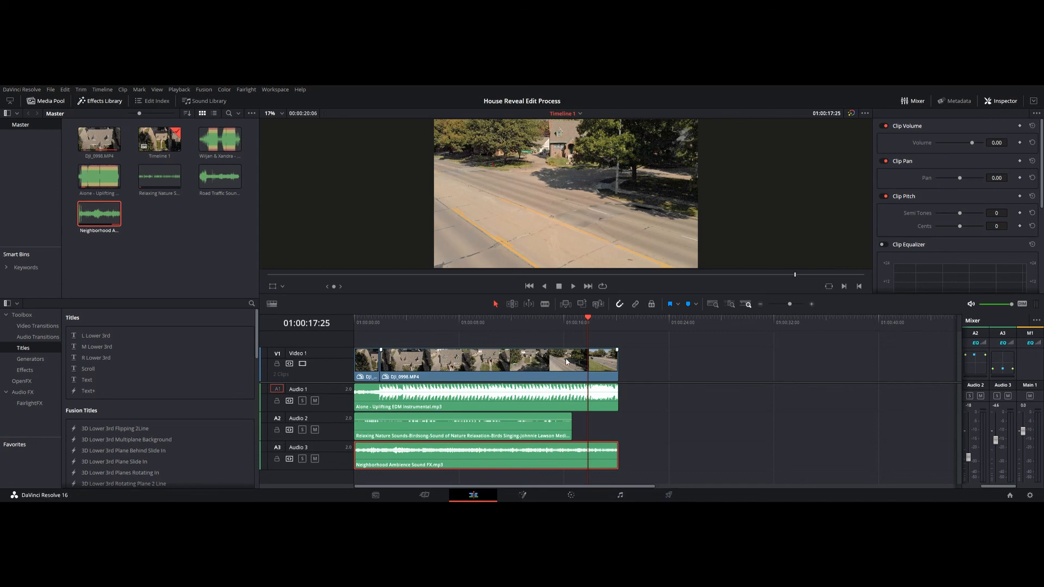
click(569, 496)
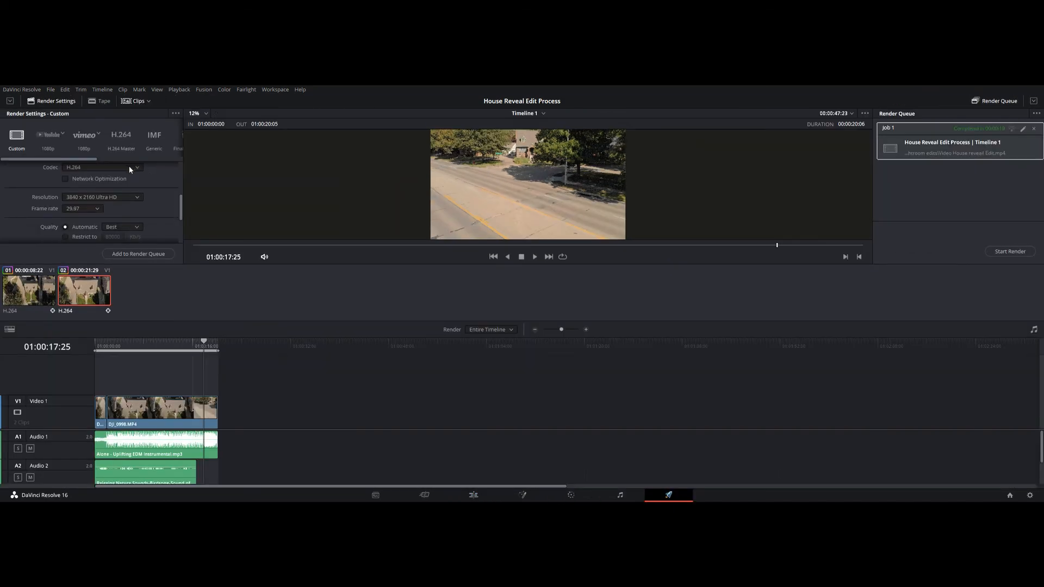
scroll(110, 170, down, 3)
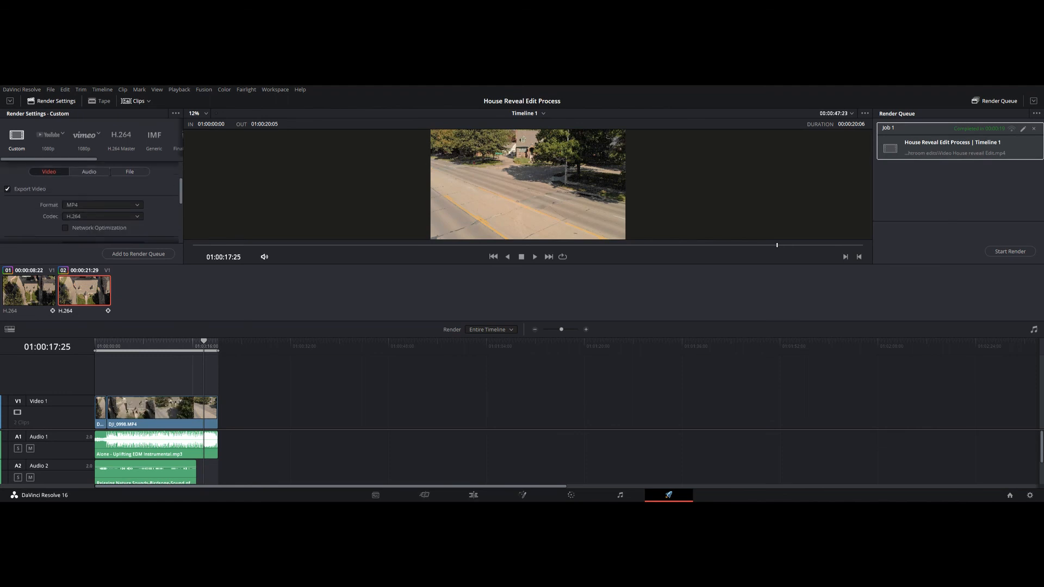
scroll(130, 223, down, 1)
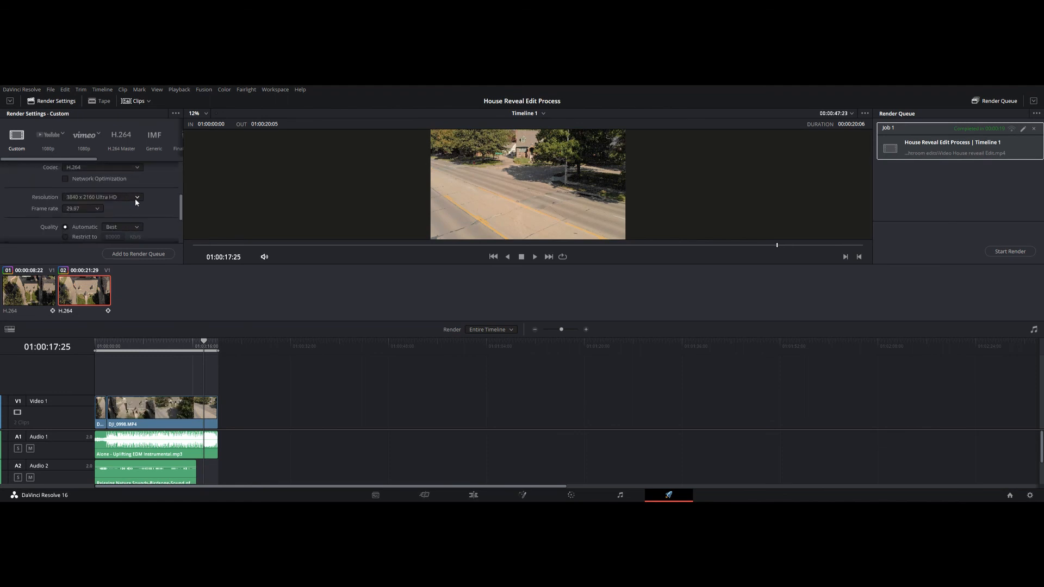
scroll(158, 204, down, 2)
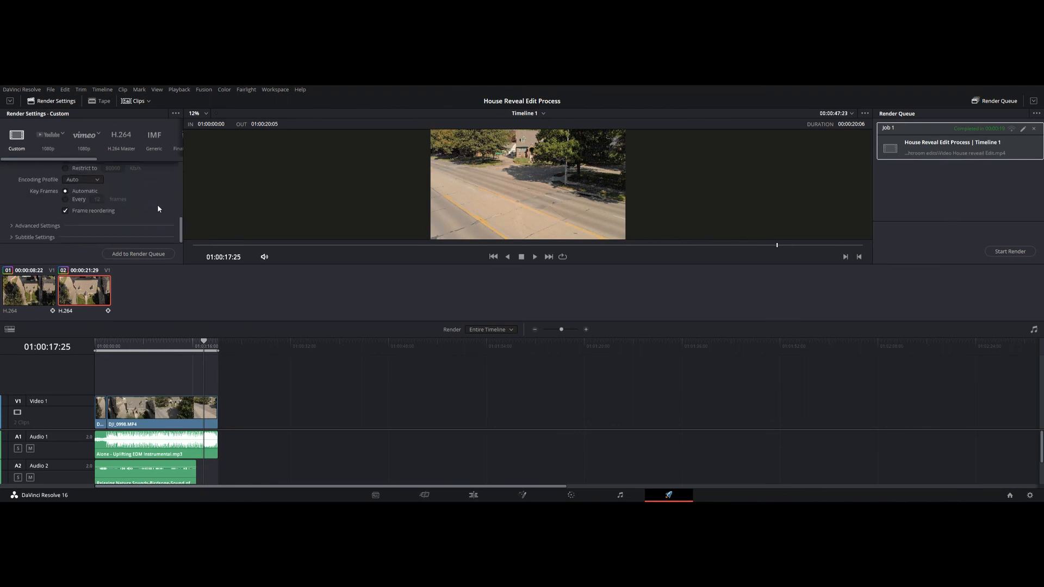